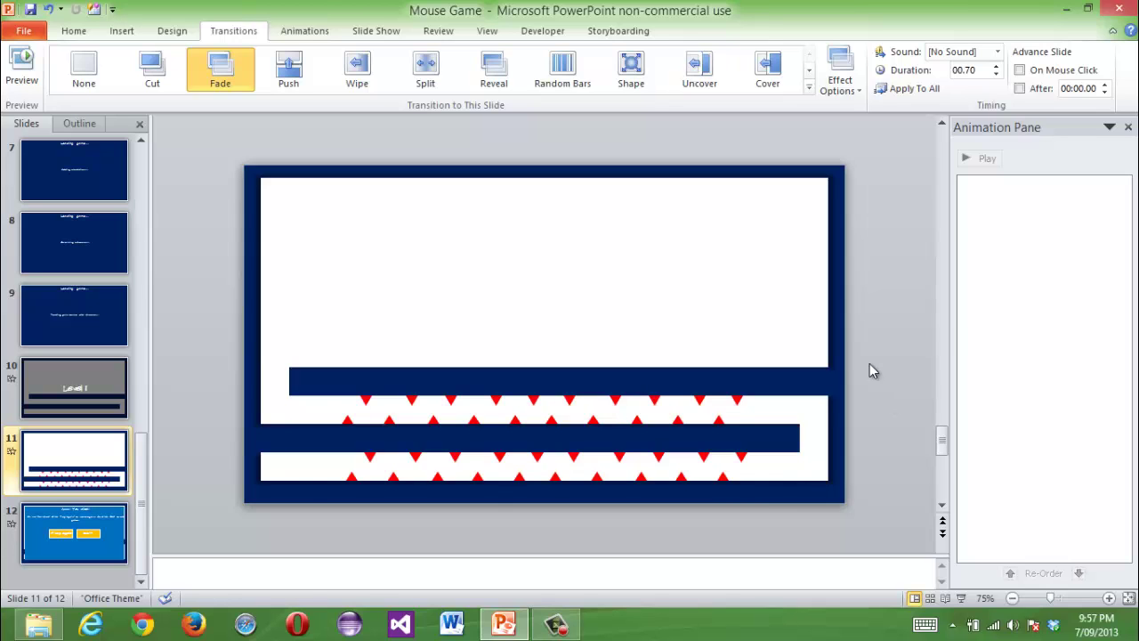
- Restore and re-maximize the PowerPoint window, then select slide 11
{"action": "double_click", "coordinate": [721, 29]}
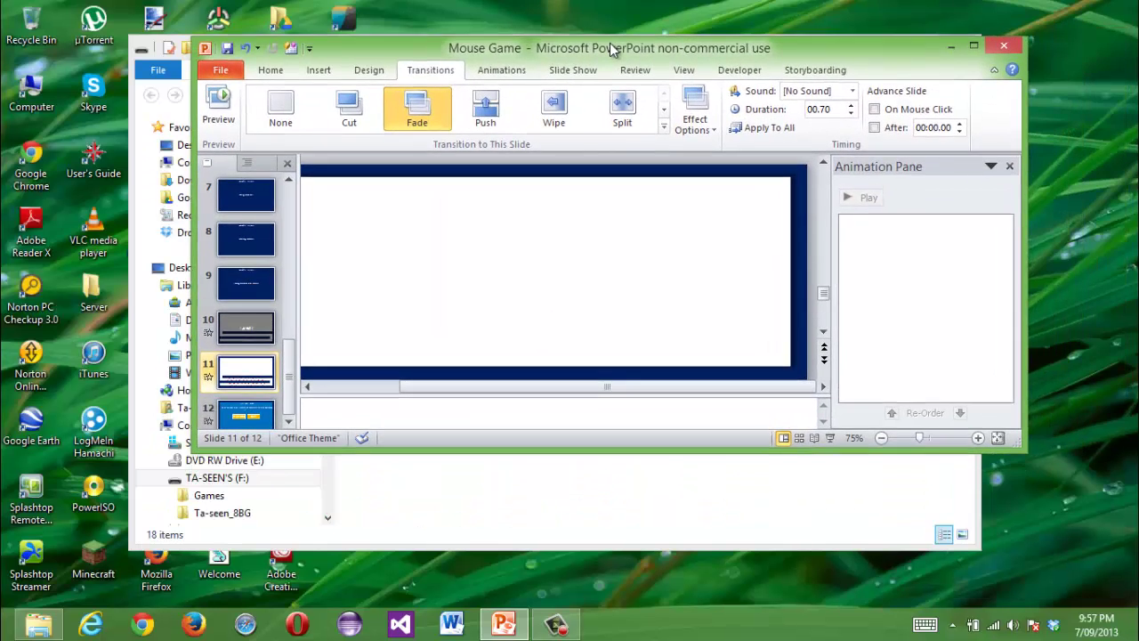
{"action": "double_click", "coordinate": [610, 42]}
{"action": "left_click", "coordinate": [45, 465]}
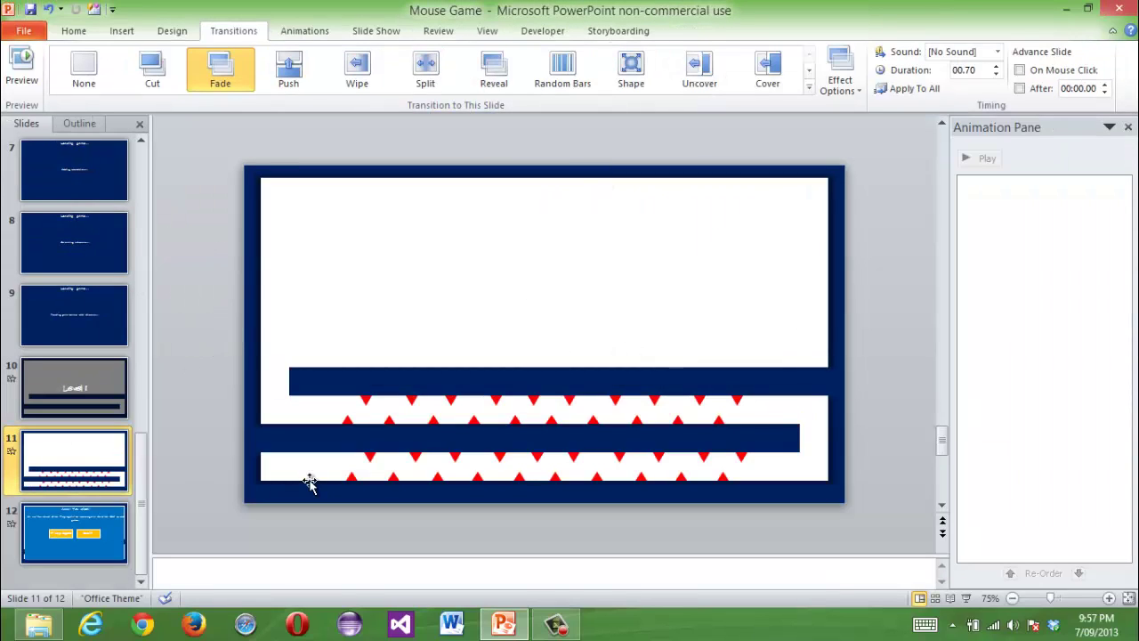
- Browse the thumbnails to view slide 10 'Level 1' with its Fly Through transition and Rectangle 9 animations
{"action": "scroll", "coordinate": [302, 478], "scroll_direction": "up", "scroll_amount": 10}
{"action": "scroll", "coordinate": [318, 462], "scroll_direction": "down", "scroll_amount": 11}
{"action": "scroll", "coordinate": [316, 456], "scroll_direction": "up", "scroll_amount": 11}
{"action": "scroll", "coordinate": [312, 460], "scroll_direction": "down", "scroll_amount": 11}
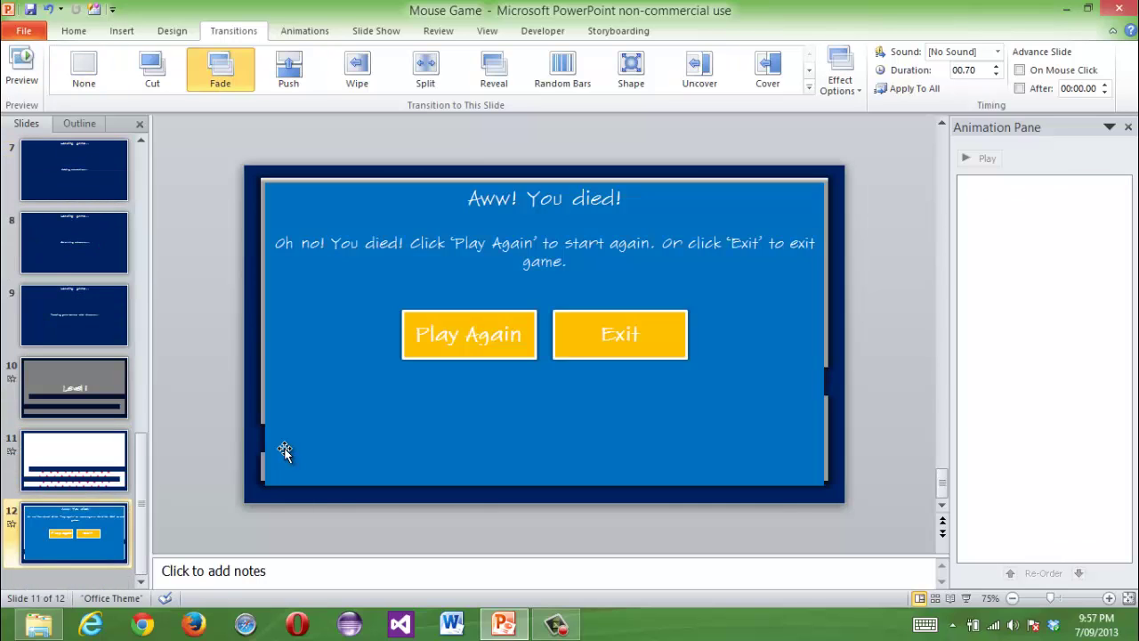
{"action": "scroll", "coordinate": [285, 448], "scroll_direction": "up", "scroll_amount": 1}
{"action": "left_click", "coordinate": [87, 422]}
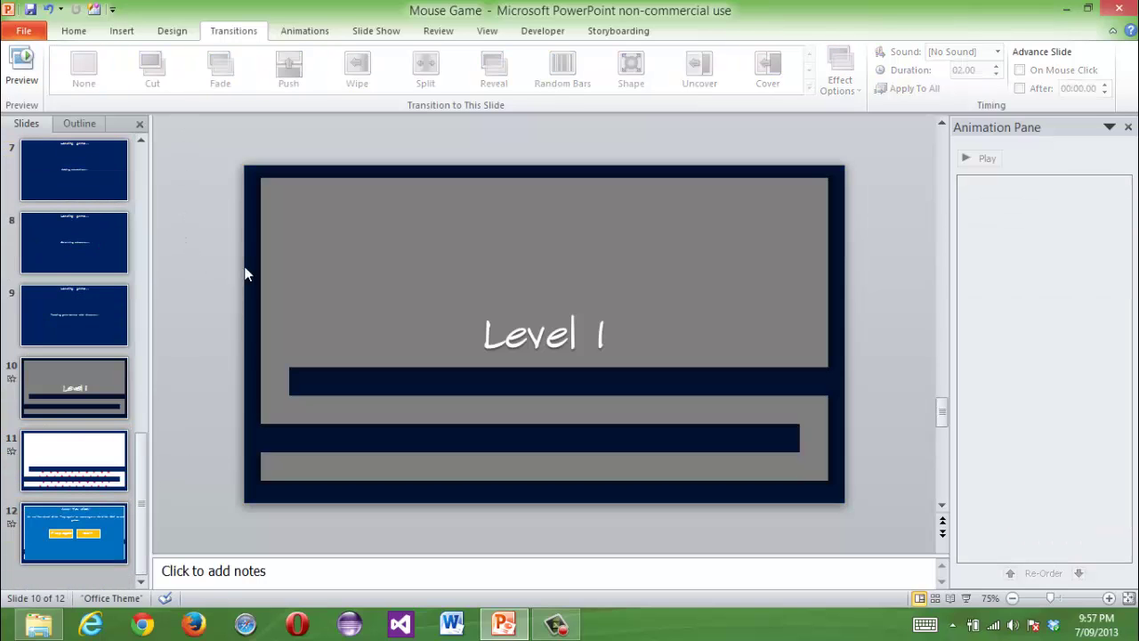
{"action": "left_click", "coordinate": [49, 456]}
- Inspect slide 11's red spike shapes, then test-play the maze slide show and restart from the death slide
{"action": "left_click", "coordinate": [114, 415]}
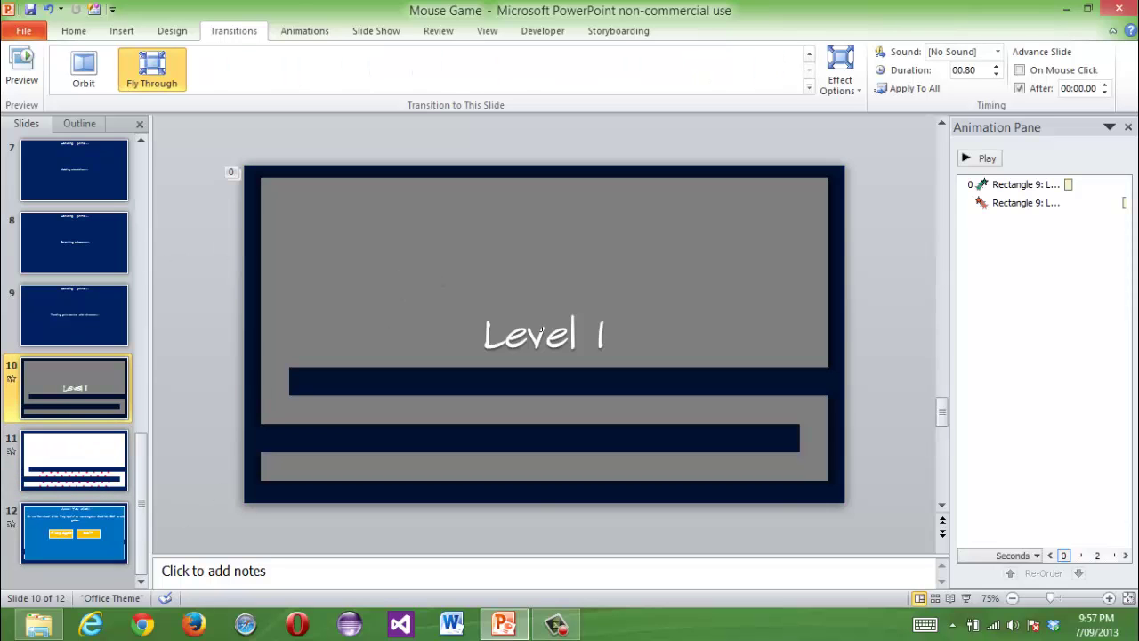
{"action": "left_click", "coordinate": [98, 454]}
{"action": "left_click_drag", "start_coordinate": [273, 535], "coordinate": [836, 398]}
{"action": "left_click_drag", "start_coordinate": [880, 520], "coordinate": [325, 370]}
{"action": "left_click", "coordinate": [856, 536]}
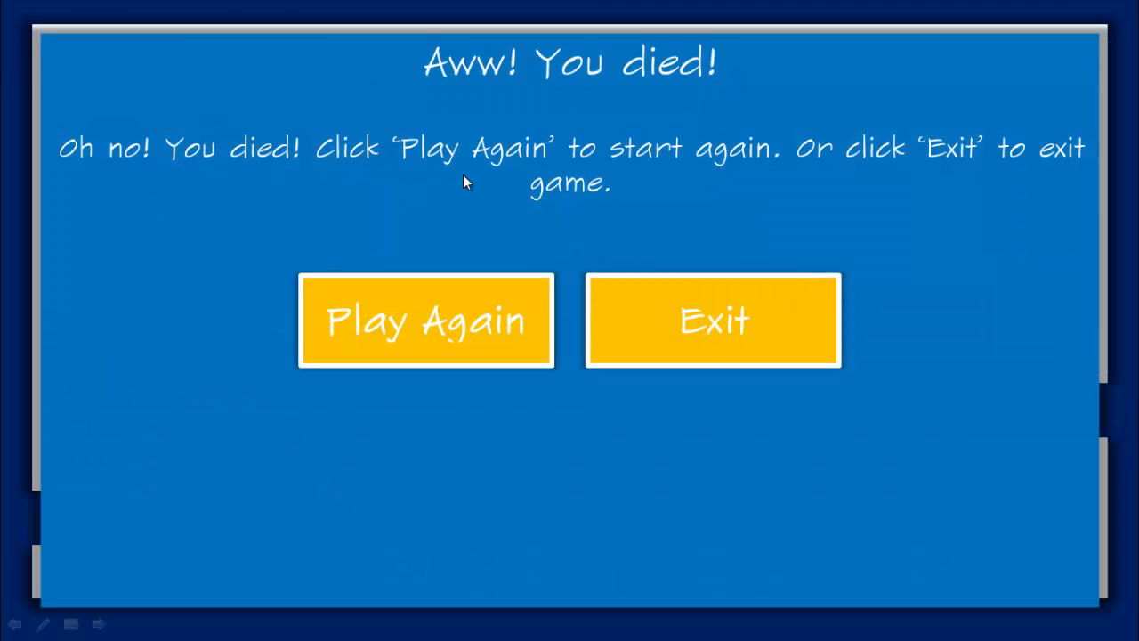
{"action": "left_click", "coordinate": [432, 332]}
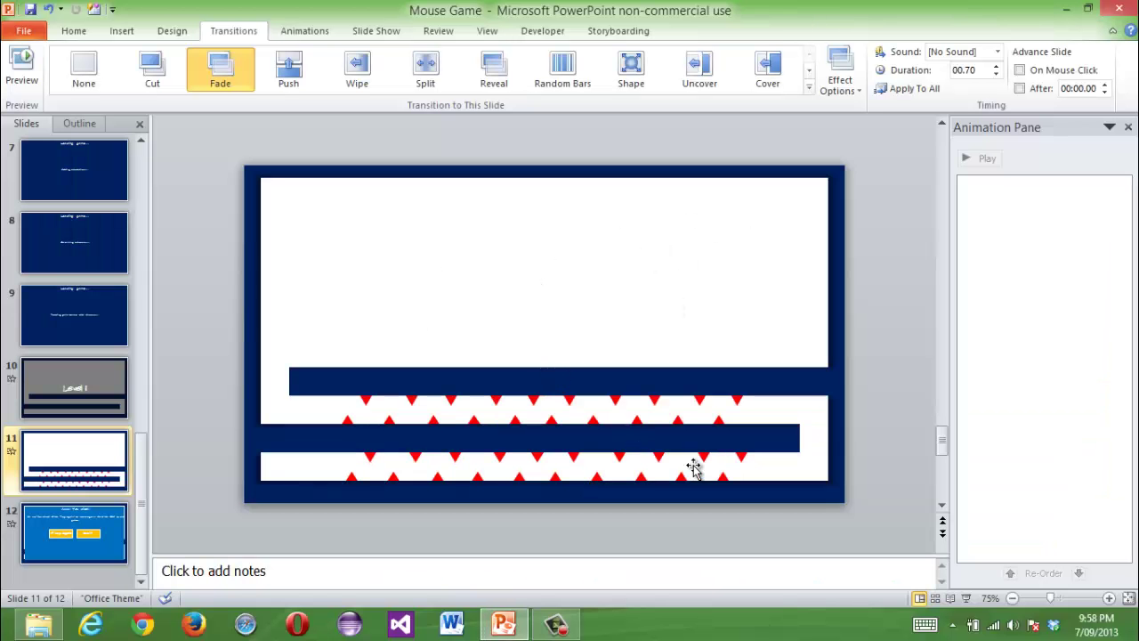
- Duplicate slide 11 as a new slide 12
{"action": "left_click", "coordinate": [800, 495]}
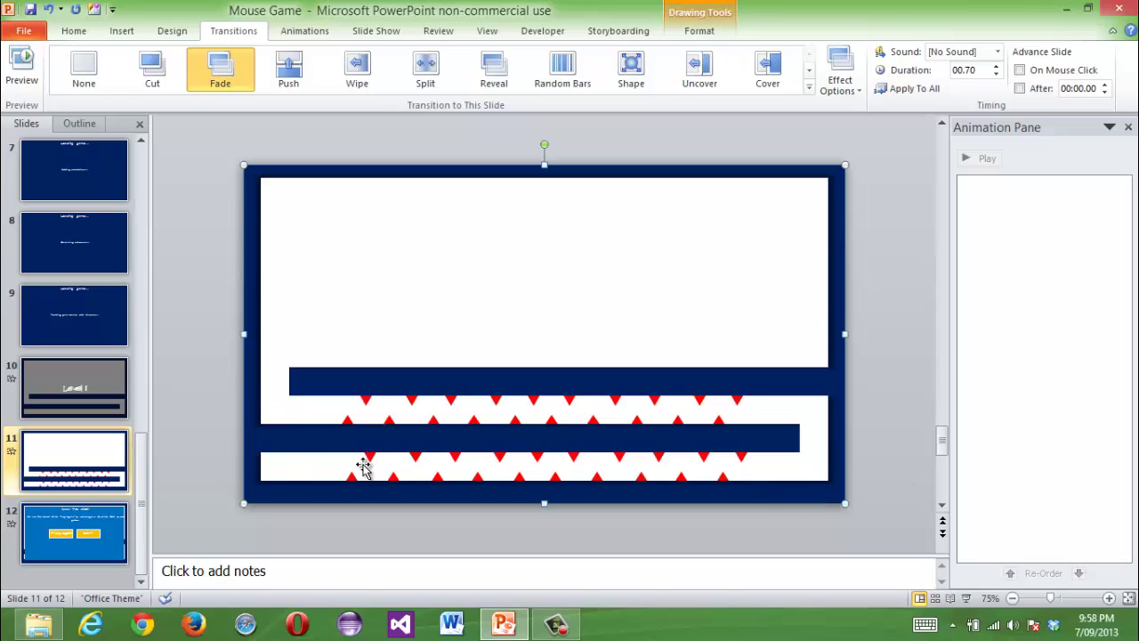
{"action": "left_click", "coordinate": [97, 460]}
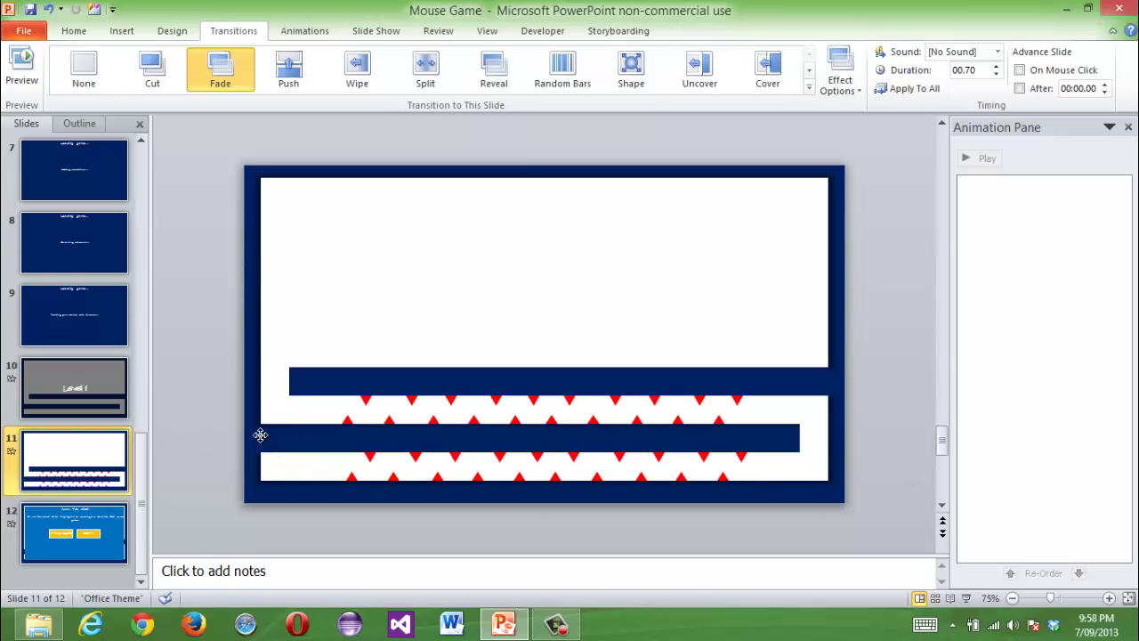
{"action": "left_click", "coordinate": [260, 435]}
{"action": "left_click", "coordinate": [99, 478]}
{"action": "right_click", "coordinate": [100, 478]}
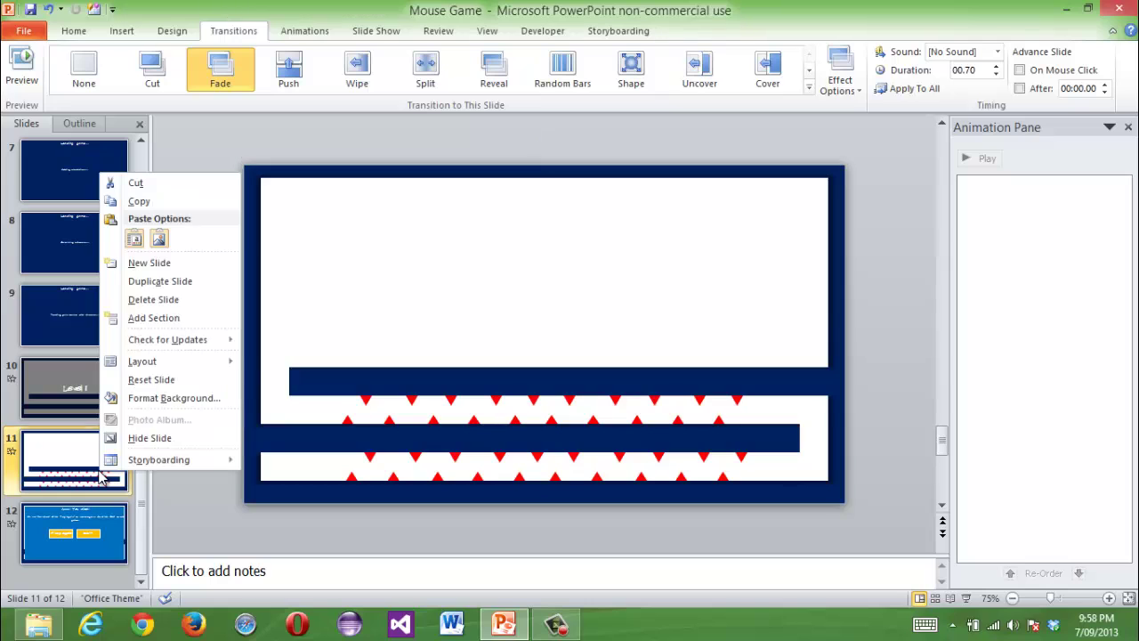
{"action": "left_click", "coordinate": [158, 281]}
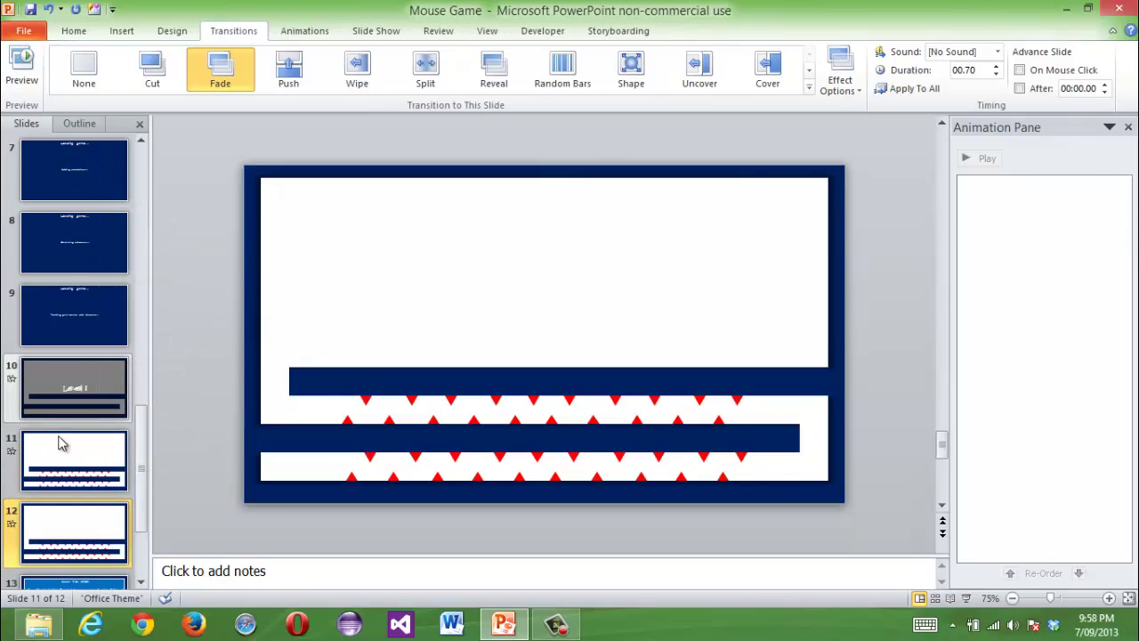
- Select slide 11's maze frame, try the link setup, then cancel it
{"action": "left_click", "coordinate": [245, 416]}
{"action": "left_click", "coordinate": [95, 466]}
{"action": "left_click", "coordinate": [262, 439]}
{"action": "right_click", "coordinate": [261, 440]}
{"action": "left_click", "coordinate": [307, 332]}
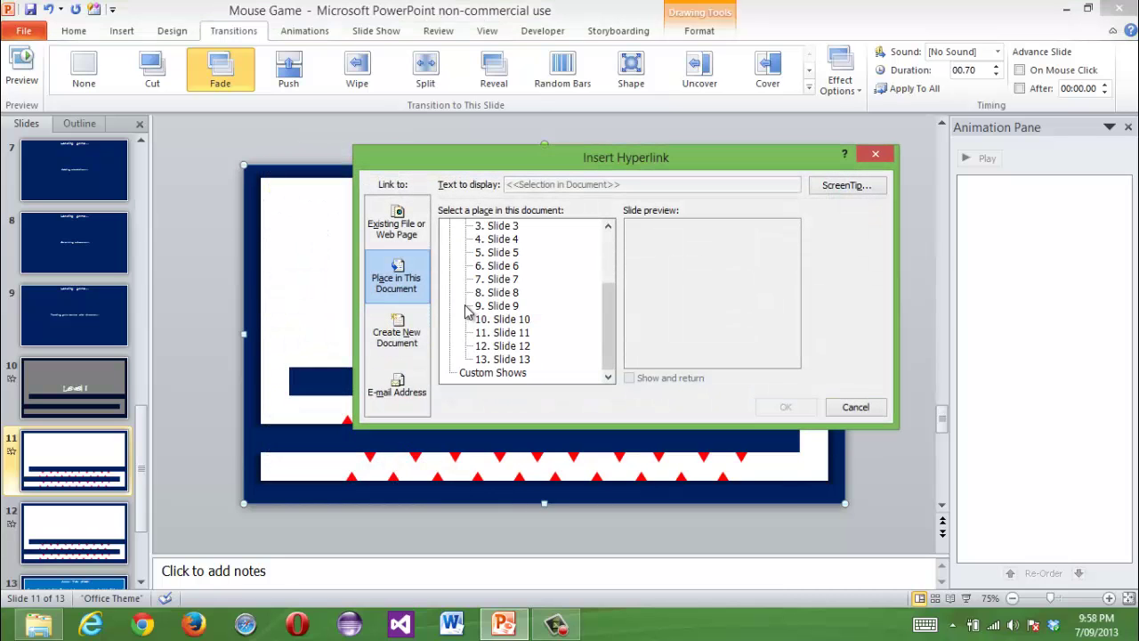
{"action": "left_click", "coordinate": [856, 407]}
{"action": "left_click", "coordinate": [122, 31]}
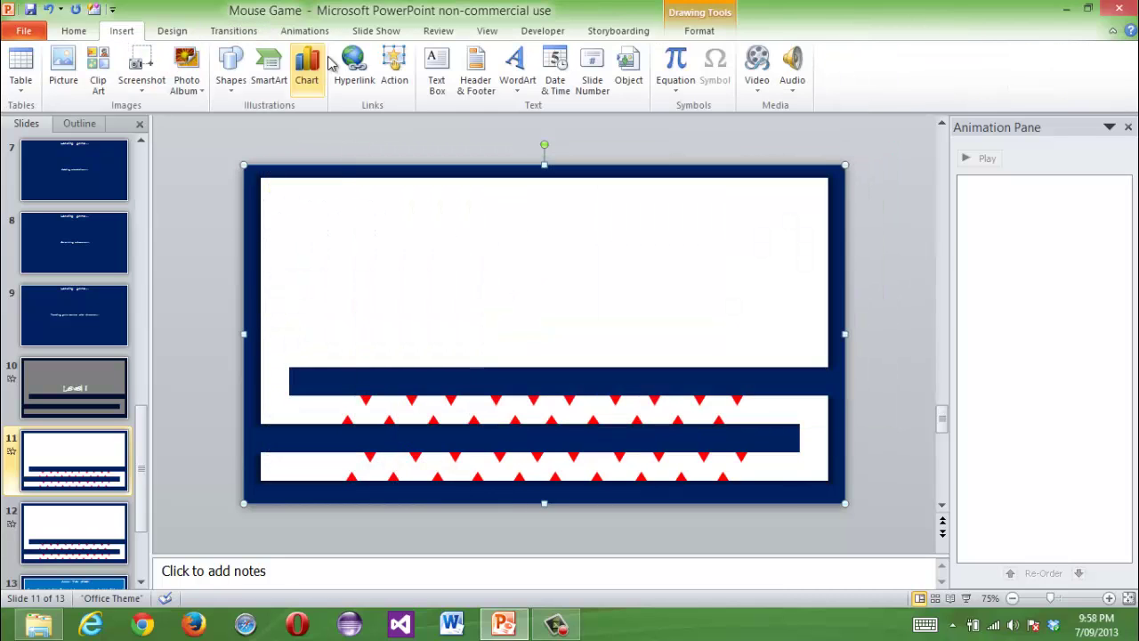
{"action": "left_click", "coordinate": [354, 67]}
{"action": "key", "text": "Escape"}
- Give slide 11's maze frame a Mouse Over action hyperlinking to slide 12
{"action": "left_click", "coordinate": [394, 64]}
{"action": "left_click", "coordinate": [567, 165]}
{"action": "left_click", "coordinate": [537, 219]}
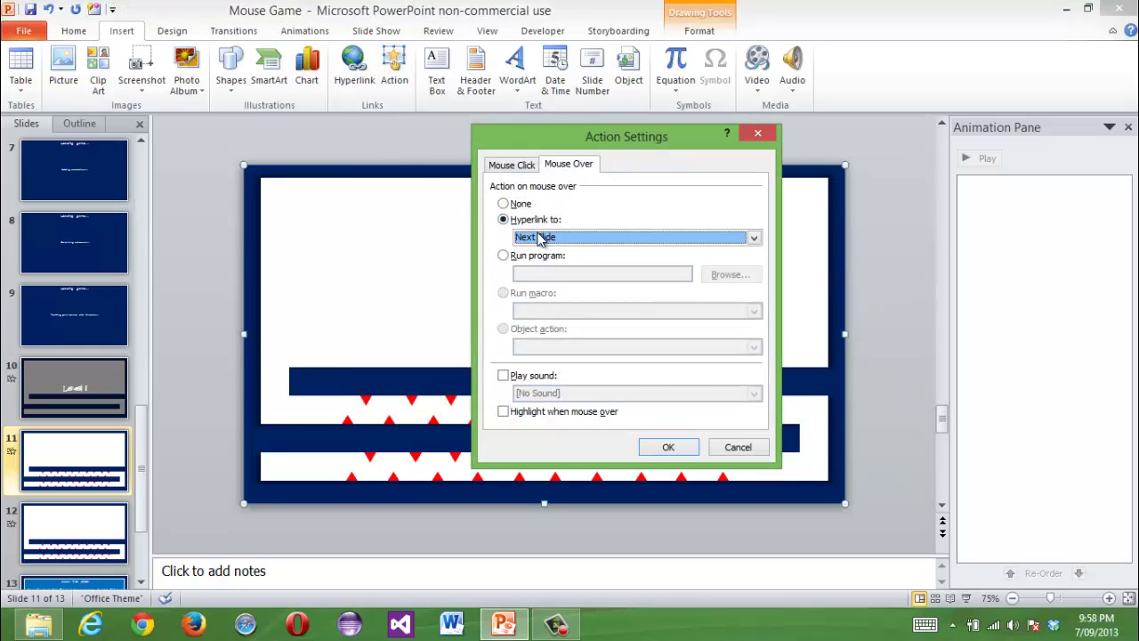
{"action": "left_click", "coordinate": [538, 239]}
{"action": "scroll", "coordinate": [539, 294], "scroll_direction": "down", "scroll_amount": 1}
{"action": "left_click", "coordinate": [540, 302]}
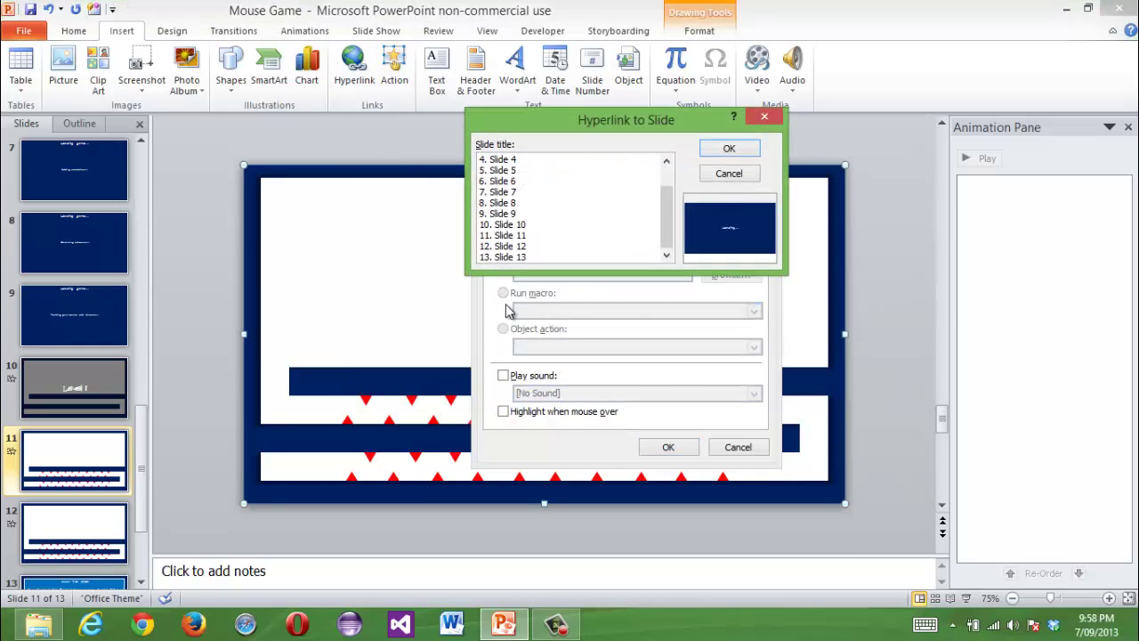
{"action": "double_click", "coordinate": [512, 247]}
- Confirm the hover action and colour slide 12's maze frame red
{"action": "left_click", "coordinate": [668, 447]}
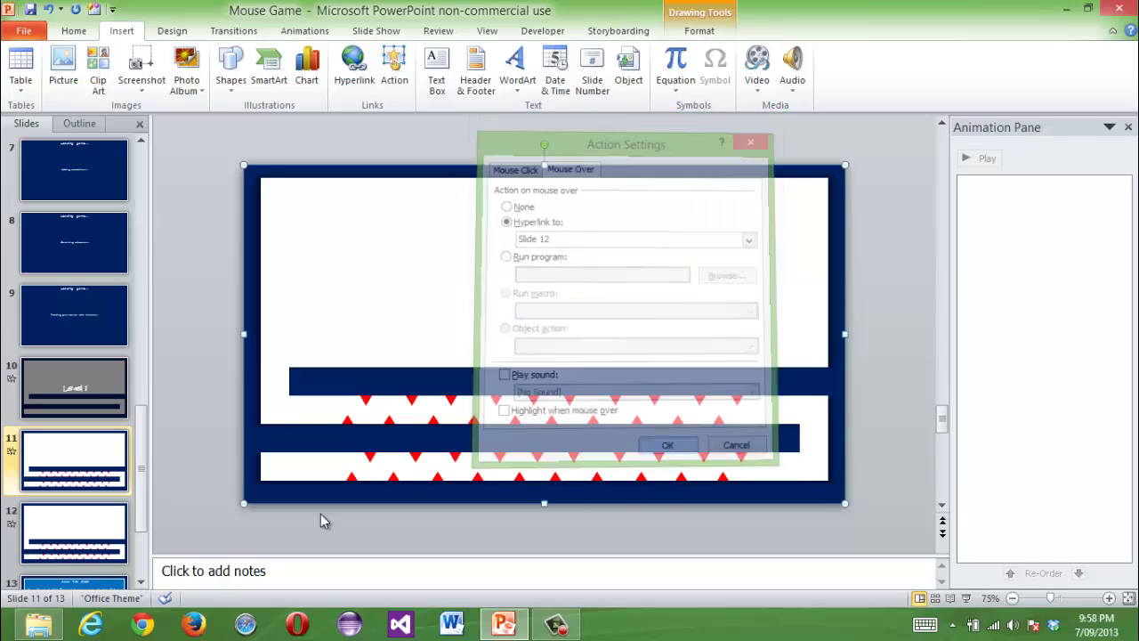
{"action": "left_click", "coordinate": [103, 538]}
{"action": "left_click", "coordinate": [241, 405]}
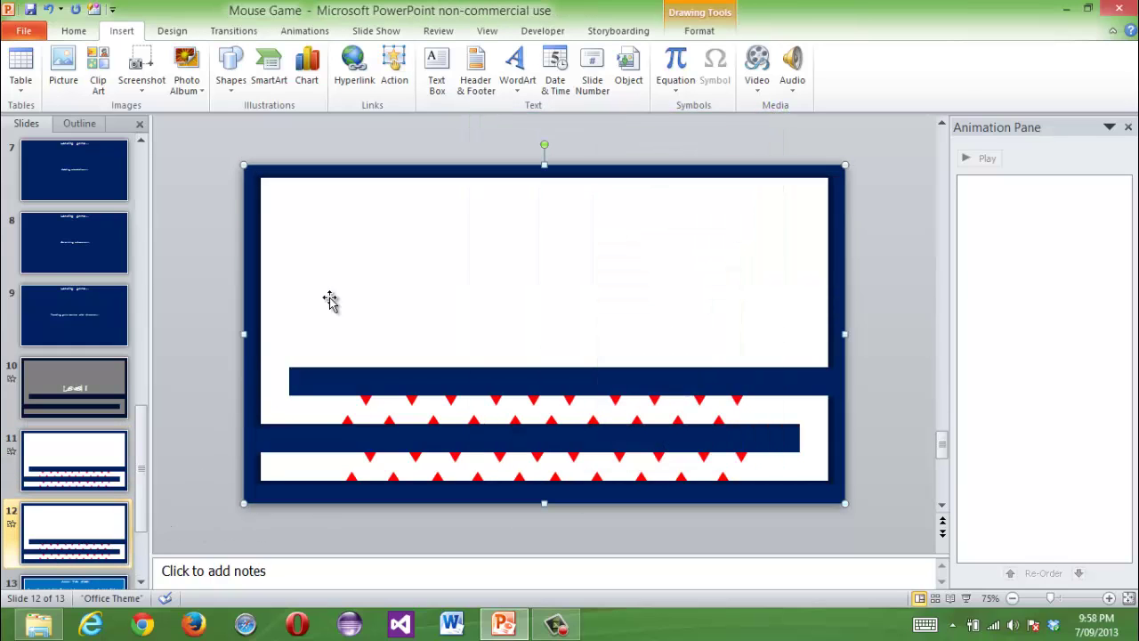
{"action": "left_click", "coordinate": [699, 31]}
{"action": "left_click", "coordinate": [587, 51]}
{"action": "left_click", "coordinate": [574, 170]}
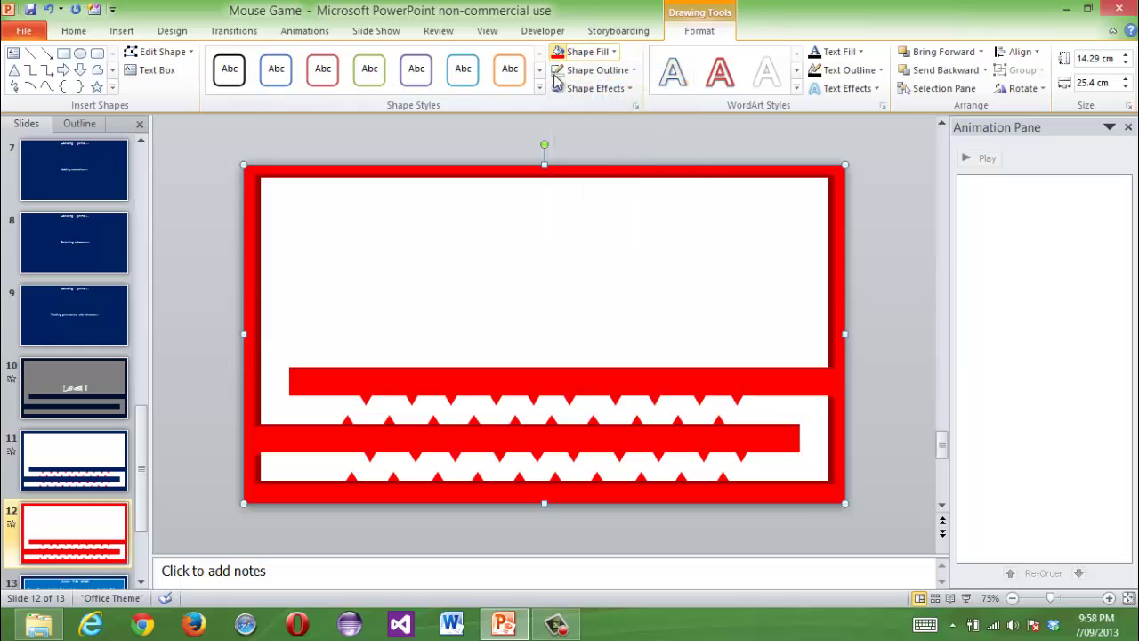
{"action": "left_click", "coordinate": [859, 356]}
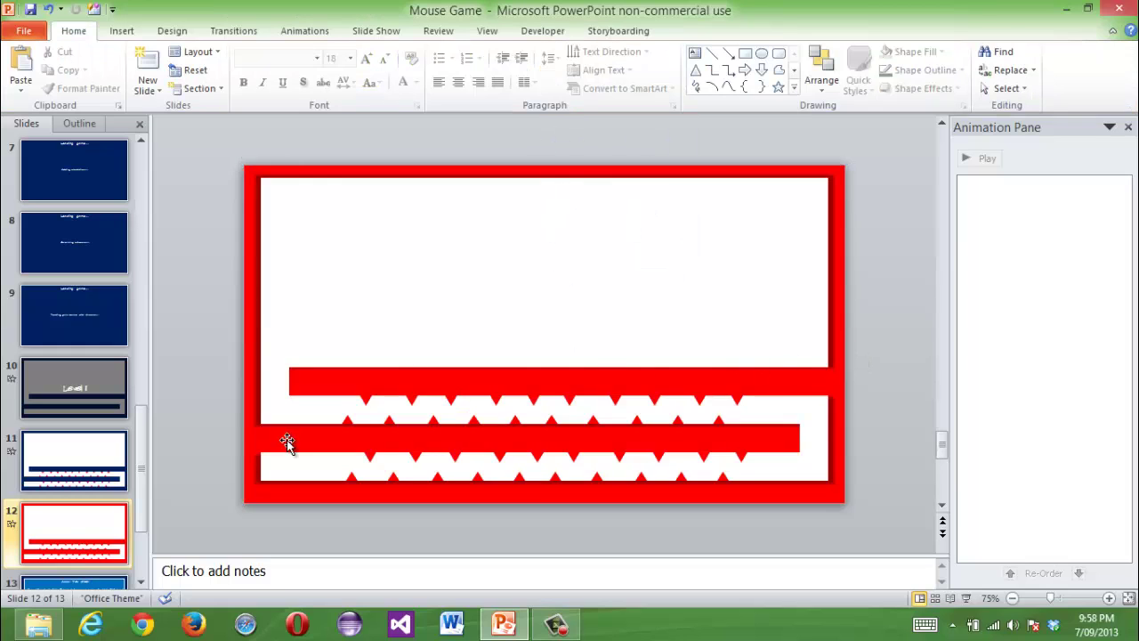
- Copy slide 12 as slide 13 and recolour its maze frame dark blue
{"action": "left_click", "coordinate": [86, 543]}
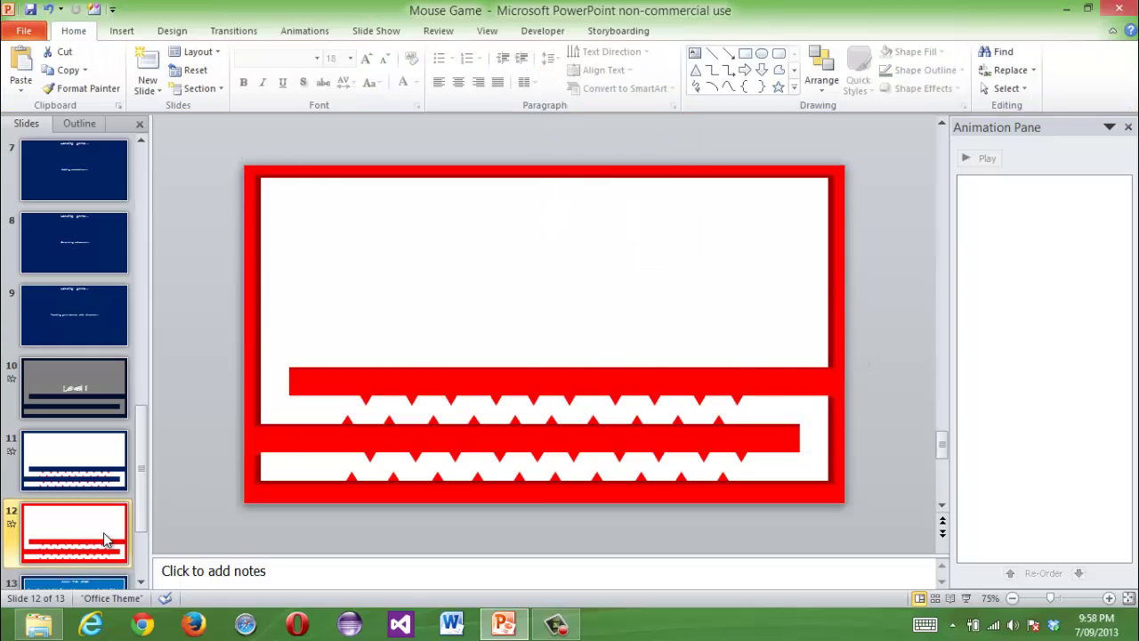
{"action": "key", "text": "ctrl+c"}
{"action": "key", "text": "ctrl+v"}
{"action": "left_click", "coordinate": [240, 462]}
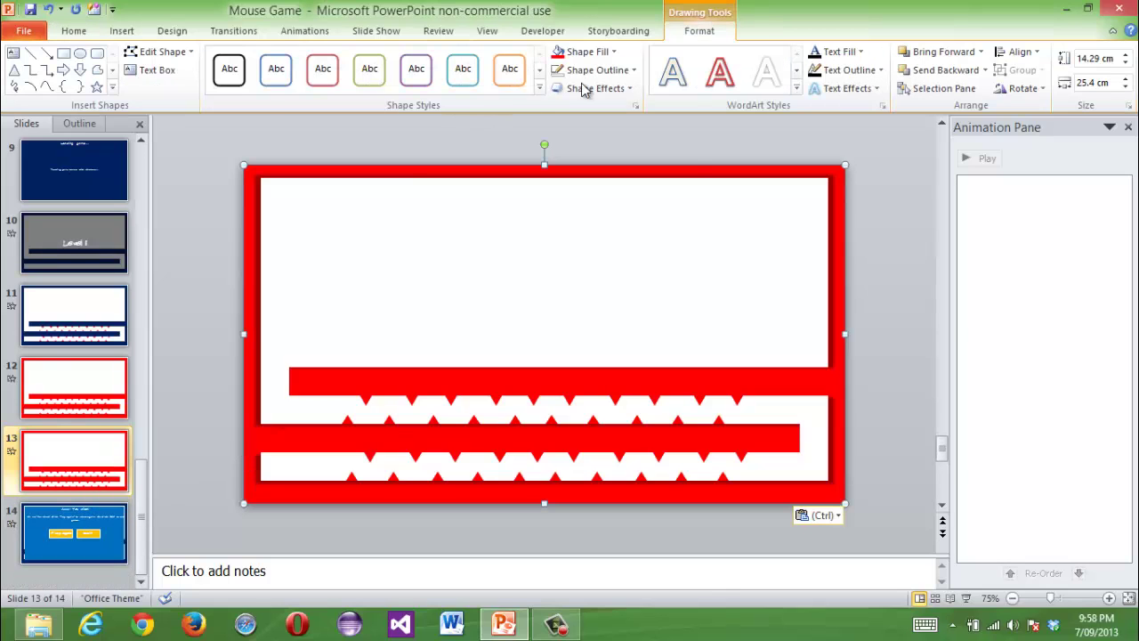
{"action": "left_click", "coordinate": [587, 51]}
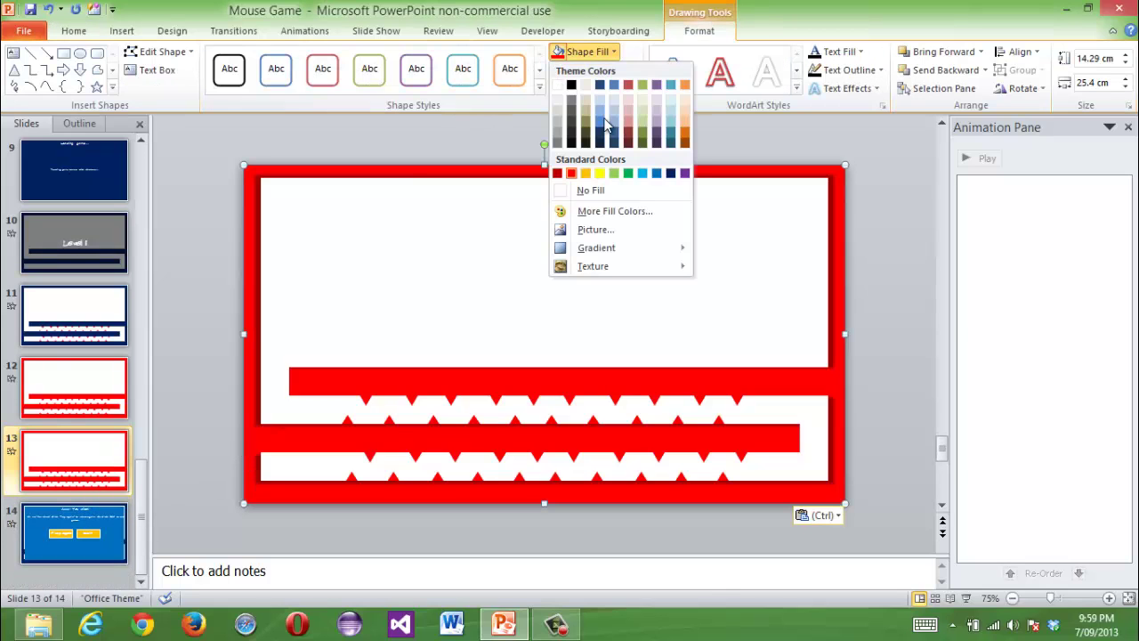
{"action": "left_click", "coordinate": [671, 173]}
- Give slide 12 a Fade transition
{"action": "left_click", "coordinate": [92, 393]}
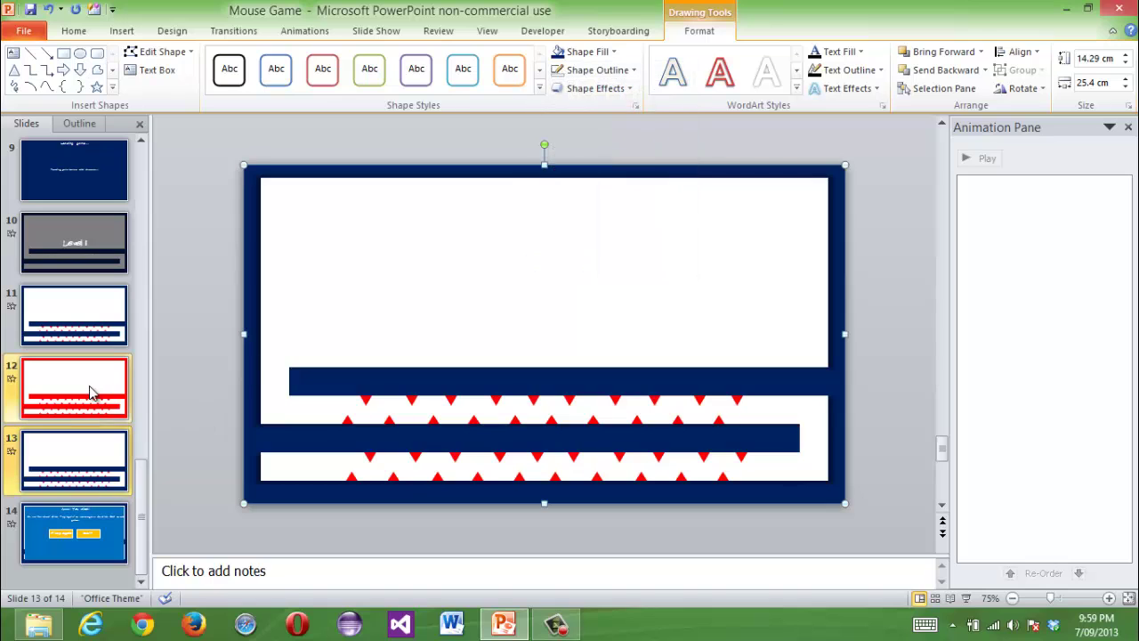
{"action": "left_click", "coordinate": [233, 31]}
{"action": "left_click", "coordinate": [243, 76]}
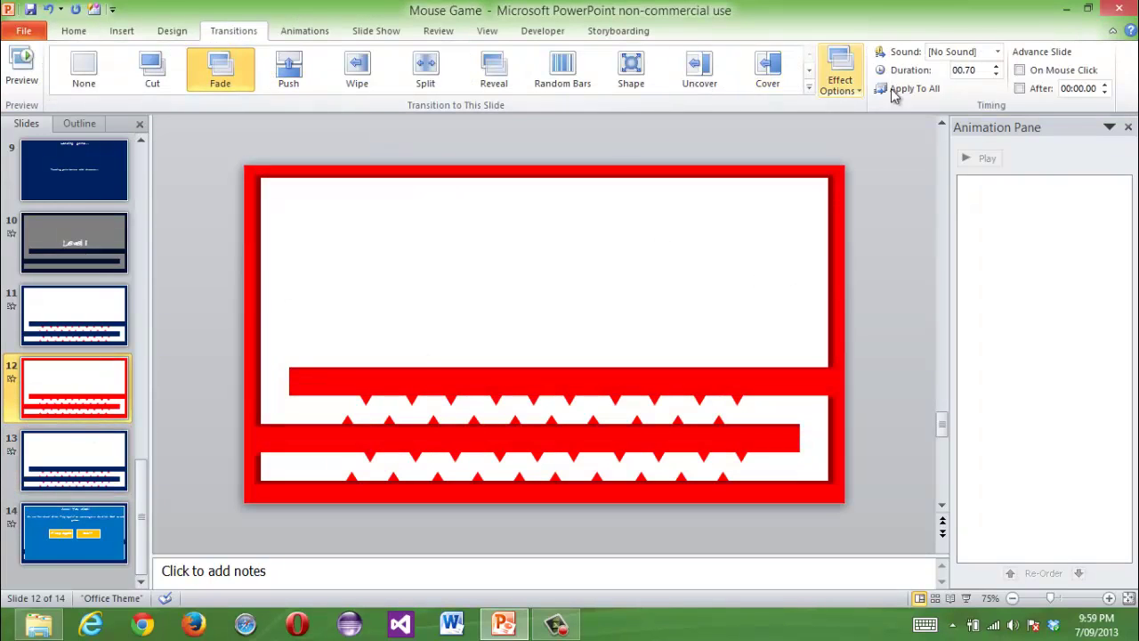
- Set slide 12's Fade duration to 0.25 seconds and preview it
{"action": "double_click", "coordinate": [979, 71]}
{"action": "type", "text": "25"}
{"action": "left_click", "coordinate": [22, 67]}
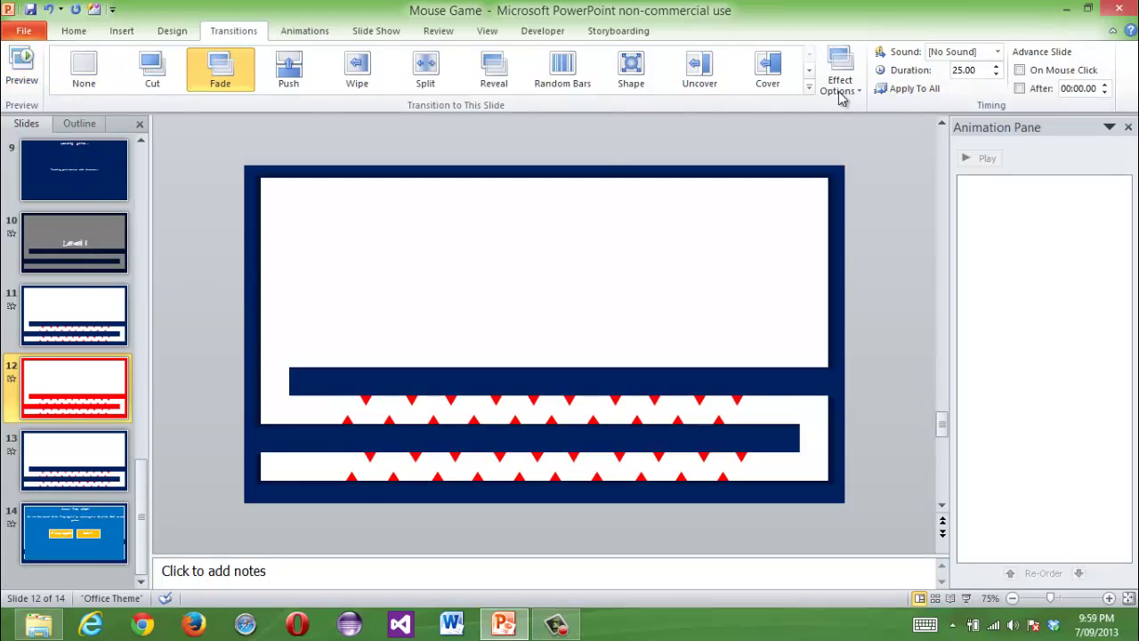
{"action": "double_click", "coordinate": [983, 72]}
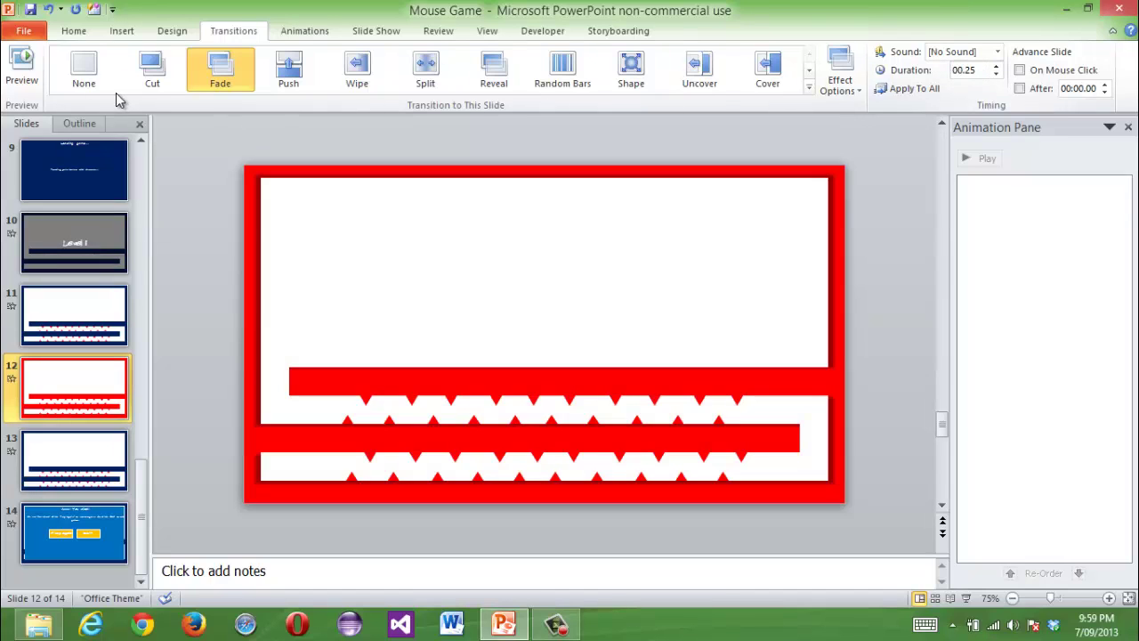
{"action": "left_click", "coordinate": [22, 67]}
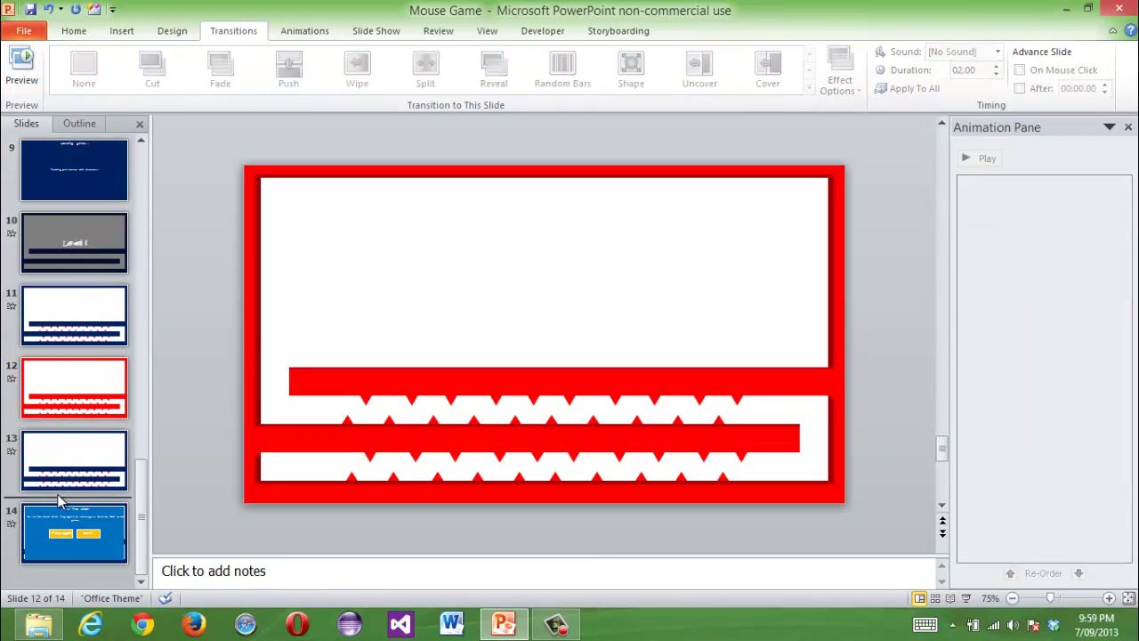
- Switch to slide 13 and preview its Fade transition
{"action": "left_click", "coordinate": [61, 497]}
{"action": "left_click", "coordinate": [61, 453]}
{"action": "left_click", "coordinate": [76, 414]}
{"action": "left_click", "coordinate": [76, 454]}
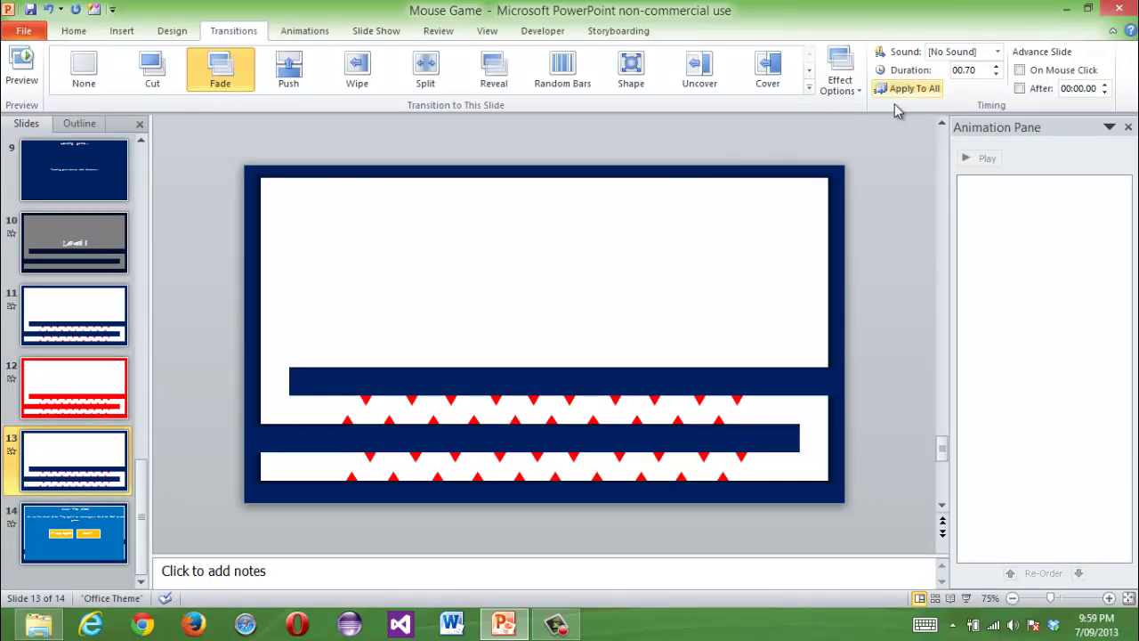
{"action": "left_click", "coordinate": [22, 67]}
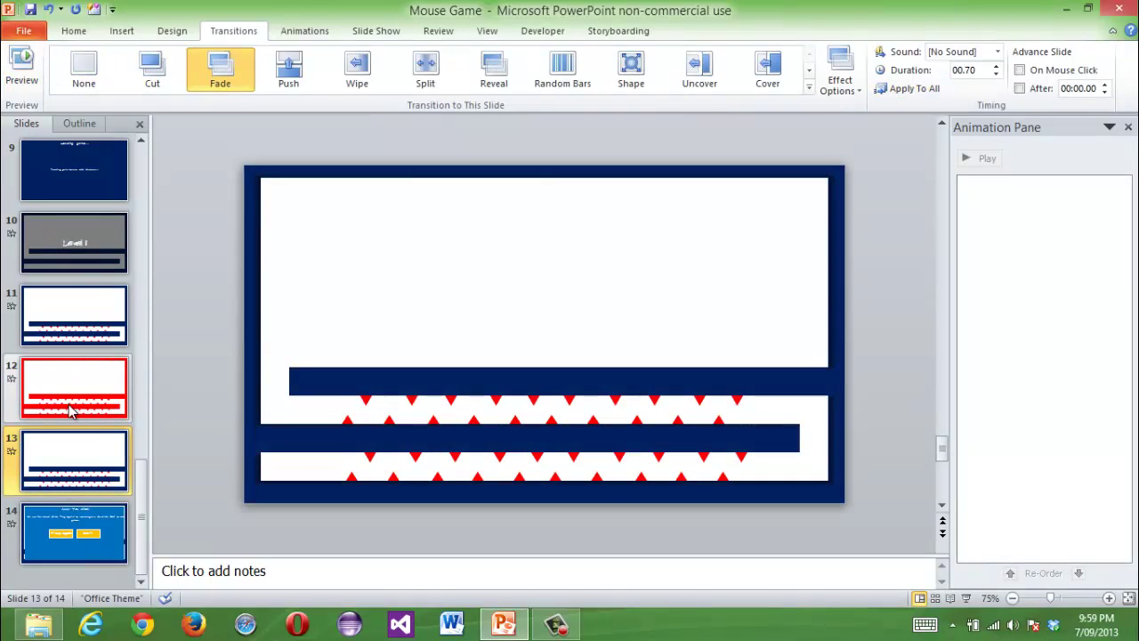
- Check the maze frame actions on slides 13 and 12, then return to slide 11
{"action": "left_click", "coordinate": [253, 436]}
{"action": "right_click", "coordinate": [254, 438]}
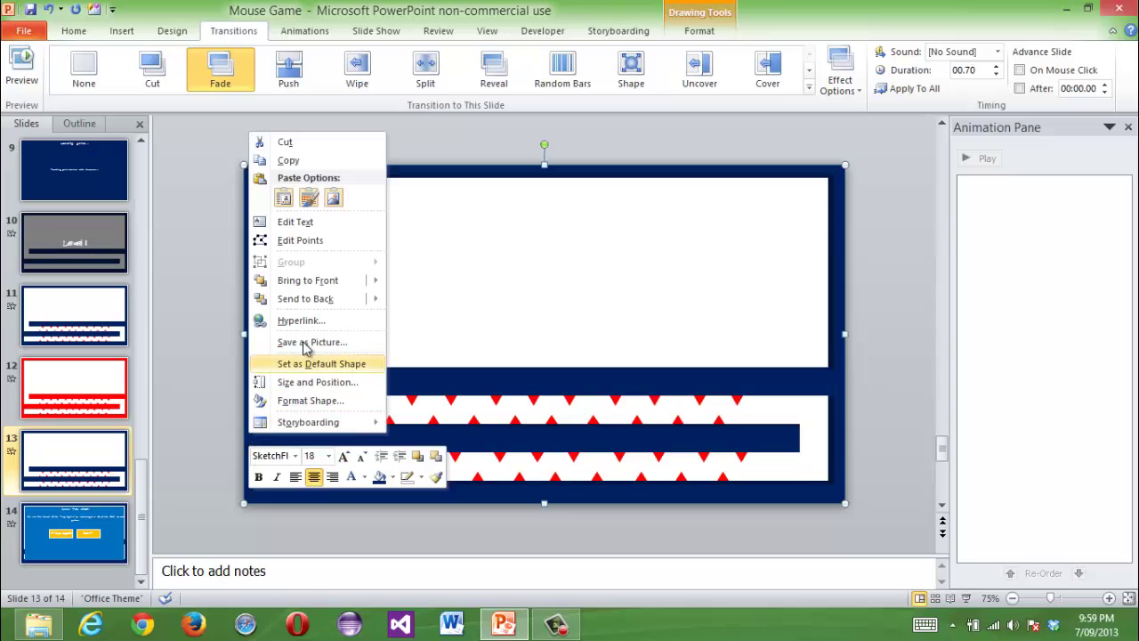
{"action": "left_click", "coordinate": [250, 408]}
{"action": "key", "text": "Page_Up"}
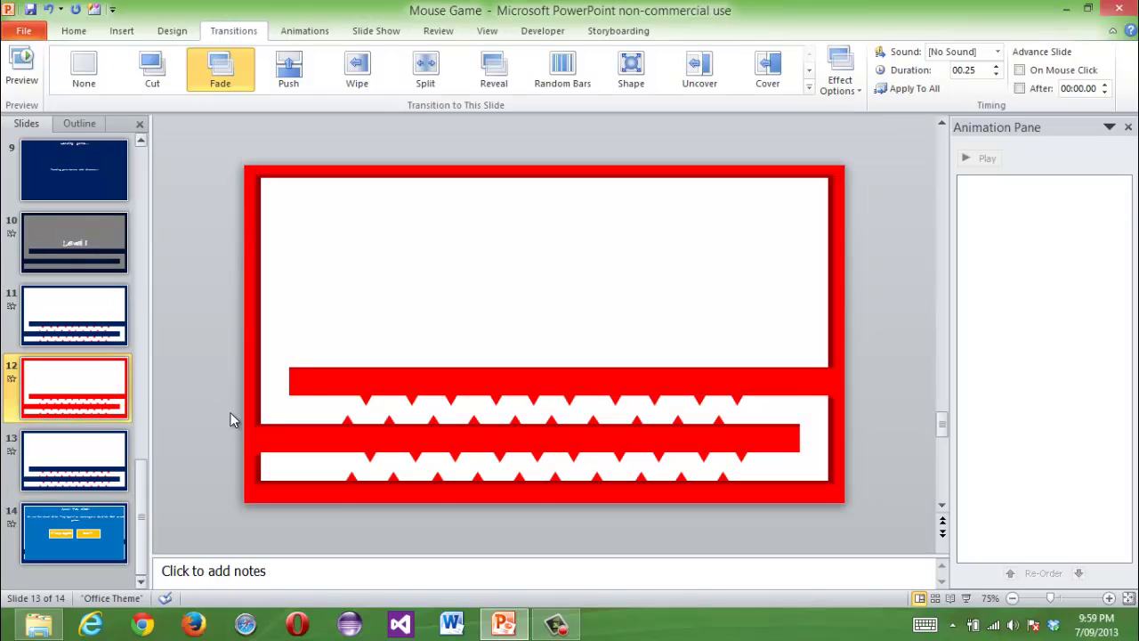
{"action": "left_click", "coordinate": [243, 413]}
{"action": "right_click", "coordinate": [244, 414]}
{"action": "left_click", "coordinate": [161, 374]}
{"action": "key", "text": "Page_Up"}
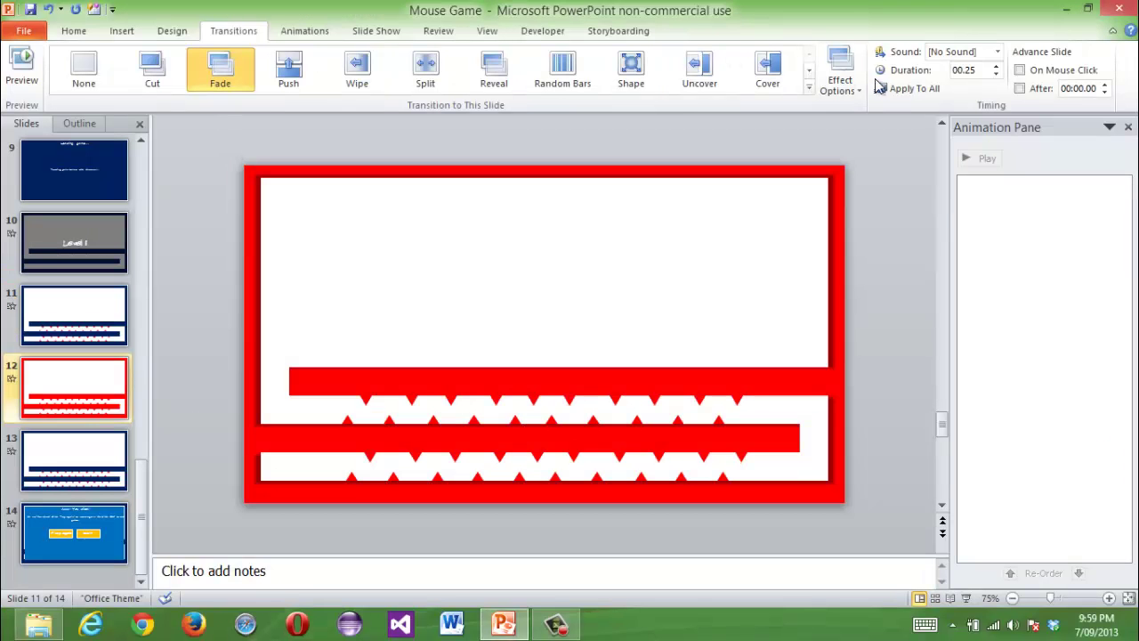
- Set the red slide to advance automatically with no delay, then test-play the slide show
{"action": "left_click", "coordinate": [1019, 89]}
{"action": "scroll", "coordinate": [583, 331], "scroll_direction": "down", "scroll_amount": 1}
{"action": "scroll", "coordinate": [580, 332], "scroll_direction": "up", "scroll_amount": 1}
{"action": "scroll", "coordinate": [576, 347], "scroll_direction": "down", "scroll_amount": 1}
{"action": "scroll", "coordinate": [576, 347], "scroll_direction": "up", "scroll_amount": 1}
{"action": "scroll", "coordinate": [577, 346], "scroll_direction": "down", "scroll_amount": 1}
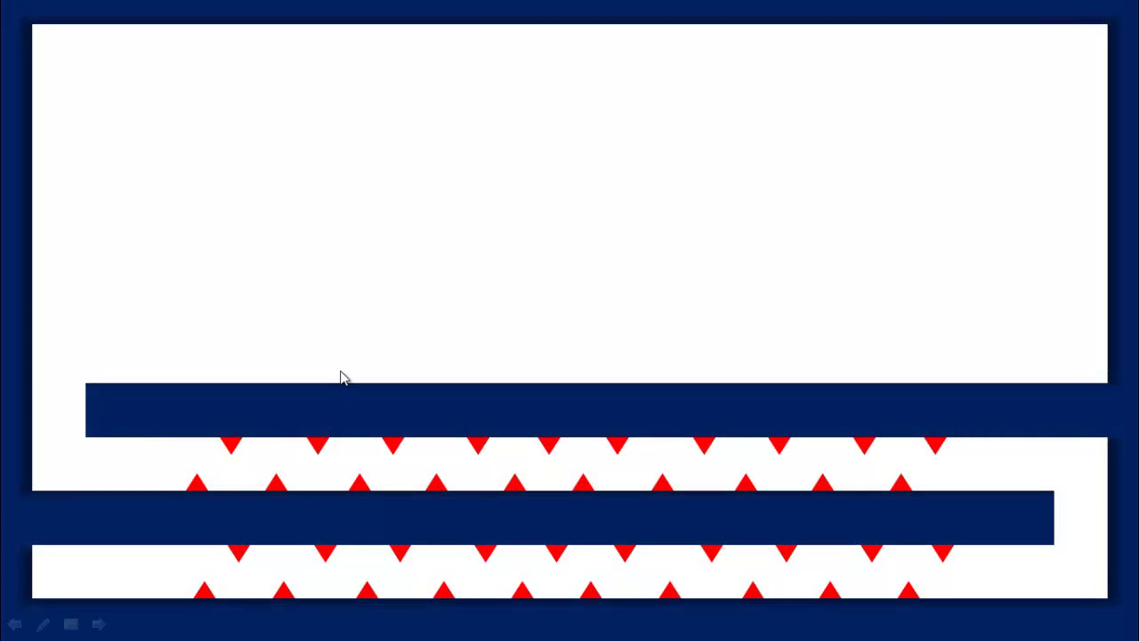
{"action": "mouse_move", "coordinate": [378, 401]}
{"action": "key", "text": "Escape"}
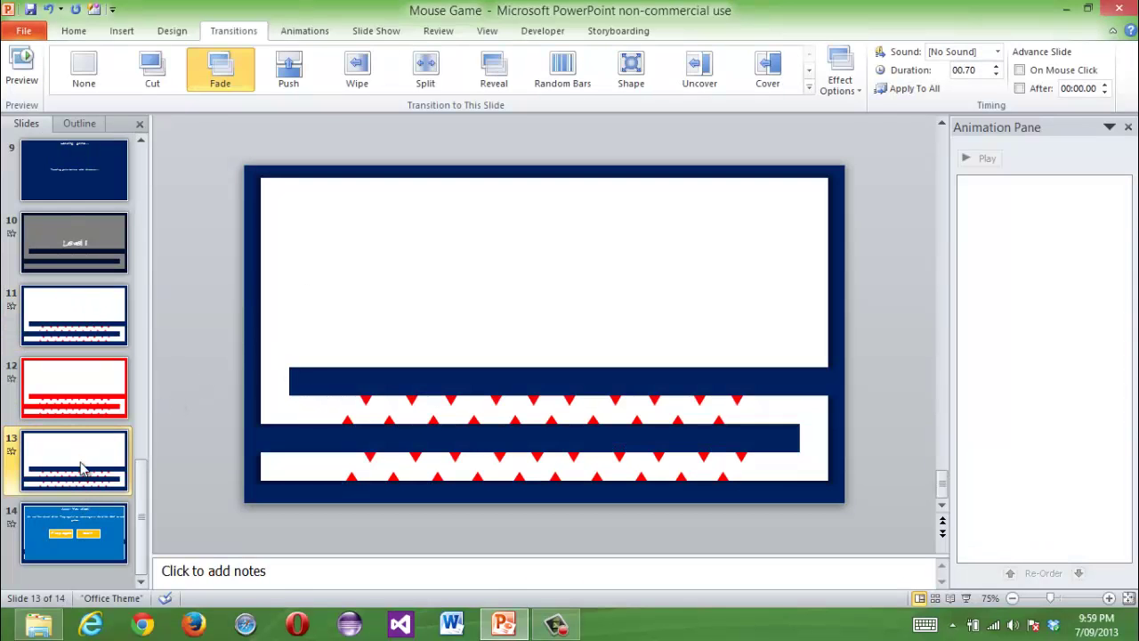
- Delete the red maze slide and a pasted duplicate, leaving 12 slides
{"action": "left_click", "coordinate": [86, 476]}
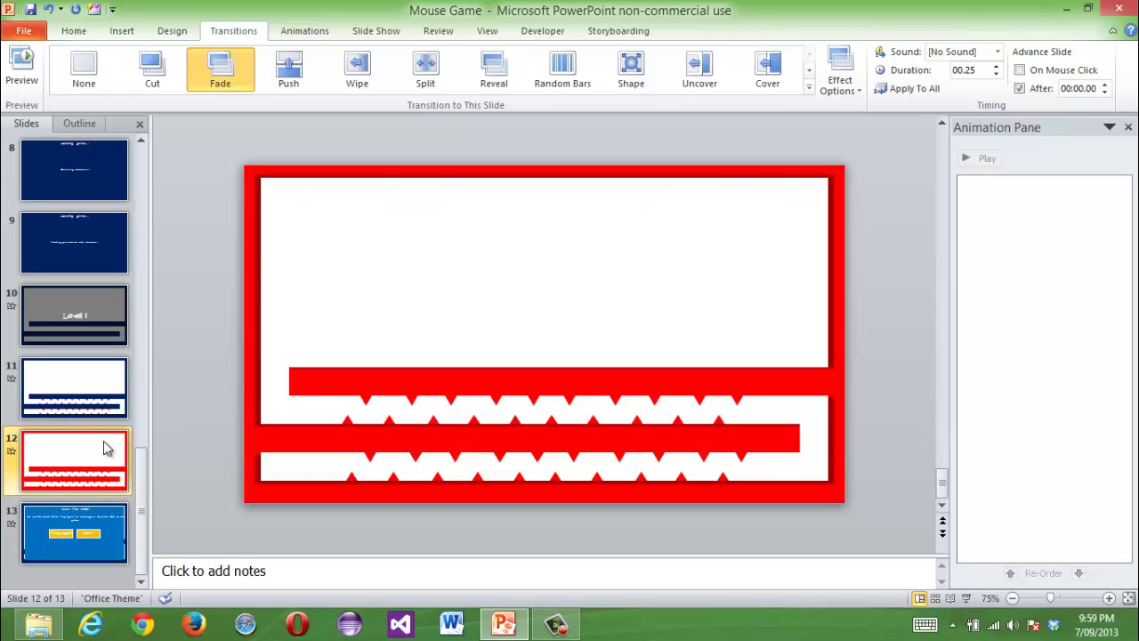
{"action": "key", "text": "Delete"}
{"action": "left_click", "coordinate": [87, 457]}
{"action": "key", "text": "ctrl+v"}
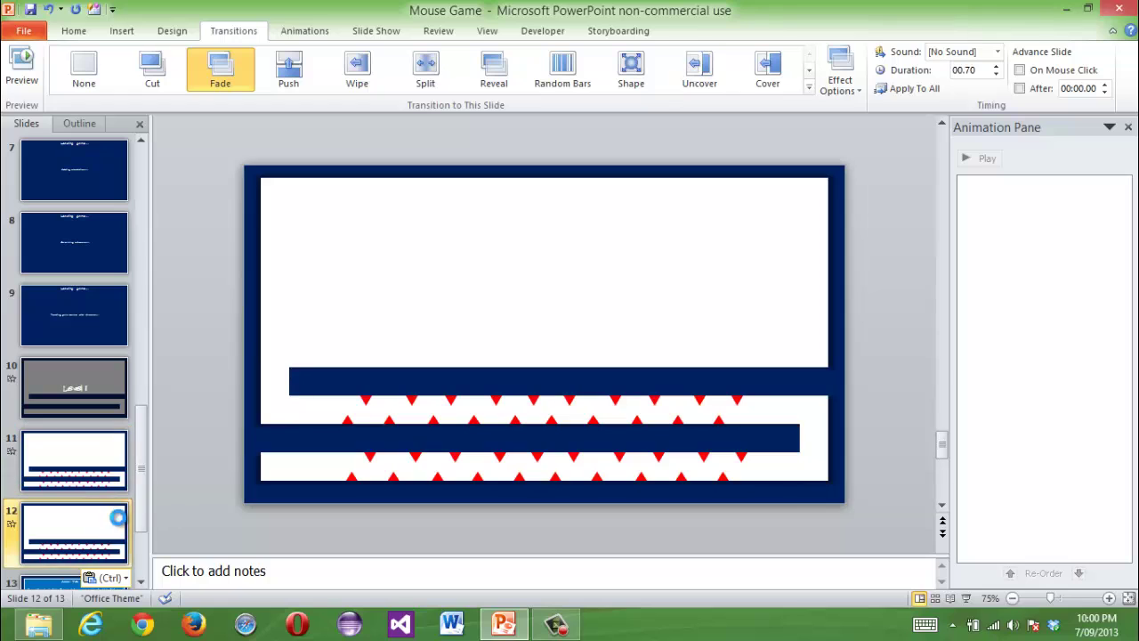
{"action": "key", "text": "Delete"}
- Select the navy maze frame on slide 11 and inspect its actions
{"action": "left_click", "coordinate": [105, 460]}
{"action": "left_click", "coordinate": [433, 409]}
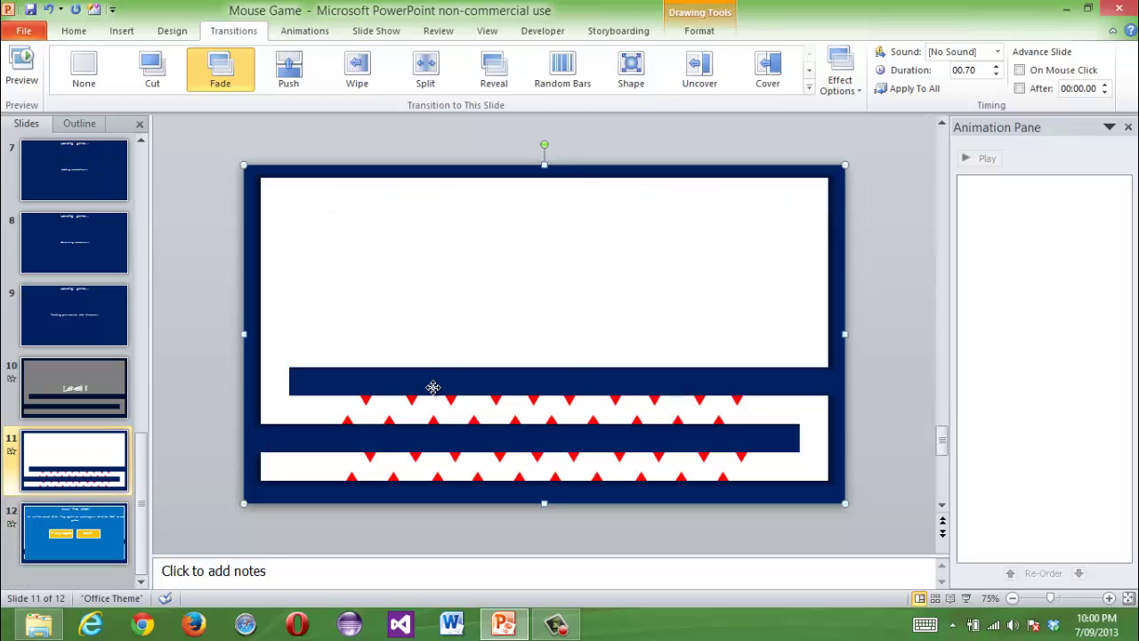
{"action": "right_click", "coordinate": [432, 387]}
{"action": "key", "text": "Escape"}
{"action": "key", "text": "Escape"}
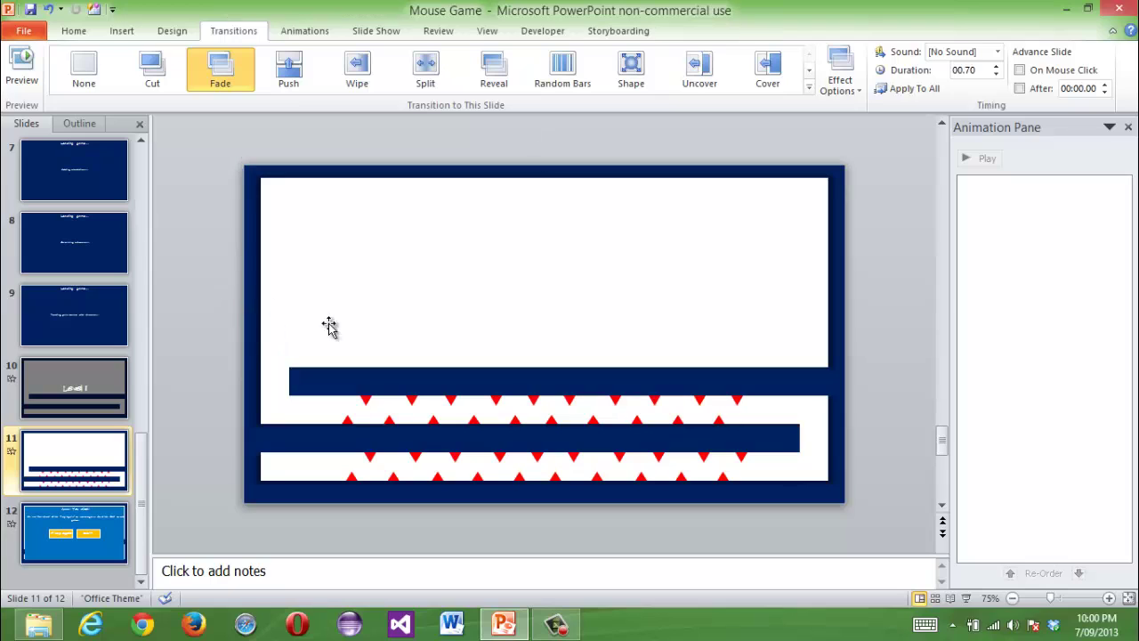
- Draw a tall rectangle from the top wall down to the upper navy bar
{"action": "left_click", "coordinate": [77, 32]}
{"action": "left_click", "coordinate": [746, 54]}
{"action": "mouse_move", "coordinate": [383, 178]}
{"action": "left_mouse_down"}
{"action": "mouse_move", "coordinate": [424, 311]}
{"action": "mouse_move", "coordinate": [404, 359]}
{"action": "mouse_move", "coordinate": [412, 367]}
{"action": "left_mouse_up"}
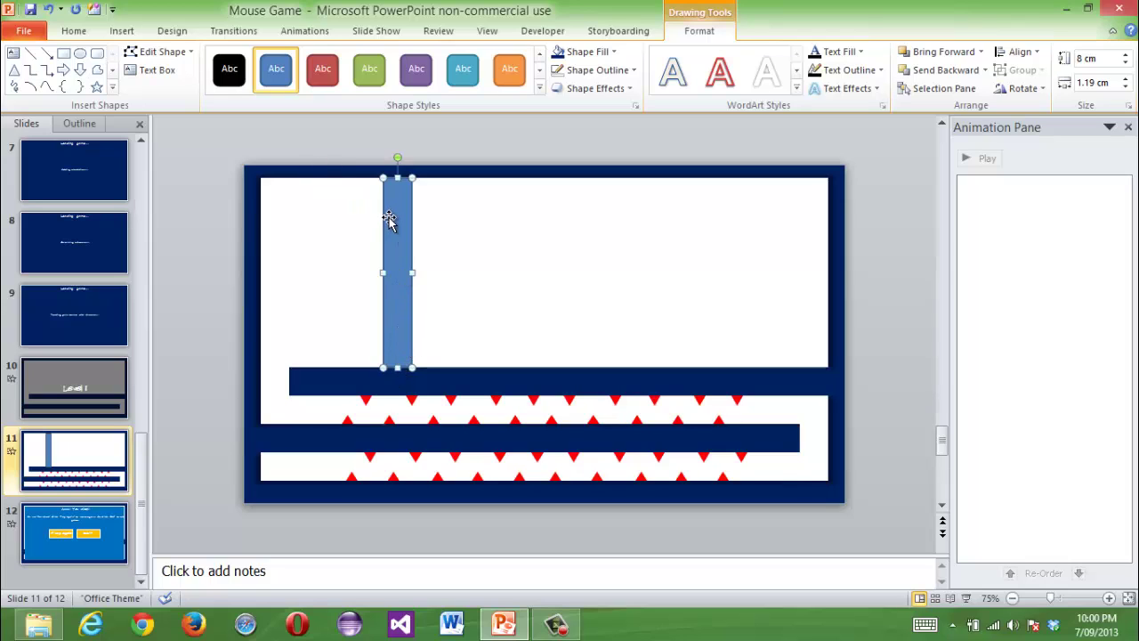
- Fill the bar grey and remove its outline
{"action": "left_click", "coordinate": [580, 52]}
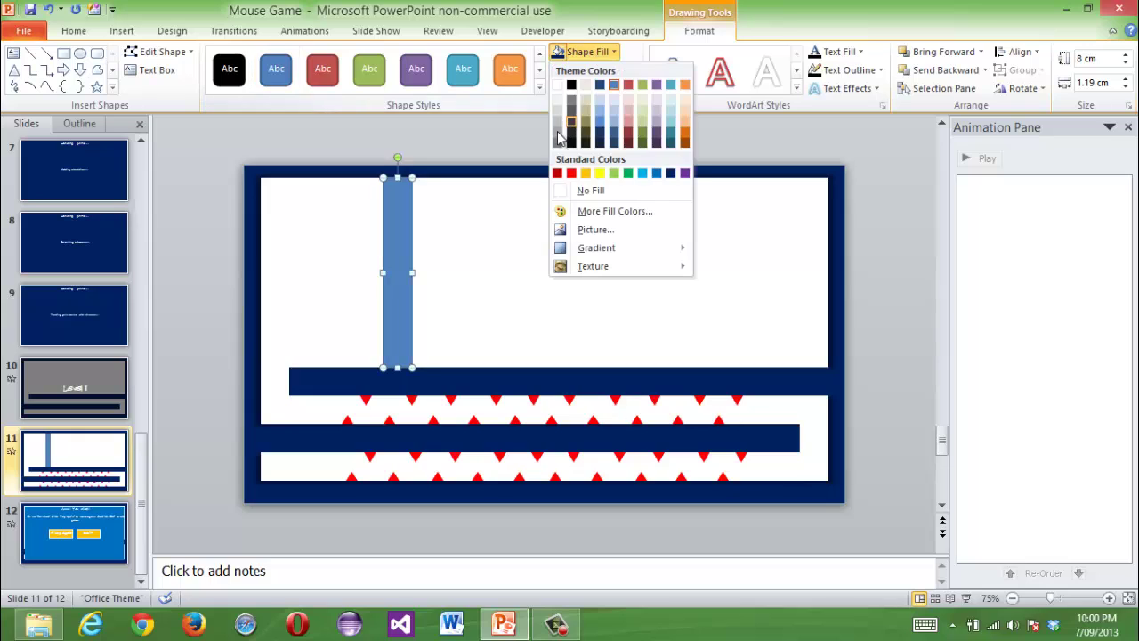
{"action": "left_click", "coordinate": [558, 144]}
{"action": "left_click", "coordinate": [596, 69]}
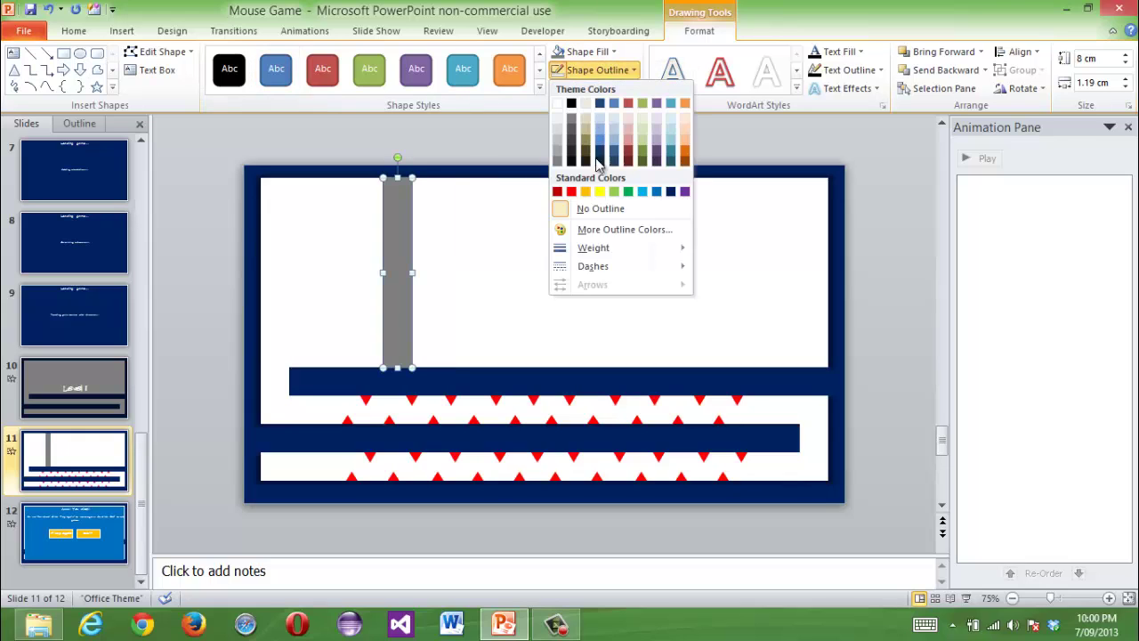
{"action": "mouse_move", "coordinate": [587, 247]}
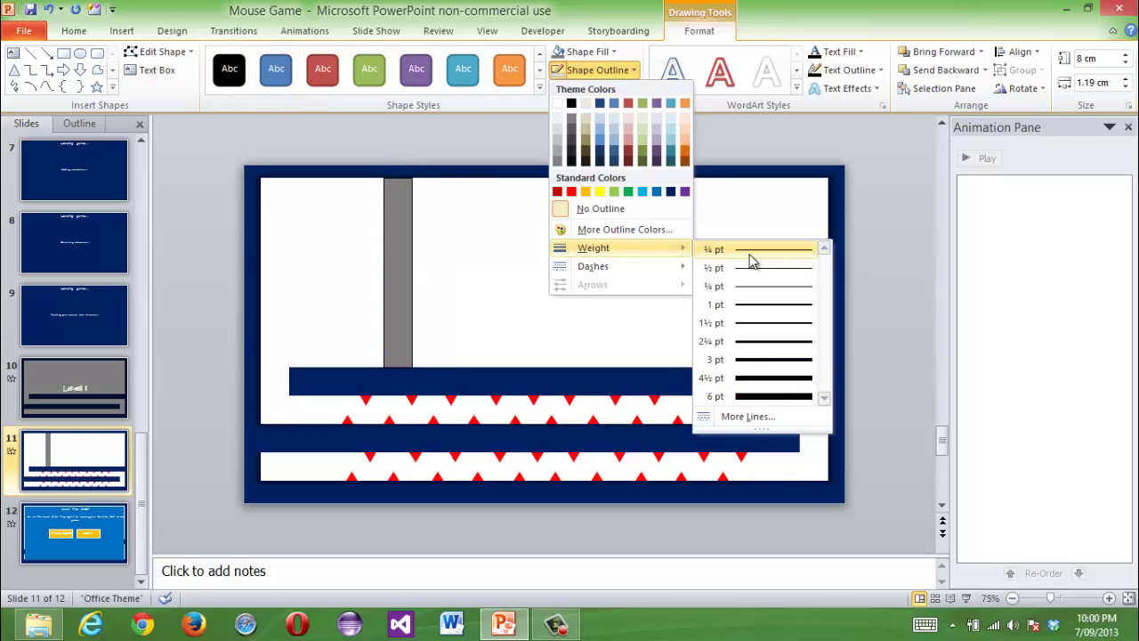
{"action": "left_click", "coordinate": [594, 89]}
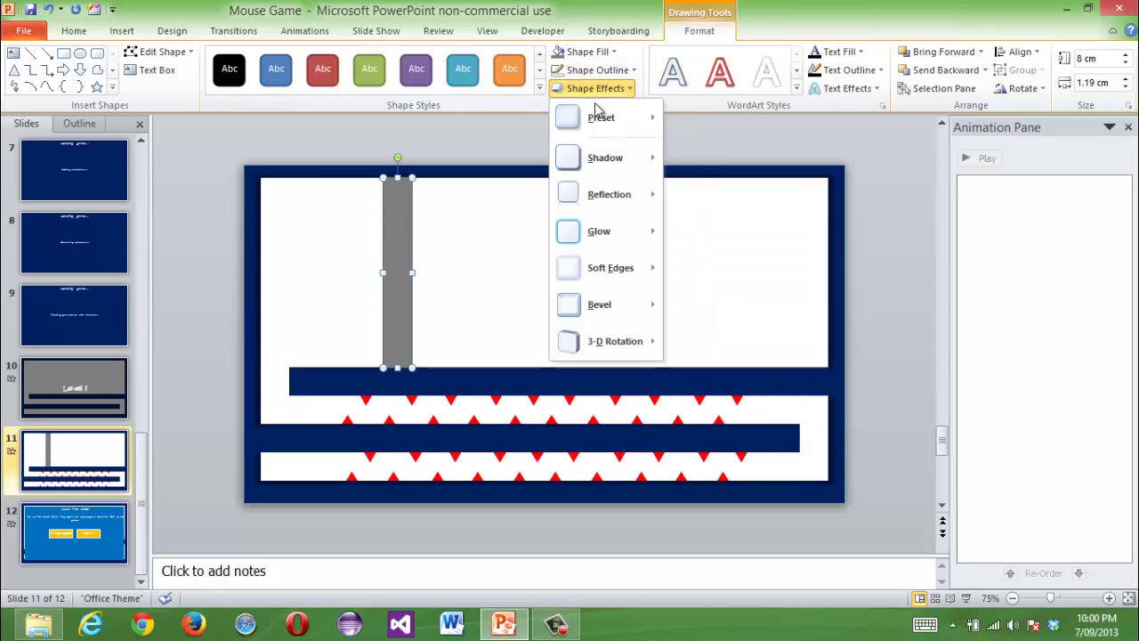
- Give the grey bar an outer shadow
{"action": "mouse_move", "coordinate": [605, 158]}
{"action": "left_click", "coordinate": [713, 278]}
{"action": "left_click", "coordinate": [234, 250]}
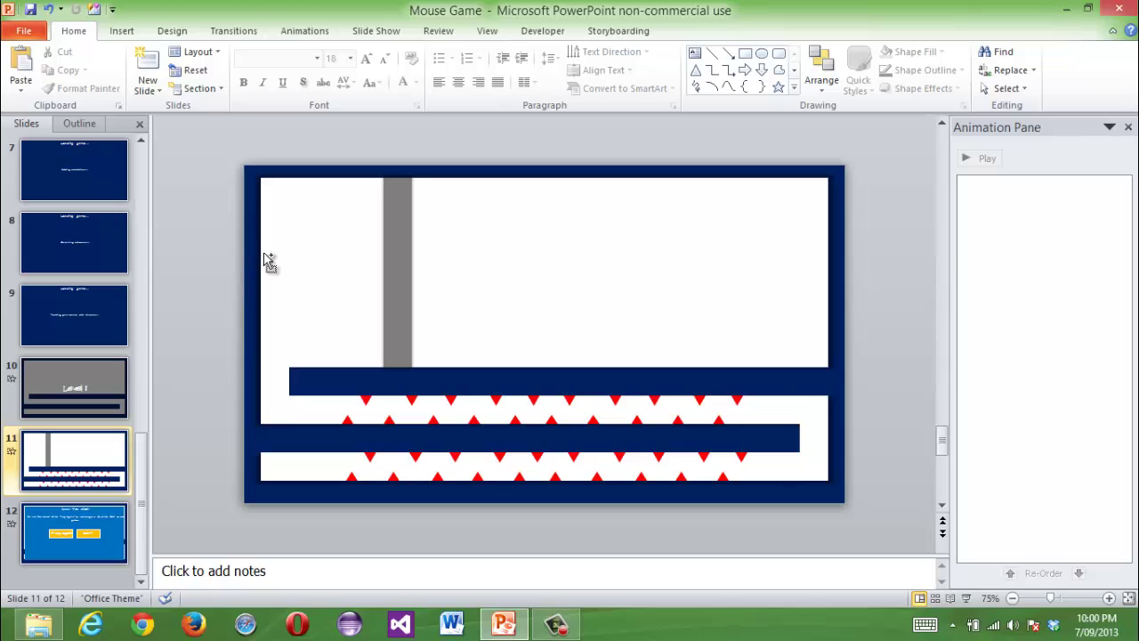
{"action": "scroll", "coordinate": [263, 253], "scroll_direction": "up", "scroll_amount": 2}
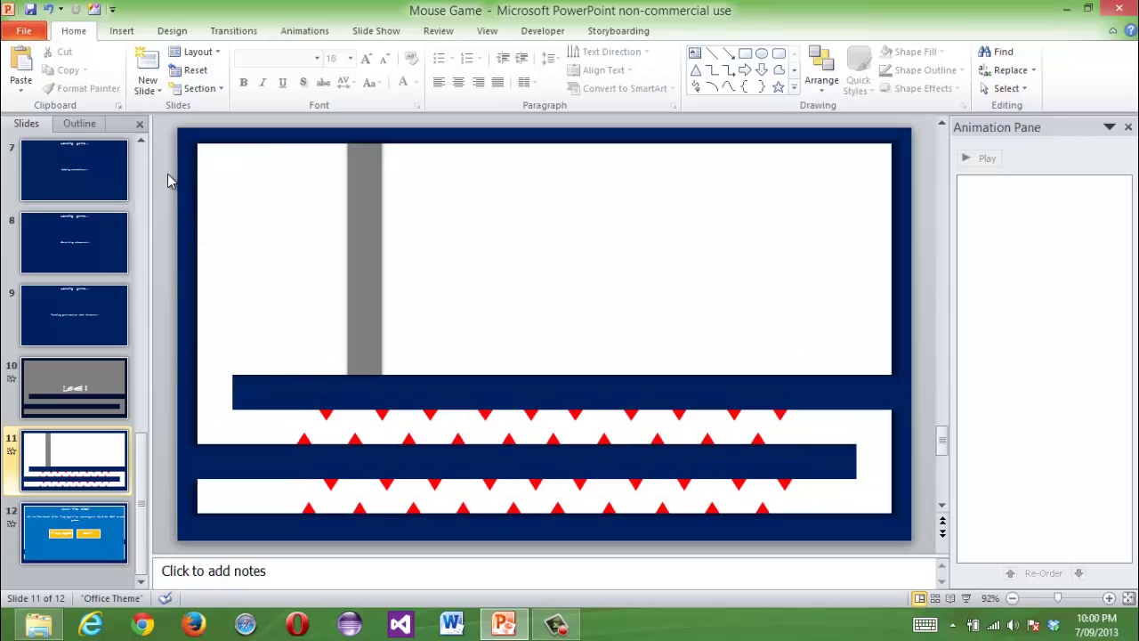
{"action": "left_click", "coordinate": [378, 190]}
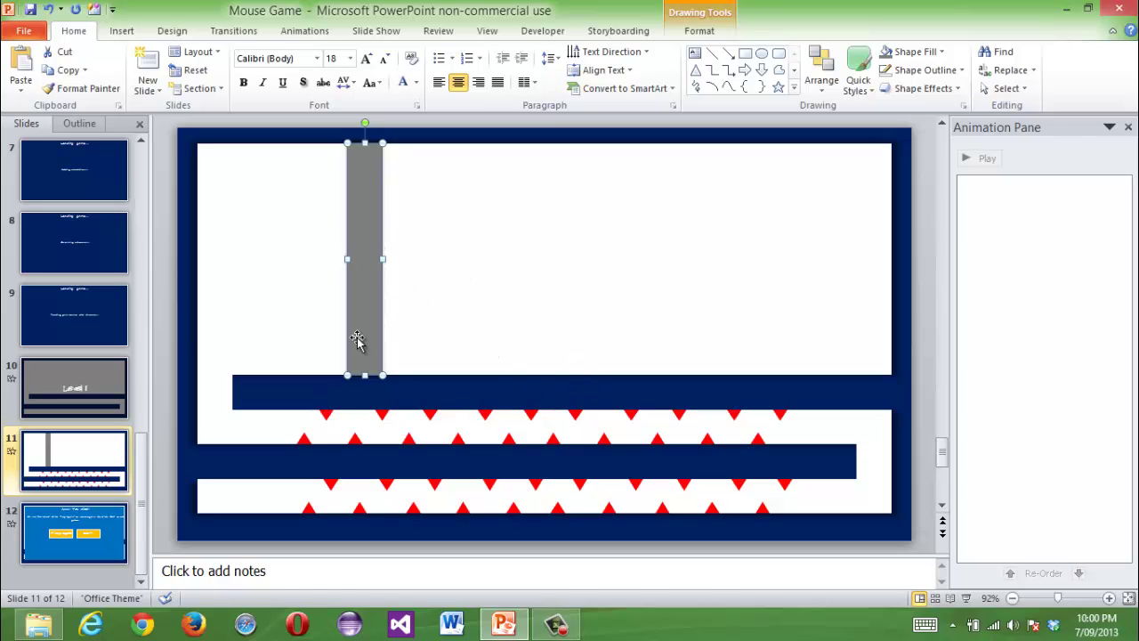
{"action": "left_click", "coordinate": [170, 239]}
{"action": "left_click", "coordinate": [242, 169]}
{"action": "scroll", "coordinate": [165, 173], "scroll_direction": "up", "scroll_amount": 5}
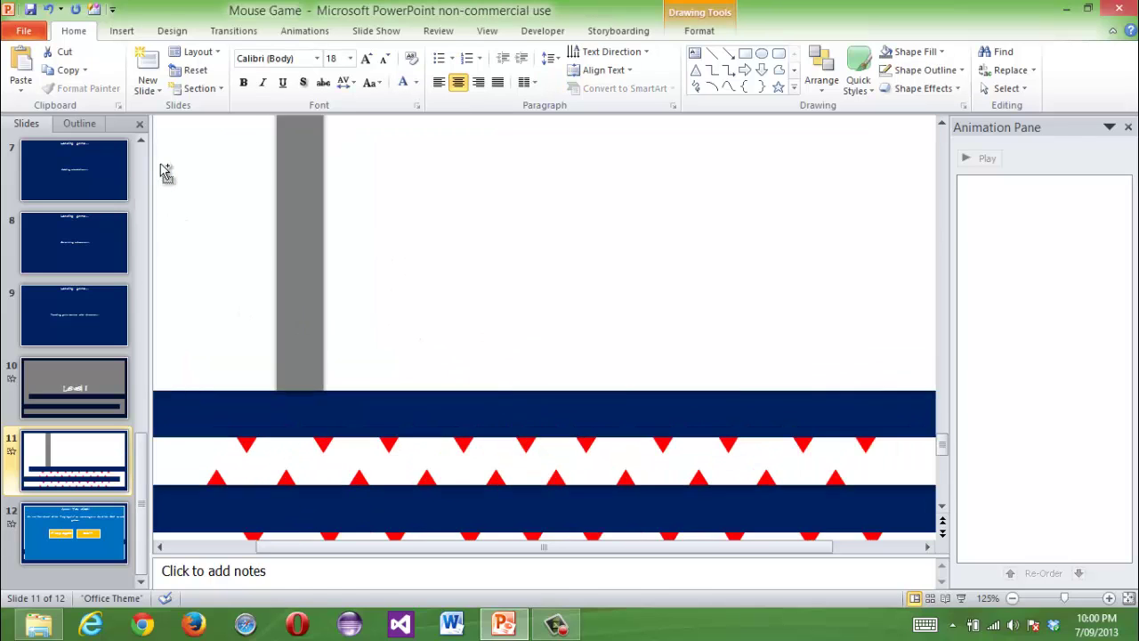
{"action": "scroll", "coordinate": [262, 236], "scroll_direction": "up", "scroll_amount": 3}
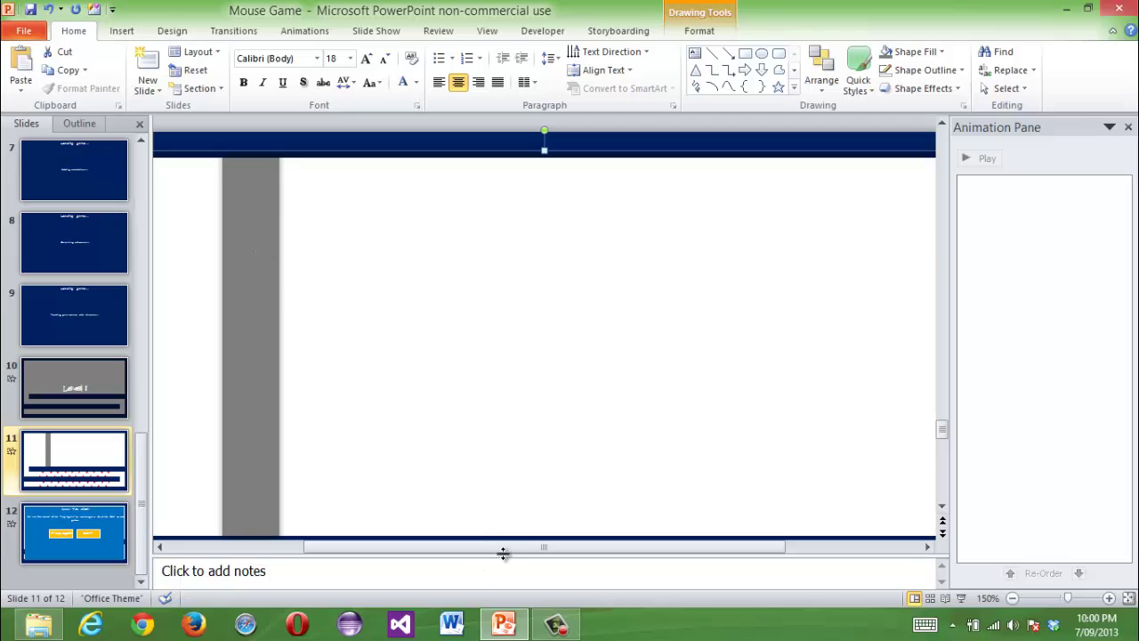
{"action": "left_click_drag", "start_coordinate": [503, 553], "coordinate": [367, 549]}
- Draw the key's ring circle with a smaller centred copy, and move both right
{"action": "left_click", "coordinate": [762, 54]}
{"action": "scroll", "coordinate": [298, 220], "scroll_direction": "up", "scroll_amount": 5}
{"action": "left_click_drag", "start_coordinate": [453, 210], "coordinate": [601, 326]}
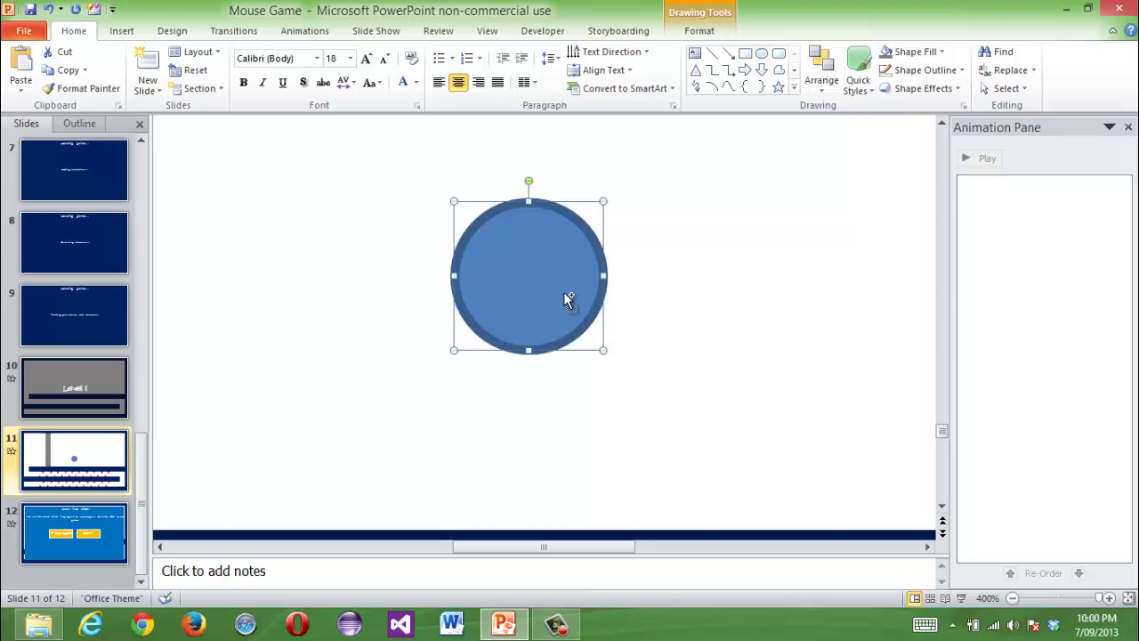
{"action": "key", "text": "ctrl+d"}
{"action": "left_click_drag", "start_coordinate": [647, 395], "coordinate": [734, 283]}
{"action": "left_click", "coordinate": [646, 264]}
{"action": "left_click", "coordinate": [575, 275]}
{"action": "left_click", "coordinate": [593, 283], "text": "shift"}
{"action": "left_click", "coordinate": [773, 267]}
- Draw the key's shaft rectangle and add two narrow tooth bars beside it
{"action": "left_click", "coordinate": [745, 53]}
{"action": "left_click_drag", "start_coordinate": [587, 273], "coordinate": [432, 299]}
{"action": "left_click_drag", "start_coordinate": [518, 277], "coordinate": [518, 251]}
{"action": "key", "text": "ctrl+v"}
{"action": "left_click_drag", "start_coordinate": [530, 329], "coordinate": [491, 287]}
{"action": "left_click_drag", "start_coordinate": [581, 305], "coordinate": [536, 318]}
{"action": "key", "text": "ctrl+c"}
{"action": "key", "text": "ctrl+v"}
{"action": "key", "text": "ctrl+v"}
{"action": "left_click_drag", "start_coordinate": [579, 383], "coordinate": [496, 331]}
- Give the key's tooth bars, inner circle and outer ring Gold fill with no outline
{"action": "left_click", "coordinate": [511, 338]}
{"action": "left_click", "coordinate": [458, 313], "text": "shift"}
{"action": "left_click", "coordinate": [633, 313], "text": "shift"}
{"action": "left_click", "coordinate": [612, 291], "text": "shift"}
{"action": "left_click", "coordinate": [699, 31]}
{"action": "left_click", "coordinate": [598, 70]}
{"action": "left_click", "coordinate": [589, 208]}
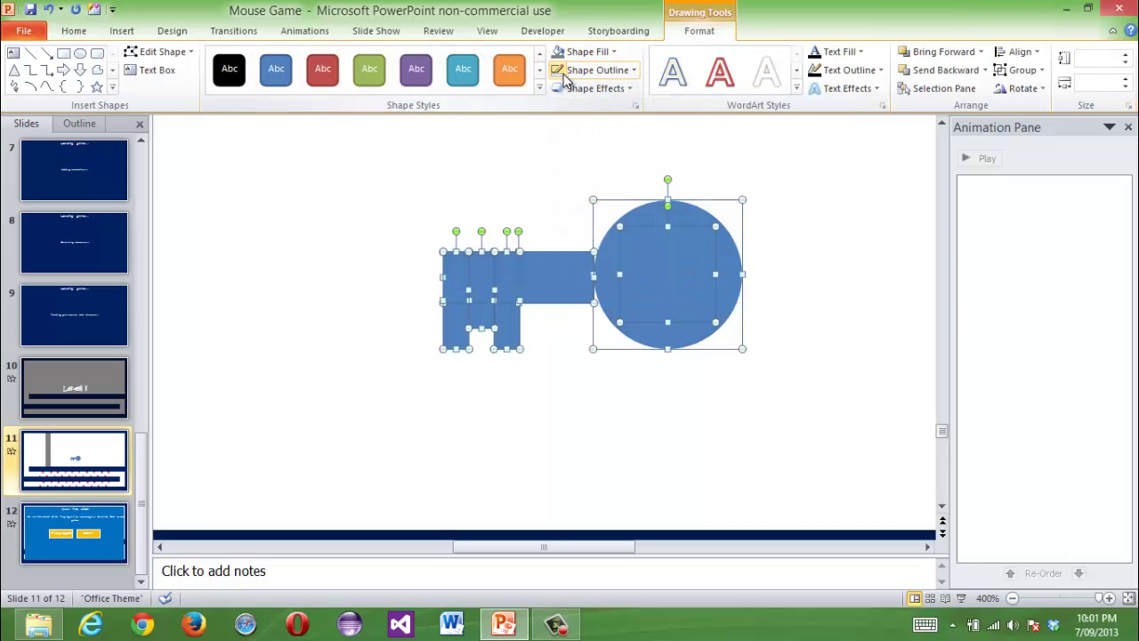
{"action": "left_click", "coordinate": [574, 71]}
{"action": "left_click", "coordinate": [580, 51]}
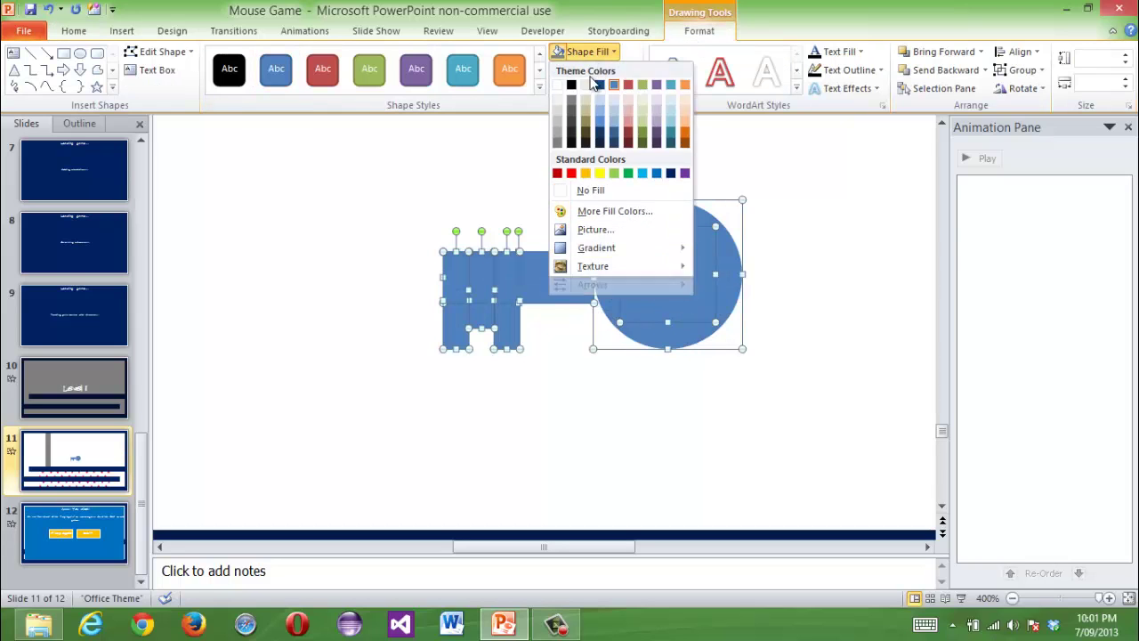
{"action": "left_click", "coordinate": [592, 175]}
- Fill the key's inner circle White so the head becomes a ring
{"action": "key", "text": "Escape"}
{"action": "left_click", "coordinate": [687, 285]}
{"action": "left_click", "coordinate": [583, 52]}
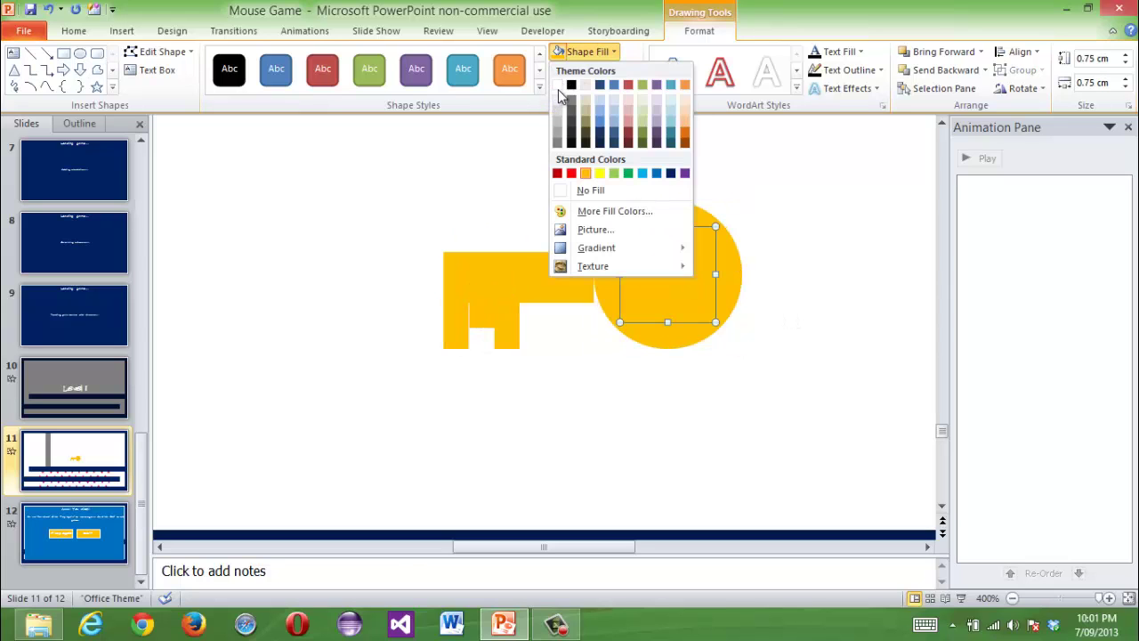
{"action": "left_click", "coordinate": [559, 84]}
- Inspect the key's shaft, teeth and ring pieces by selecting each one in turn
{"action": "left_click", "coordinate": [568, 296]}
{"action": "left_click", "coordinate": [522, 325]}
{"action": "left_click", "coordinate": [485, 319]}
{"action": "left_click", "coordinate": [506, 326]}
{"action": "left_click", "coordinate": [588, 343]}
{"action": "left_click", "coordinate": [612, 279]}
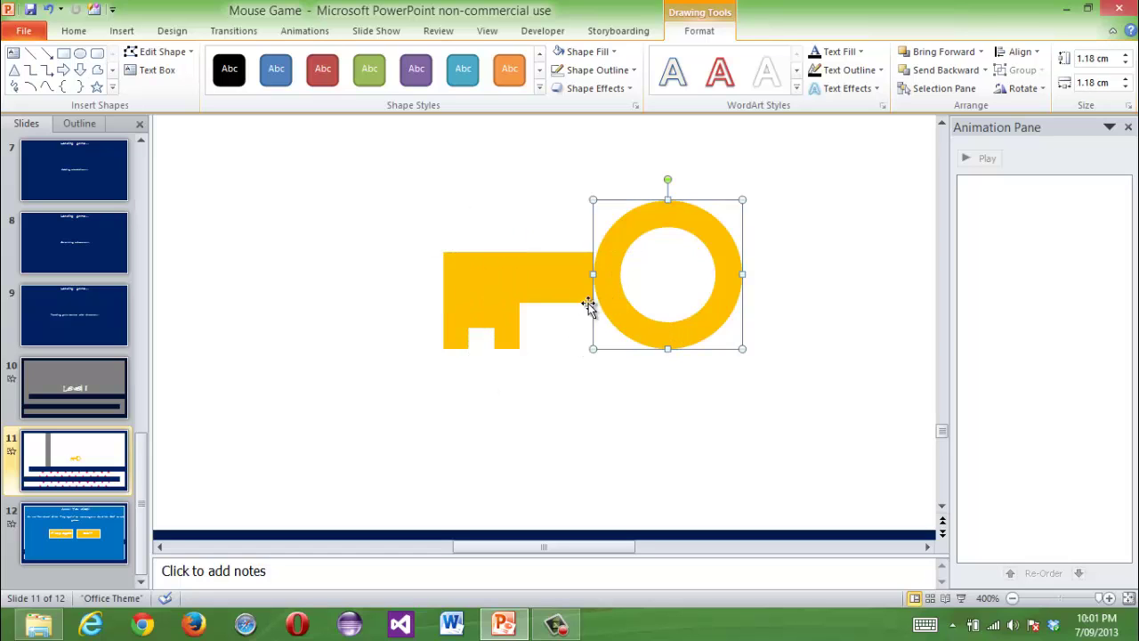
{"action": "left_click", "coordinate": [584, 298]}
{"action": "left_click", "coordinate": [740, 346]}
{"action": "scroll", "coordinate": [735, 356], "scroll_direction": "down", "scroll_amount": 10}
- Group all of the key's shapes into a single object
{"action": "left_click_drag", "start_coordinate": [874, 364], "coordinate": [528, 277]}
{"action": "right_click", "coordinate": [538, 320]}
{"action": "mouse_move", "coordinate": [614, 410]}
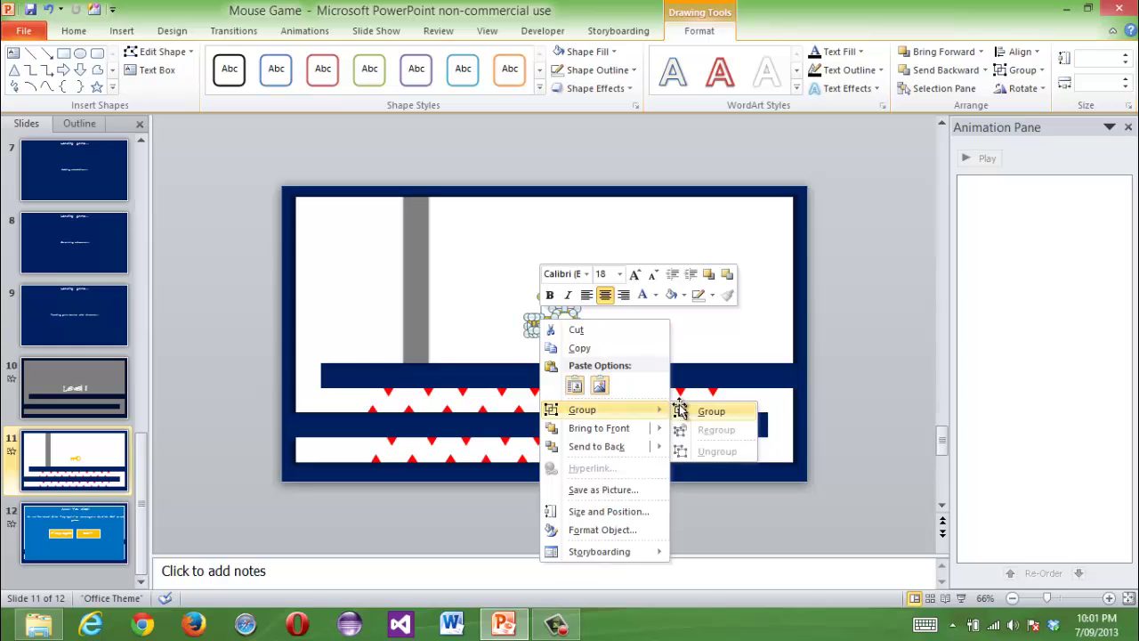
{"action": "left_click", "coordinate": [703, 409]}
- Give the key a shadow preset and its inner circle an inner shadow
{"action": "scroll", "coordinate": [605, 331], "scroll_direction": "up", "scroll_amount": 10}
{"action": "left_click", "coordinate": [604, 94]}
{"action": "mouse_move", "coordinate": [595, 170]}
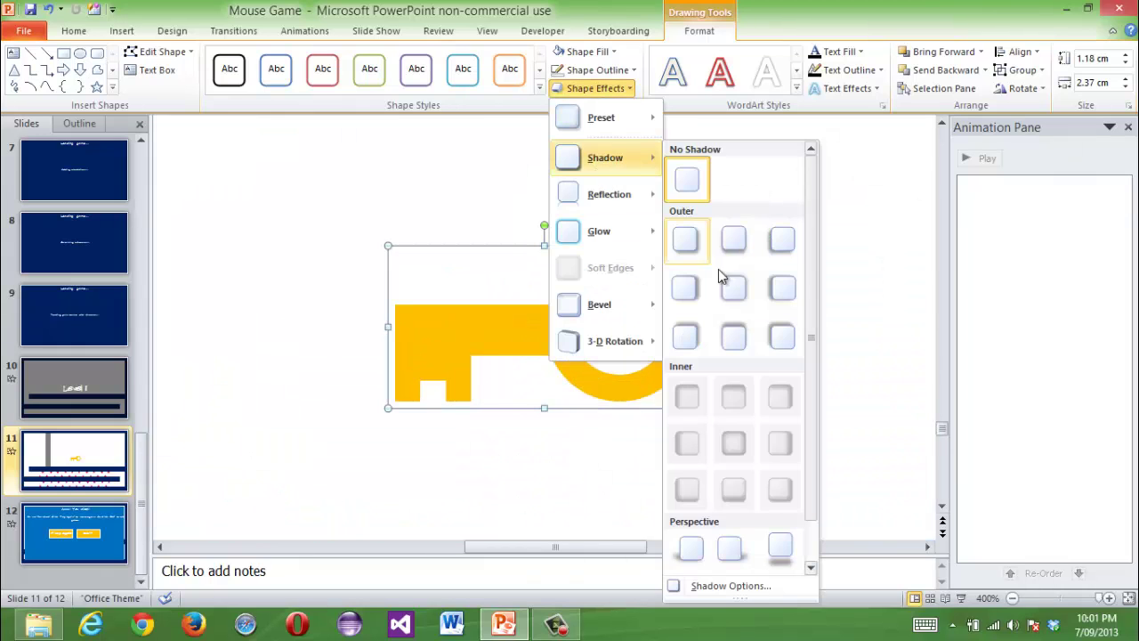
{"action": "left_click", "coordinate": [737, 304]}
{"action": "left_click", "coordinate": [625, 315]}
{"action": "left_click", "coordinate": [595, 89]}
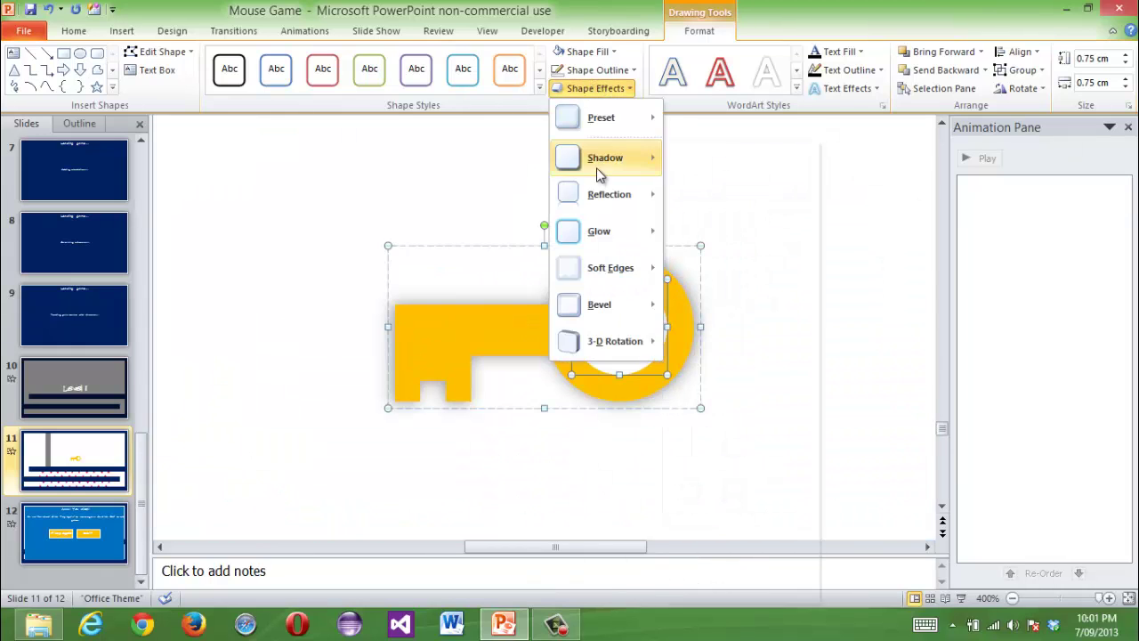
{"action": "mouse_move", "coordinate": [667, 165]}
{"action": "left_click", "coordinate": [735, 440]}
{"action": "scroll", "coordinate": [770, 418], "scroll_direction": "down", "scroll_amount": 10}
- Move the yellow key into the maze slide's top-left corner
{"action": "left_click", "coordinate": [525, 320]}
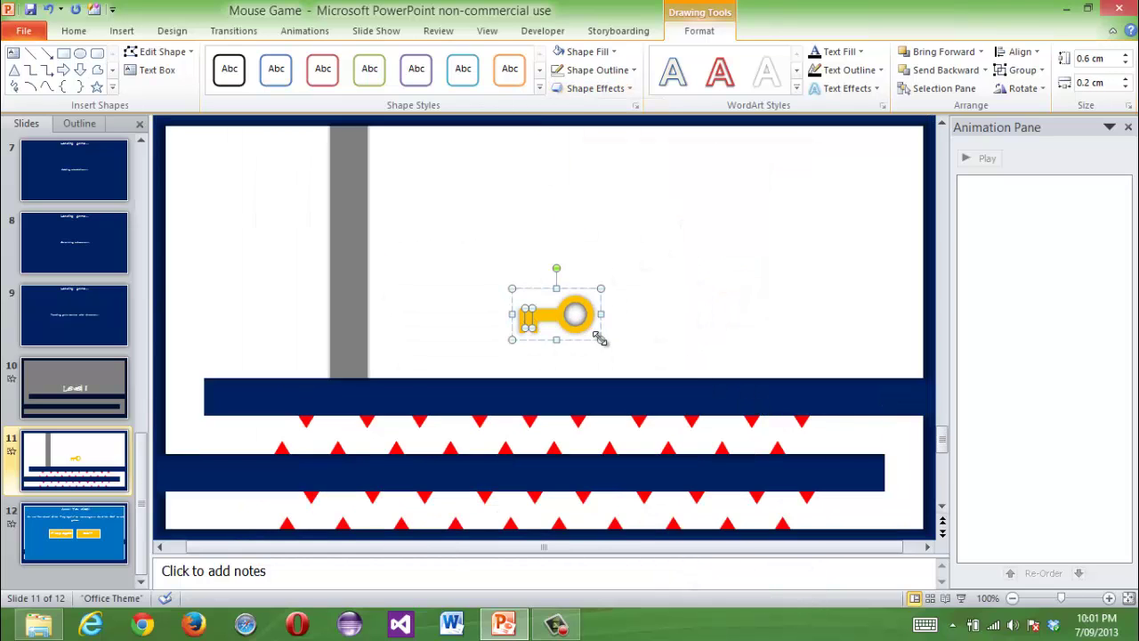
{"action": "left_click", "coordinate": [668, 332]}
{"action": "left_click", "coordinate": [589, 336]}
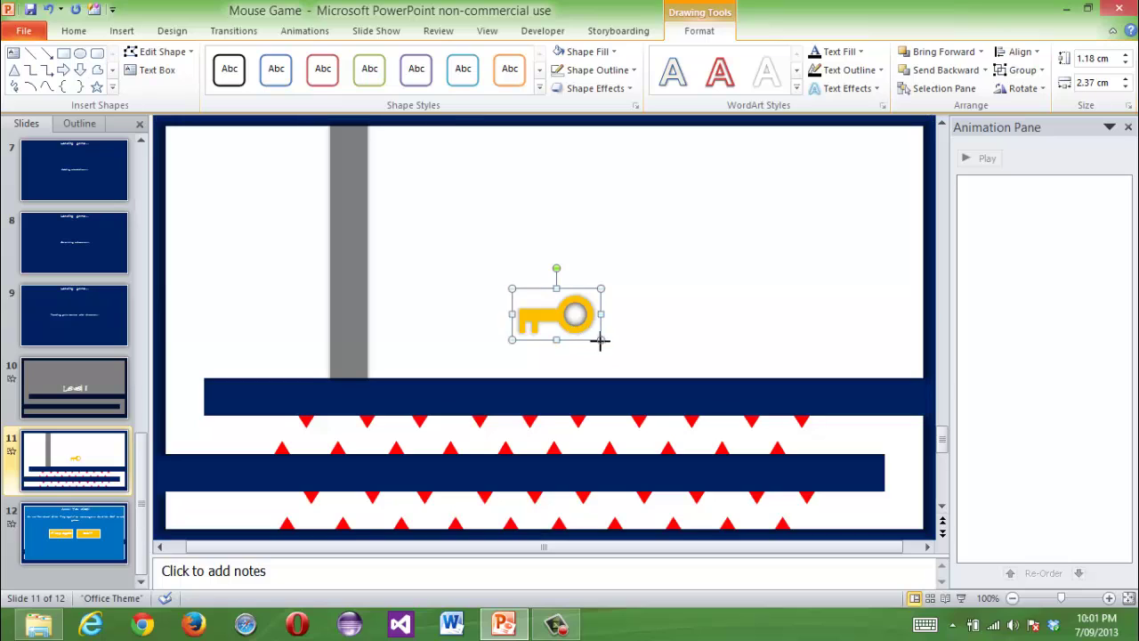
{"action": "left_click_drag", "start_coordinate": [595, 339], "coordinate": [189, 153]}
- Delete the key's grey circle and change its yellow circle to a Donut shape
{"action": "scroll", "coordinate": [258, 176], "scroll_direction": "up", "scroll_amount": 5}
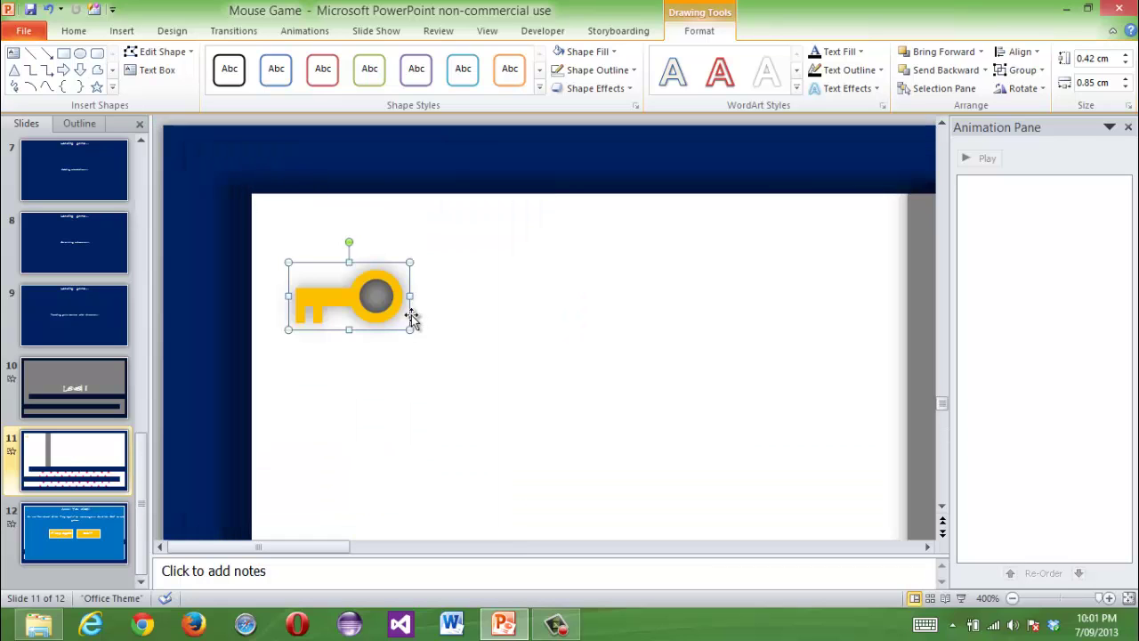
{"action": "left_click", "coordinate": [368, 294]}
{"action": "key", "text": "Delete"}
{"action": "left_click", "coordinate": [379, 296]}
{"action": "left_click", "coordinate": [160, 52]}
{"action": "mouse_move", "coordinate": [182, 72]}
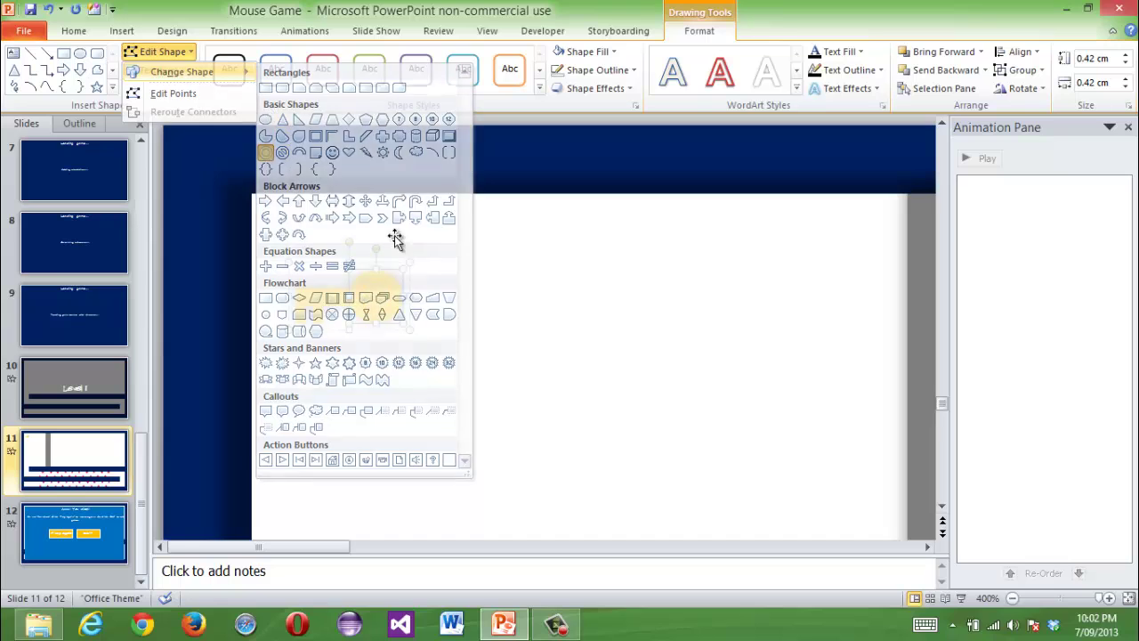
{"action": "left_click", "coordinate": [265, 152]}
- Enlarge the key slightly to 0.6 × 1.21 cm and nudge it up
{"action": "left_click", "coordinate": [475, 301]}
{"action": "scroll", "coordinate": [474, 301], "scroll_direction": "down", "scroll_amount": 5}
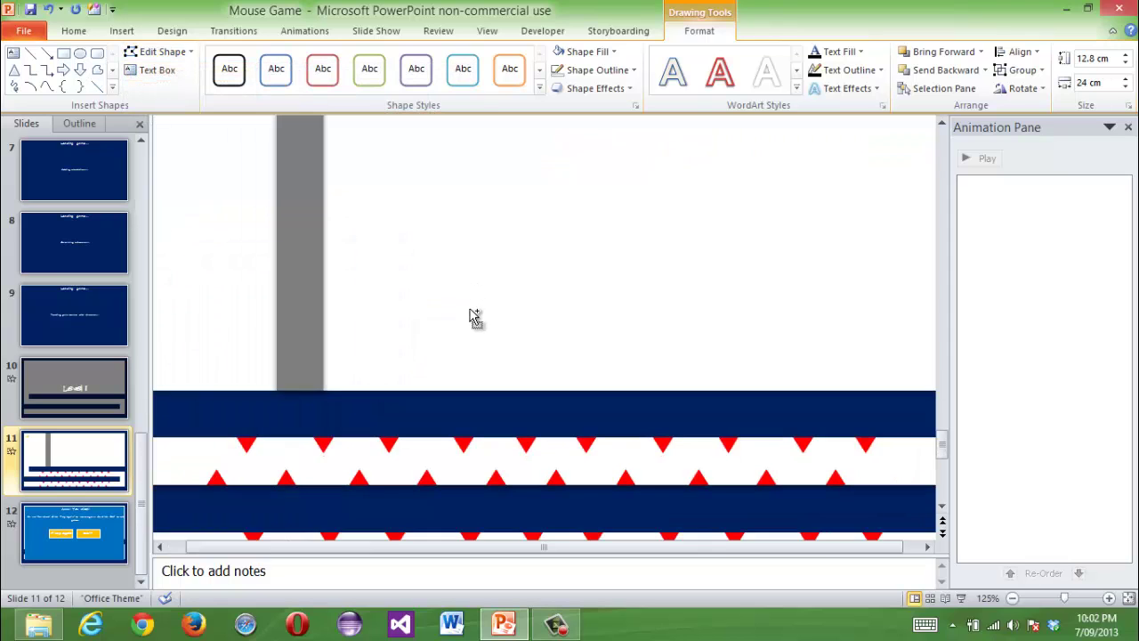
{"action": "key", "text": "Escape"}
{"action": "left_click", "coordinate": [285, 200]}
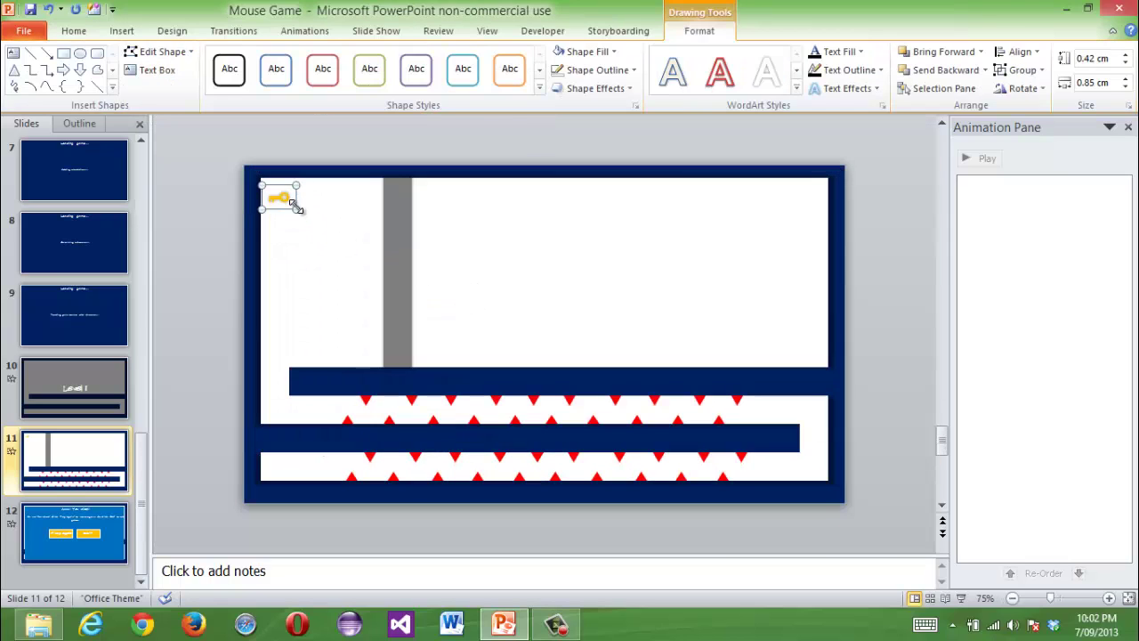
{"action": "left_click_drag", "start_coordinate": [293, 207], "coordinate": [305, 213]}
{"action": "key", "text": "Up"}
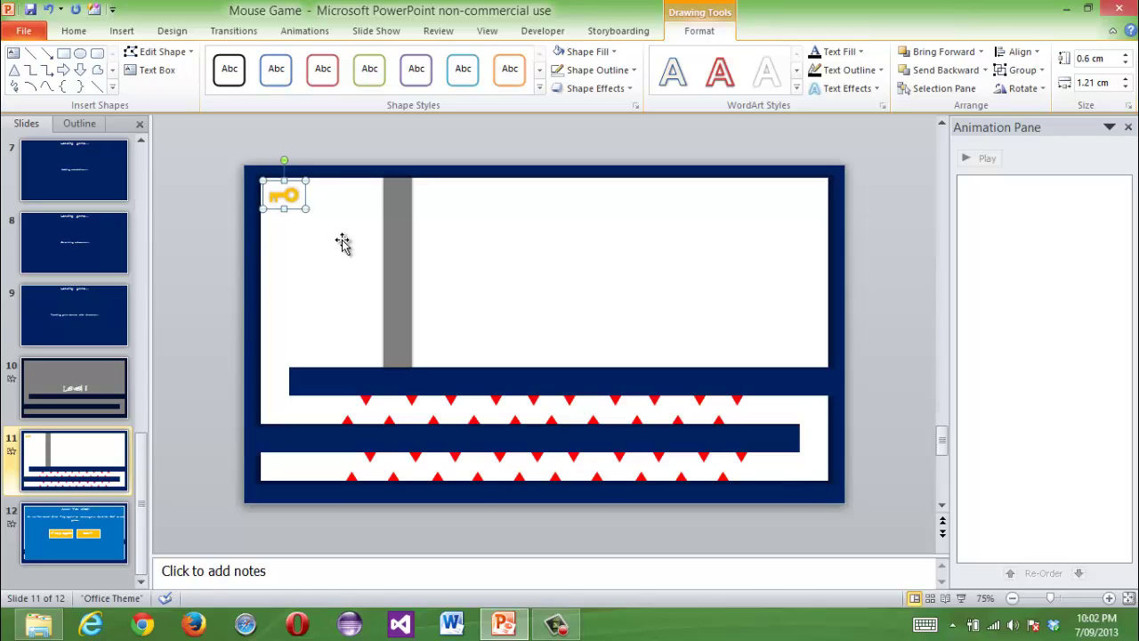
{"action": "left_click", "coordinate": [249, 256]}
- Delete the left, right and lower-right groups of red spikes from the maze corridors
{"action": "left_click", "coordinate": [216, 290]}
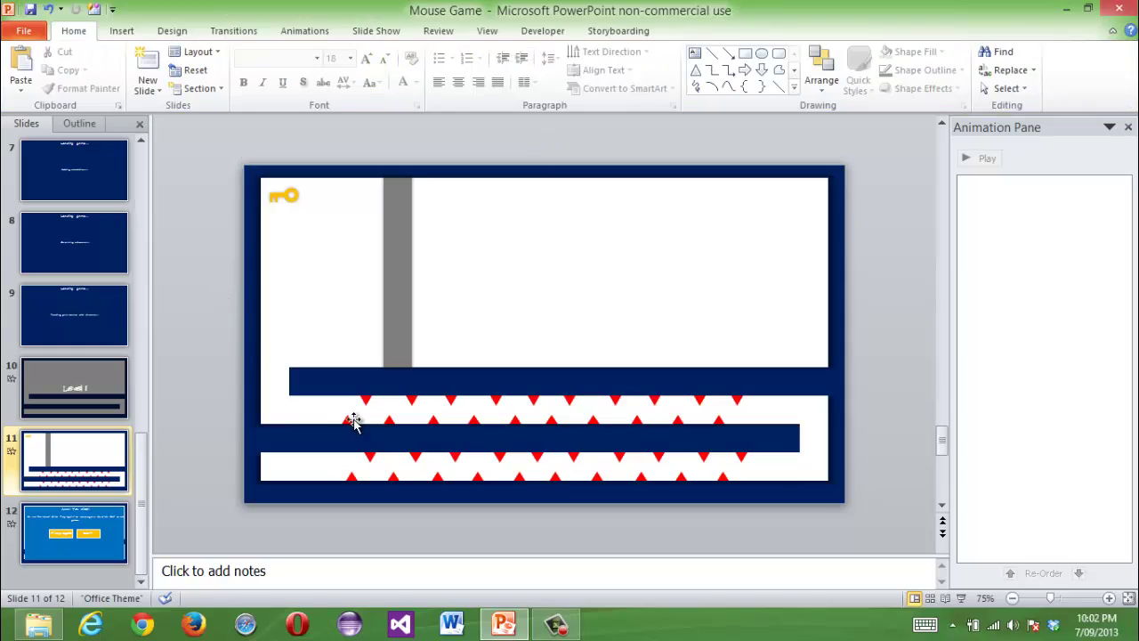
{"action": "mouse_move", "coordinate": [222, 436]}
{"action": "left_mouse_down"}
{"action": "mouse_move", "coordinate": [466, 407]}
{"action": "mouse_move", "coordinate": [461, 384]}
{"action": "mouse_move", "coordinate": [474, 374]}
{"action": "left_mouse_up"}
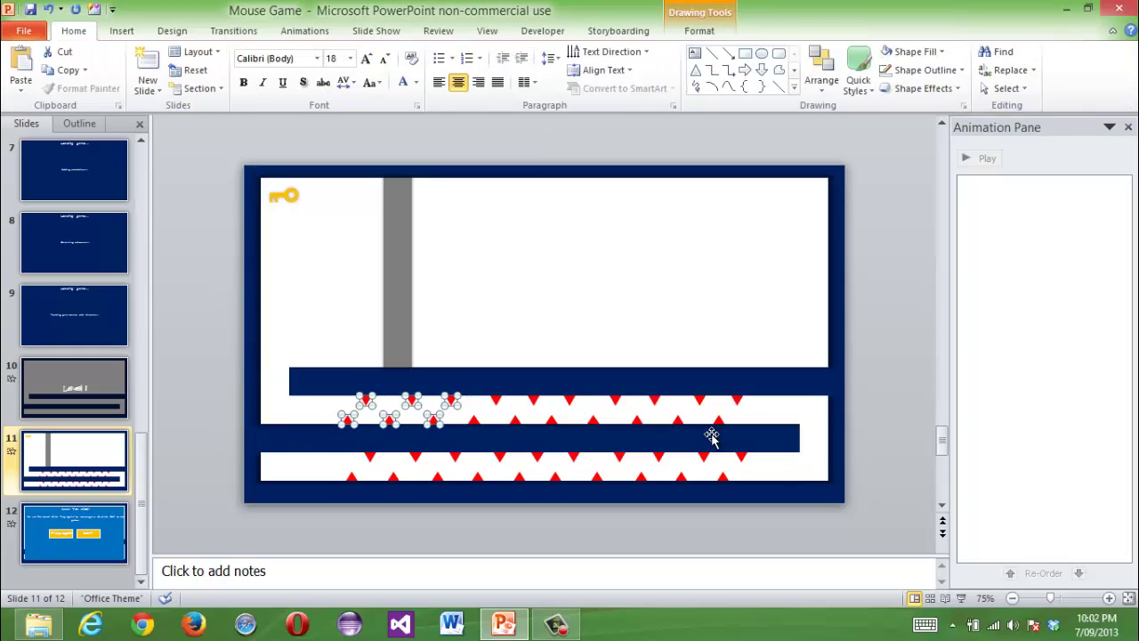
{"action": "key", "text": "Delete"}
{"action": "left_click_drag", "start_coordinate": [871, 442], "coordinate": [627, 361]}
{"action": "key", "text": "Delete"}
{"action": "left_click_drag", "start_coordinate": [838, 522], "coordinate": [489, 425]}
{"action": "key", "text": "Delete"}
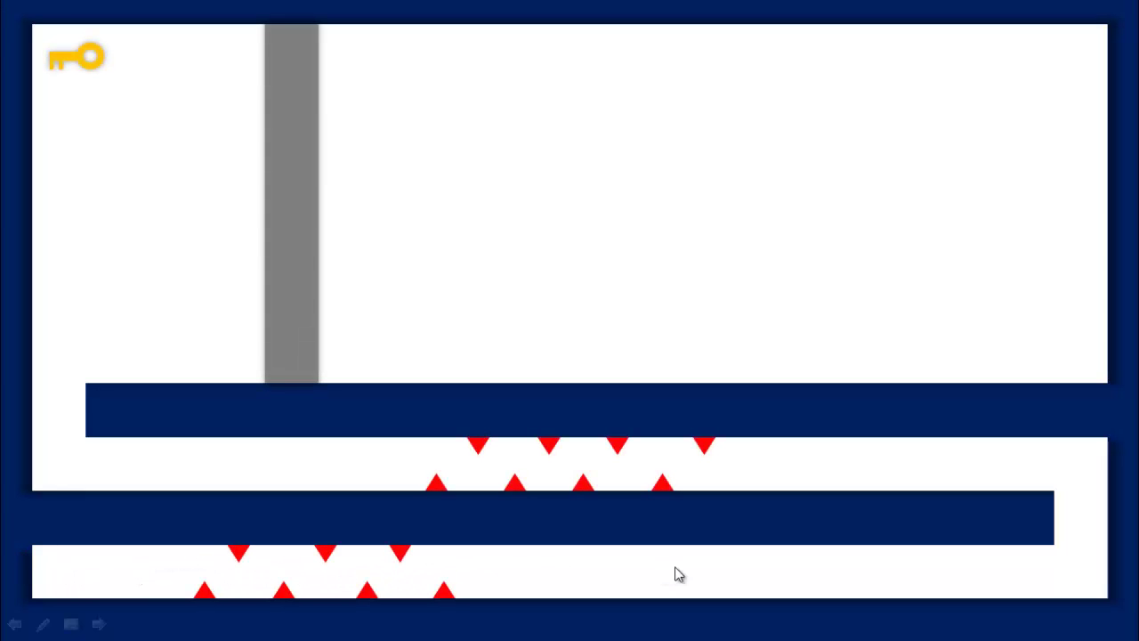
- Exit the show and set the navy maze border's Mouse Over action to None
{"action": "mouse_move", "coordinate": [1059, 544]}
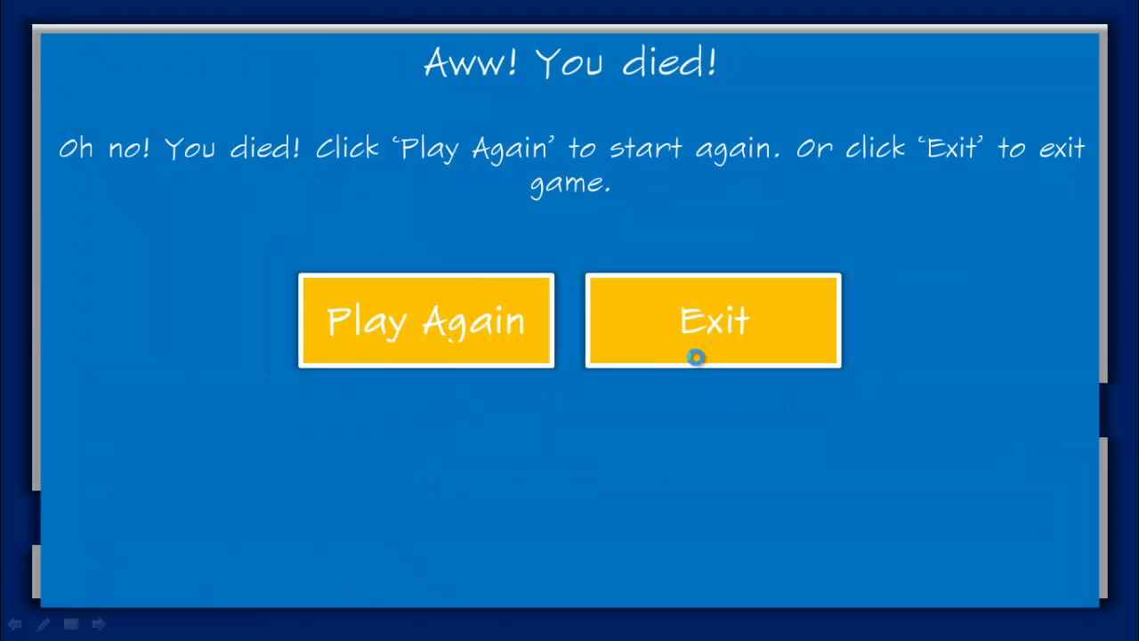
{"action": "left_click", "coordinate": [695, 357]}
{"action": "scroll", "coordinate": [188, 275], "scroll_direction": "up", "scroll_amount": 1}
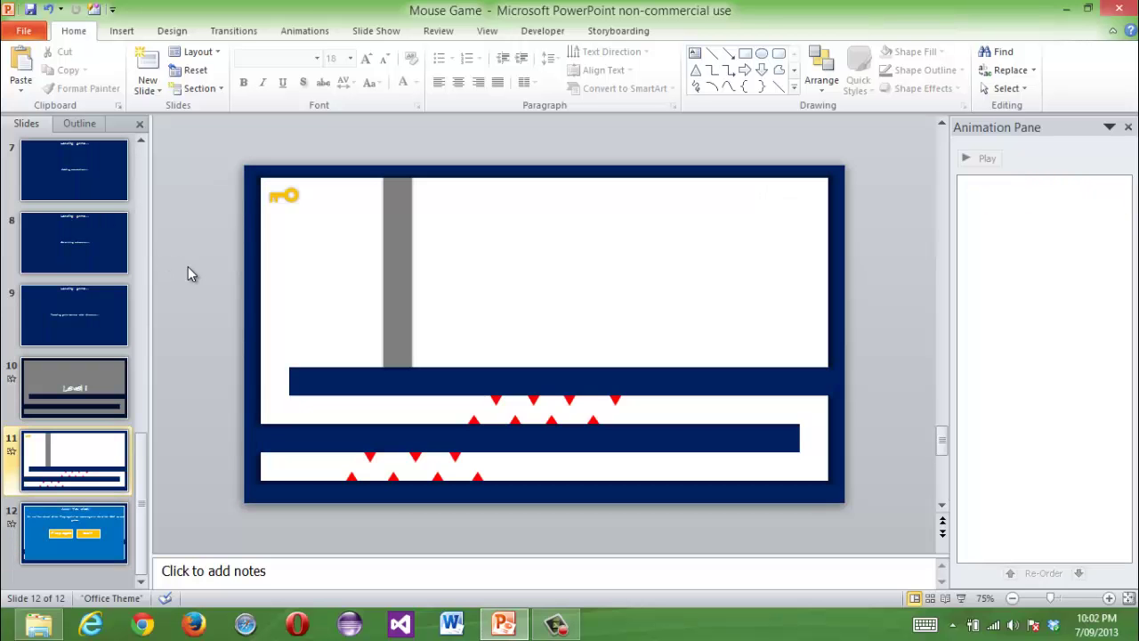
{"action": "left_click", "coordinate": [252, 279]}
{"action": "left_click", "coordinate": [121, 30]}
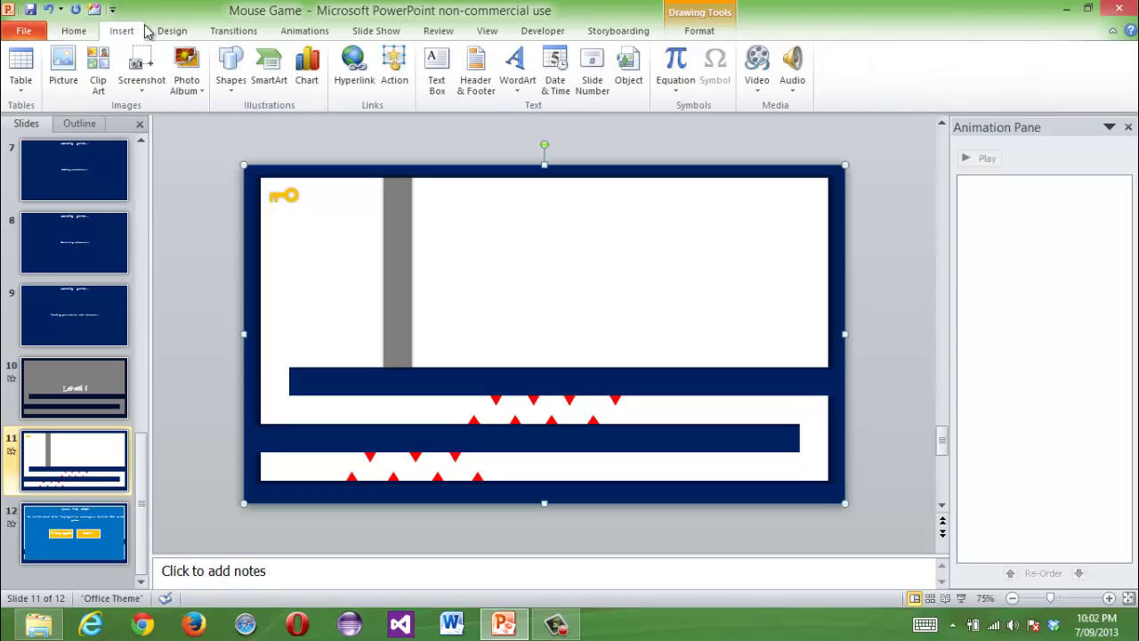
{"action": "left_click", "coordinate": [391, 66]}
{"action": "left_click", "coordinate": [519, 207]}
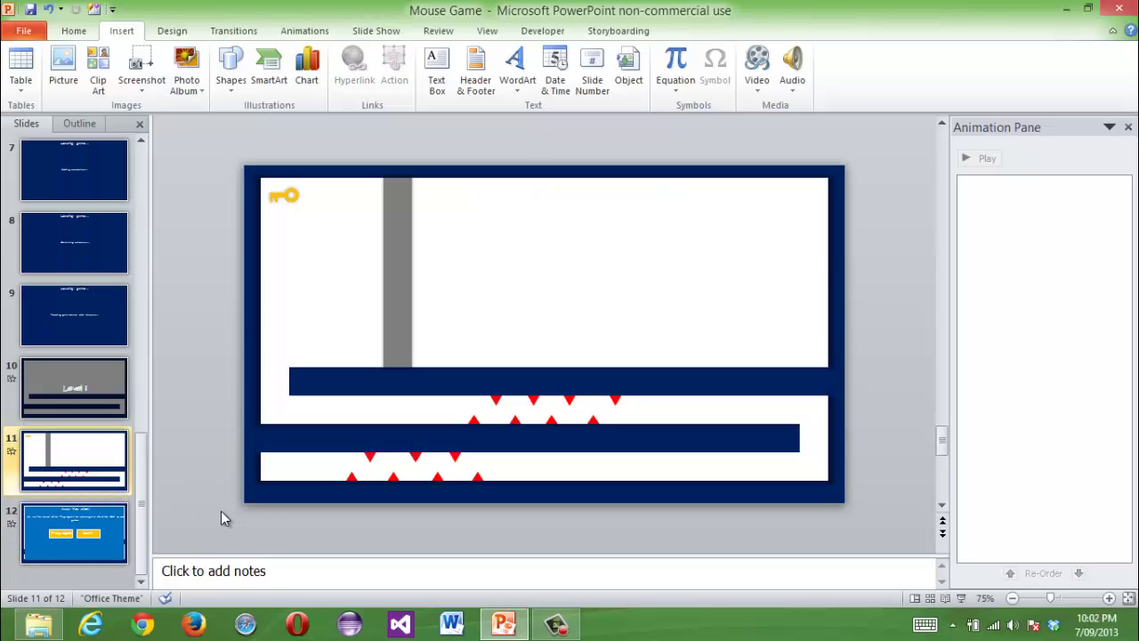
- Rerun the show from the maze slide, choose Play Again, then end it
{"action": "key", "text": "shift+F5"}
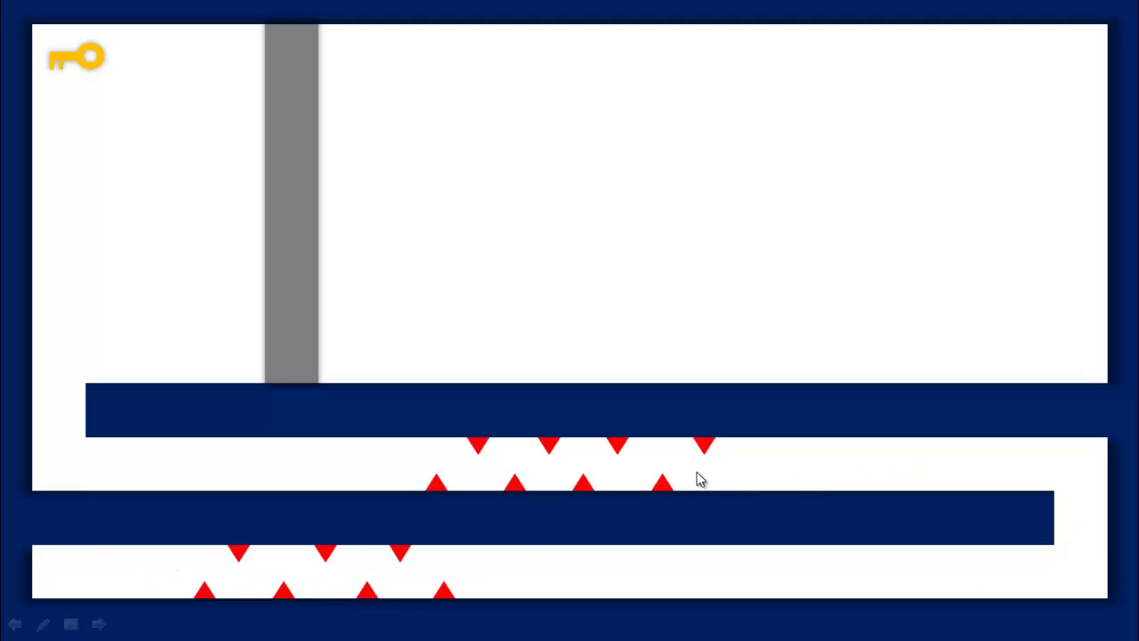
{"action": "mouse_move", "coordinate": [591, 465]}
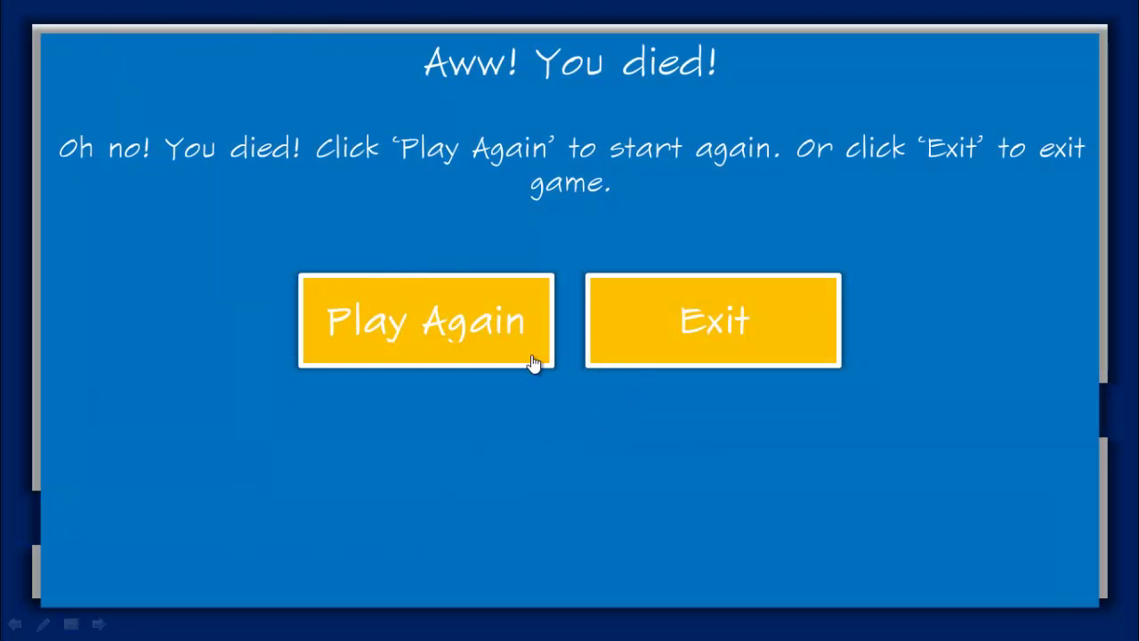
{"action": "left_click", "coordinate": [489, 355]}
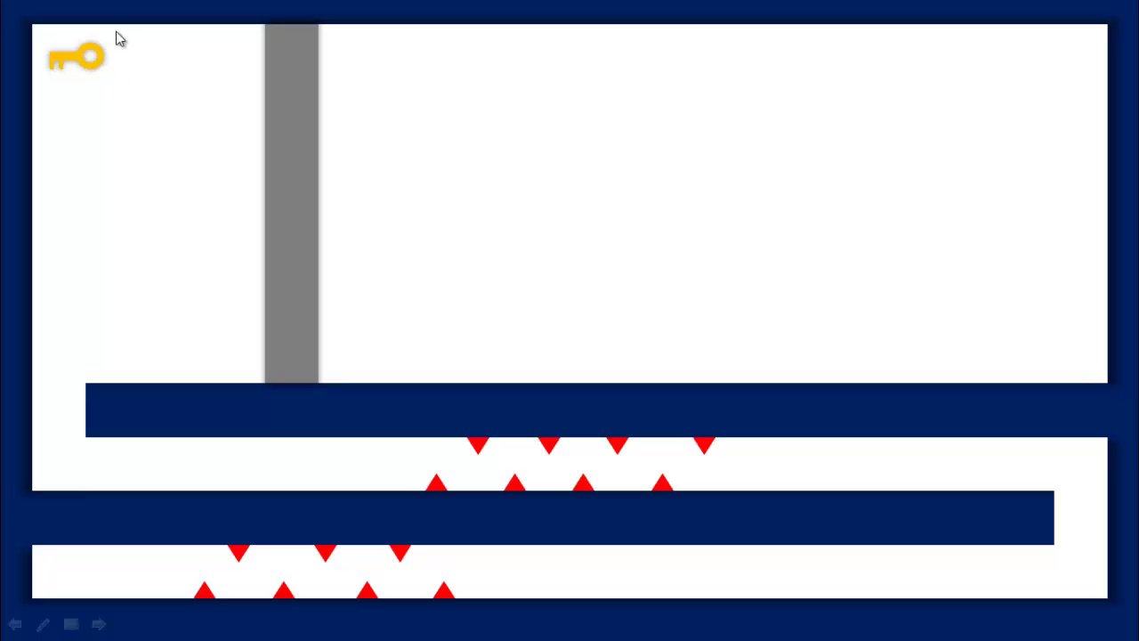
{"action": "key", "text": "Escape"}
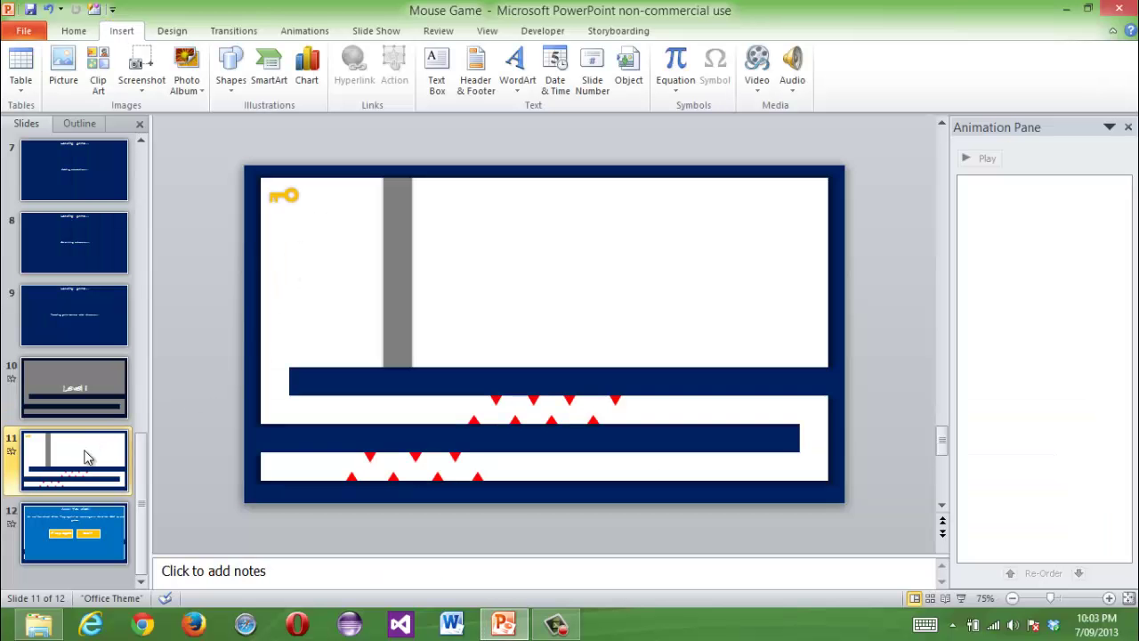
- Duplicate the maze slide and draw a rectangle over the key
{"action": "key", "text": "ctrl+d"}
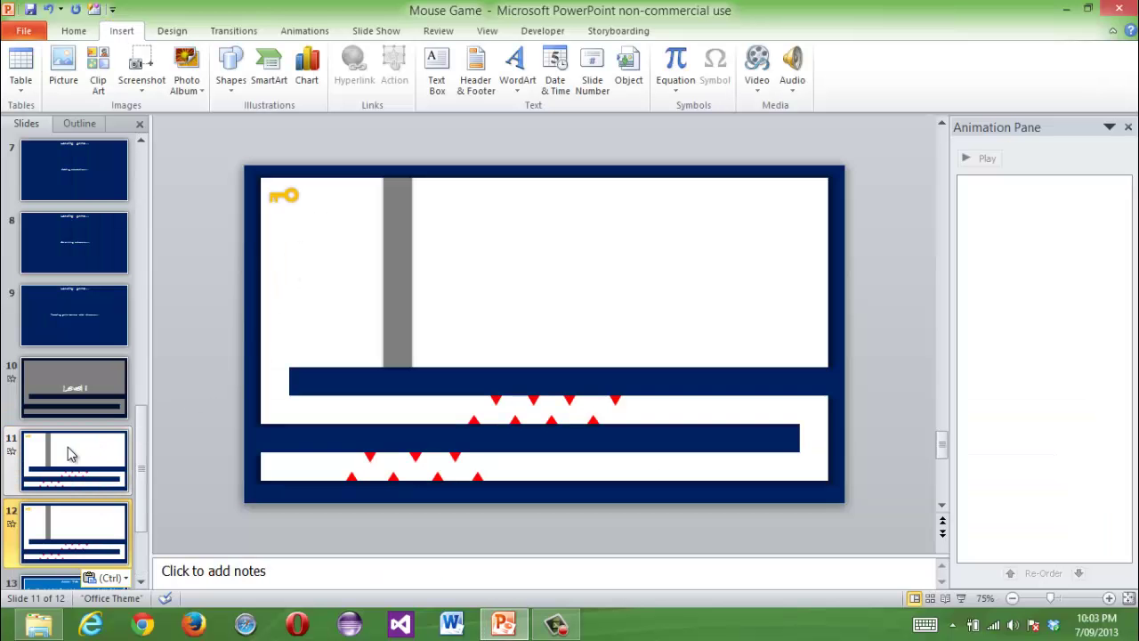
{"action": "left_click", "coordinate": [283, 198]}
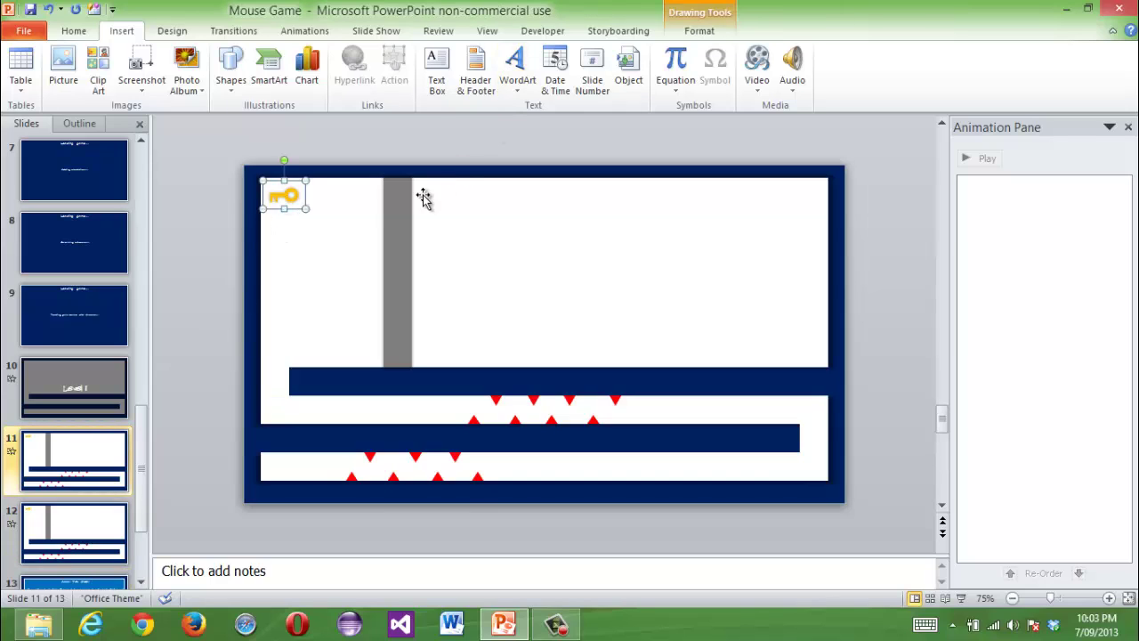
{"action": "scroll", "coordinate": [343, 241], "scroll_direction": "up", "scroll_amount": 10}
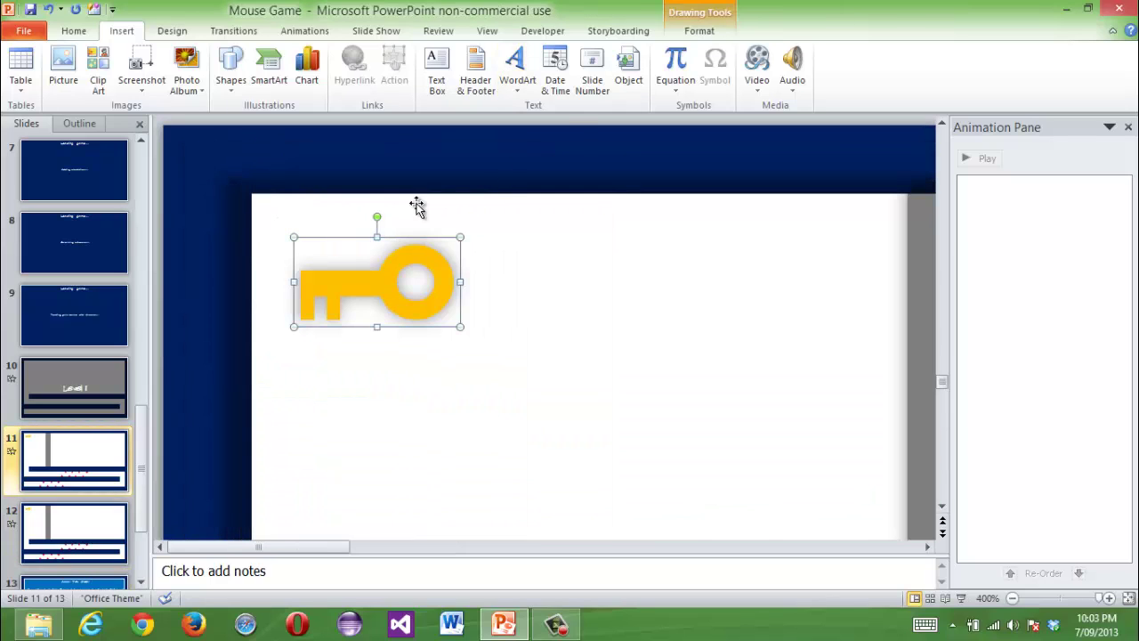
{"action": "left_click", "coordinate": [231, 71]}
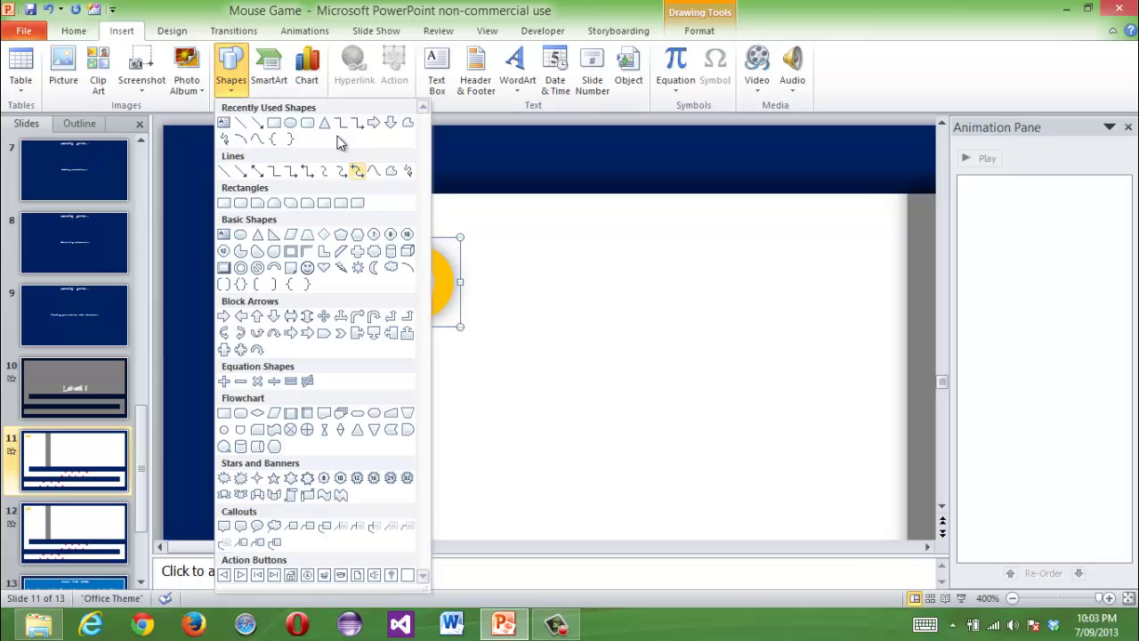
{"action": "left_click", "coordinate": [272, 124]}
{"action": "left_click_drag", "start_coordinate": [274, 217], "coordinate": [480, 346]}
- Make the rectangle transparent with no fill and move it aside
{"action": "scroll", "coordinate": [614, 35], "scroll_direction": "up", "scroll_amount": 1}
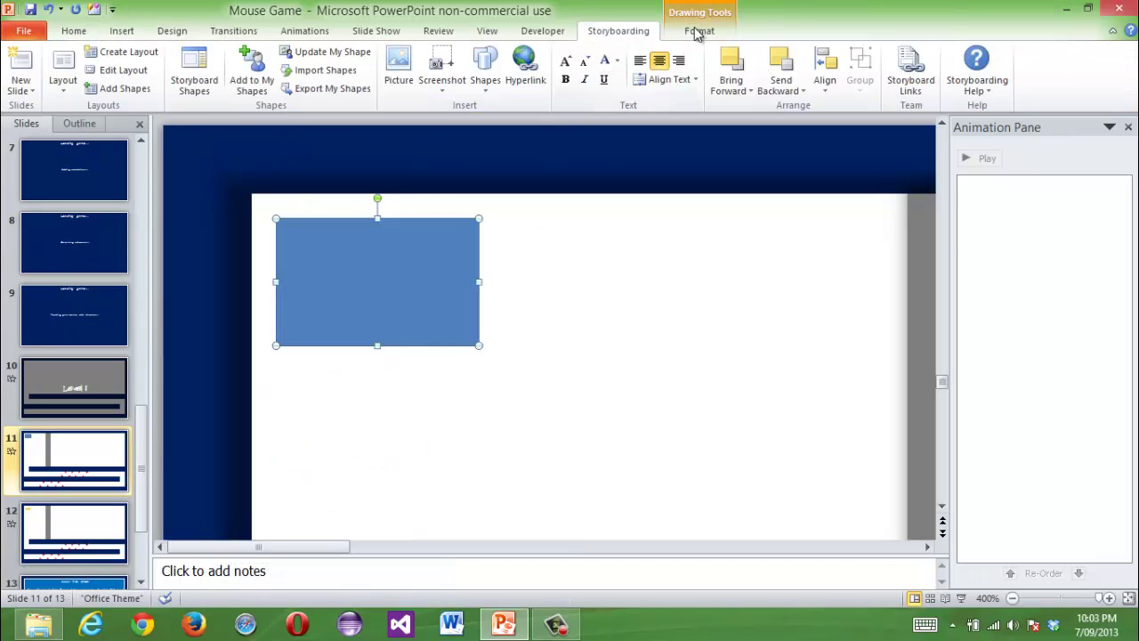
{"action": "scroll", "coordinate": [606, 45], "scroll_direction": "down", "scroll_amount": 1}
{"action": "left_click", "coordinate": [612, 51]}
{"action": "left_click", "coordinate": [590, 187]}
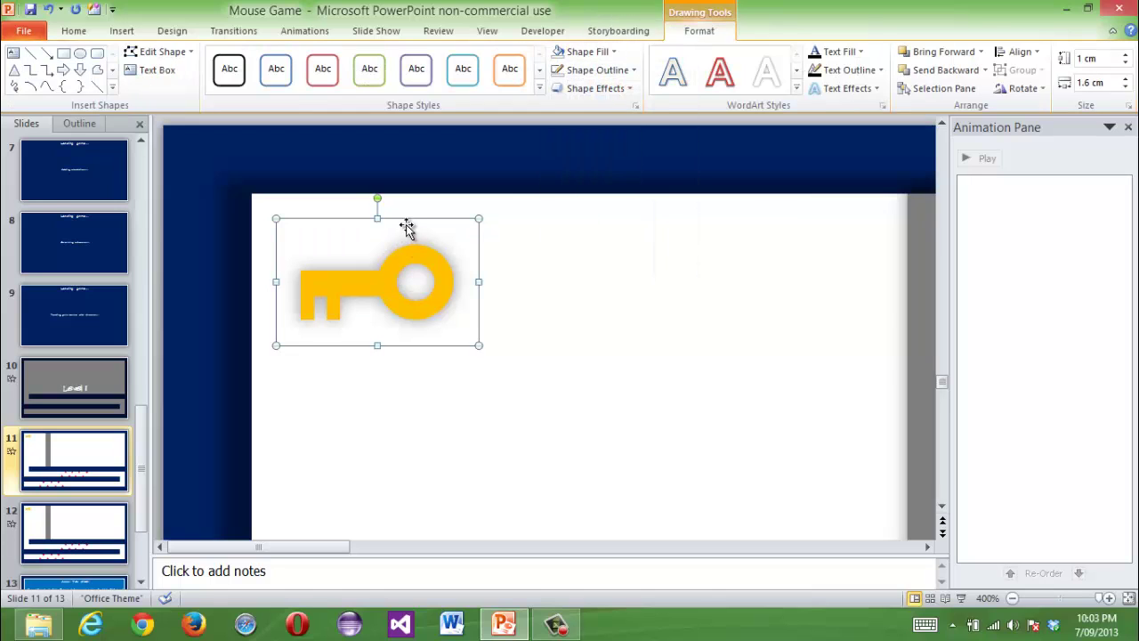
{"action": "left_click_drag", "start_coordinate": [452, 230], "coordinate": [651, 356]}
- Put the transparent rectangle back over the key
{"action": "left_click", "coordinate": [422, 267]}
{"action": "left_click", "coordinate": [421, 254]}
{"action": "right_click", "coordinate": [406, 253]}
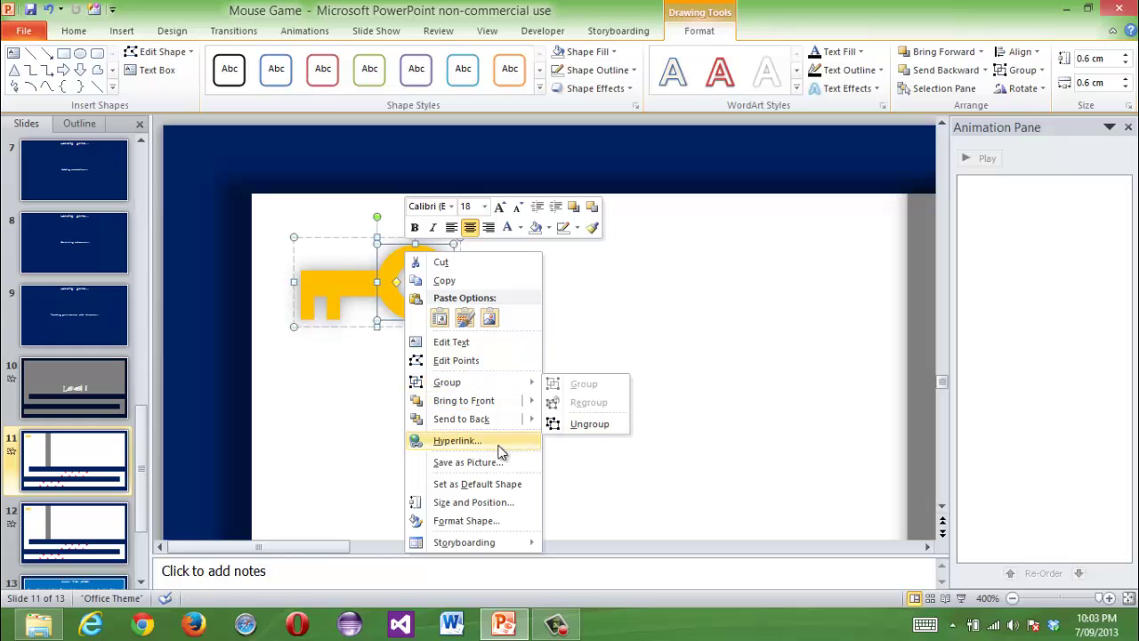
{"action": "key", "text": "Escape"}
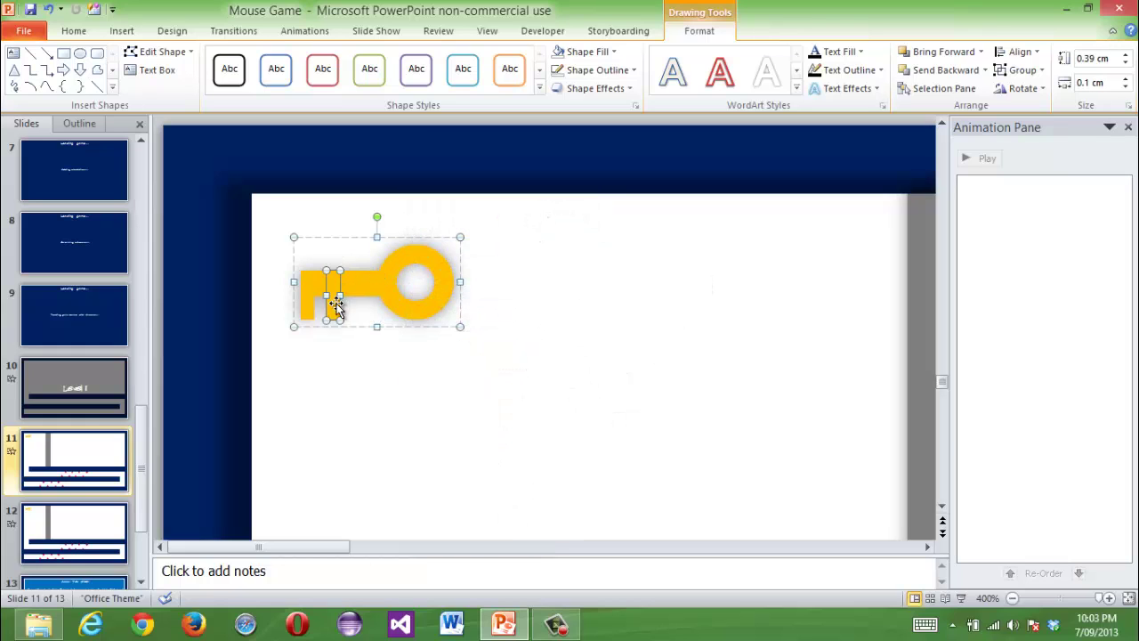
{"action": "left_click", "coordinate": [307, 298]}
{"action": "left_click", "coordinate": [516, 325]}
{"action": "left_click", "coordinate": [522, 379]}
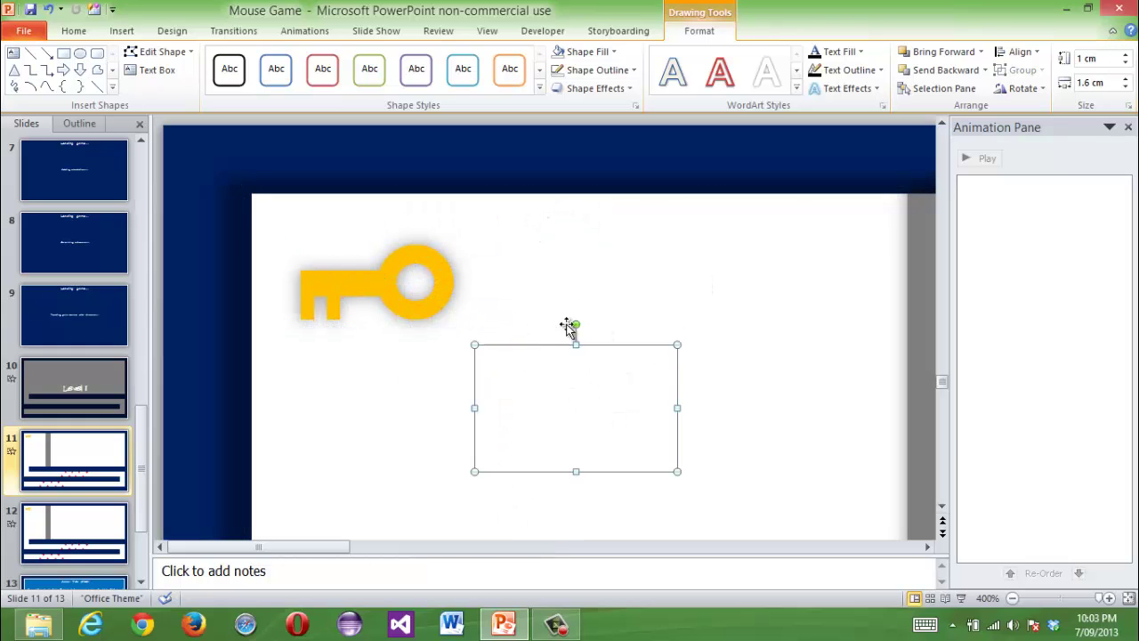
{"action": "key", "text": "Tab"}
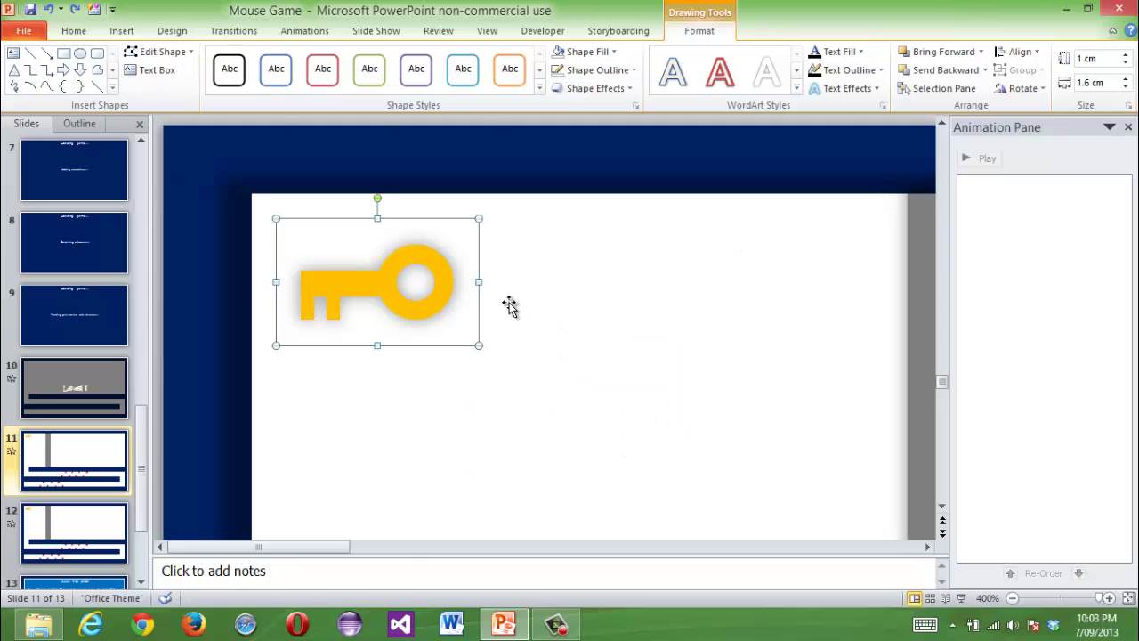
- Hyperlink the covering rectangle to Slide 12
{"action": "right_click", "coordinate": [479, 280]}
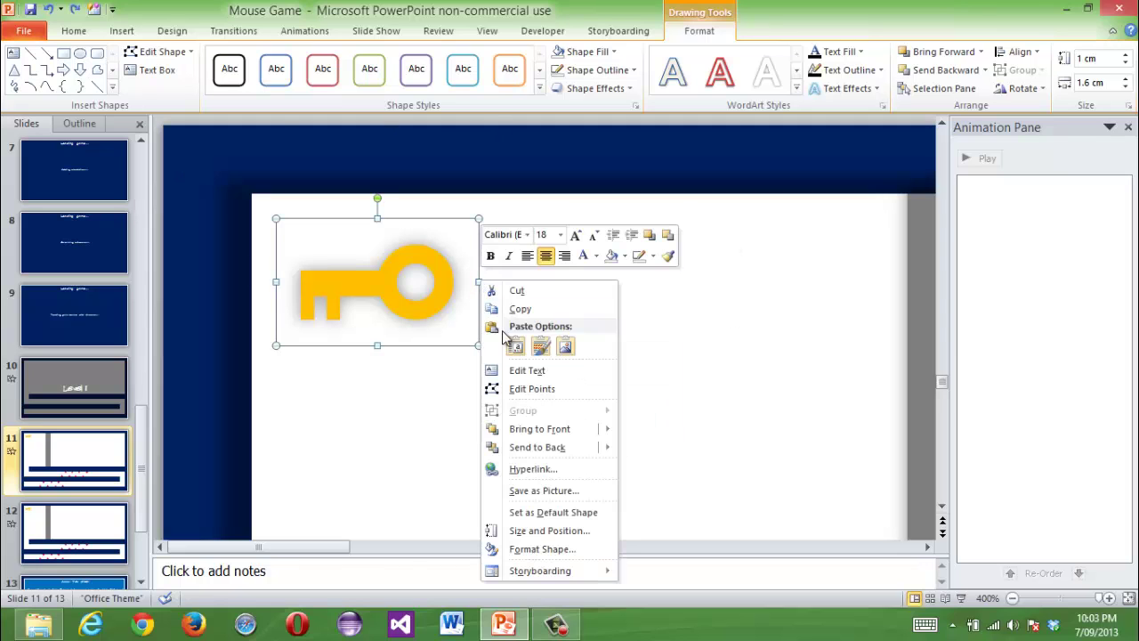
{"action": "left_click", "coordinate": [549, 472]}
{"action": "scroll", "coordinate": [528, 372], "scroll_direction": "down", "scroll_amount": 1}
{"action": "left_click", "coordinate": [509, 348]}
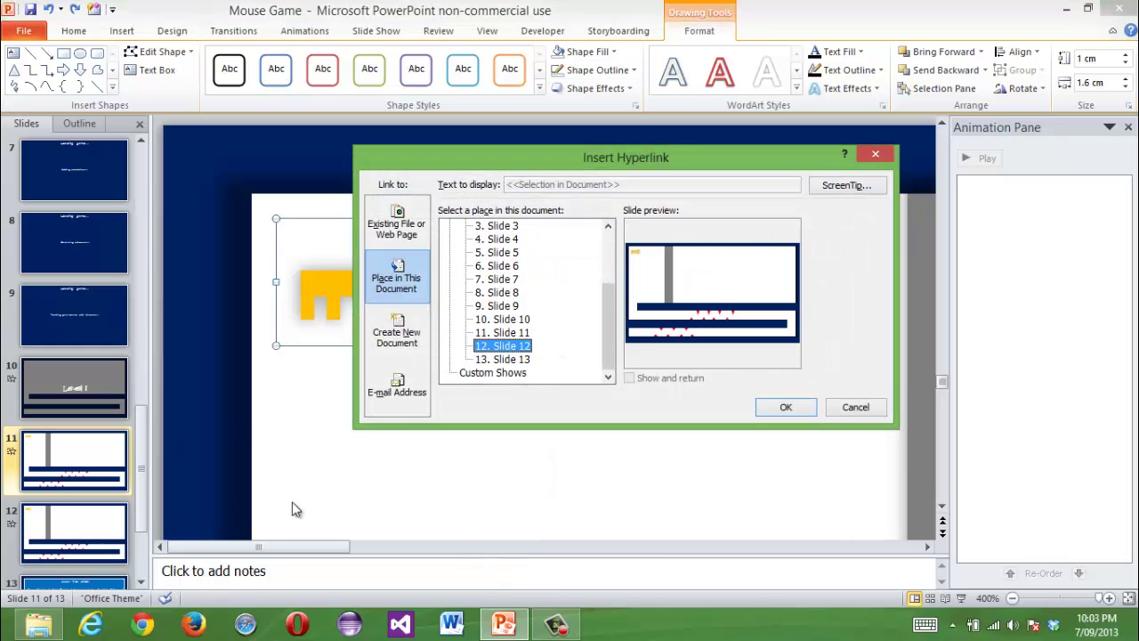
{"action": "left_click", "coordinate": [775, 407]}
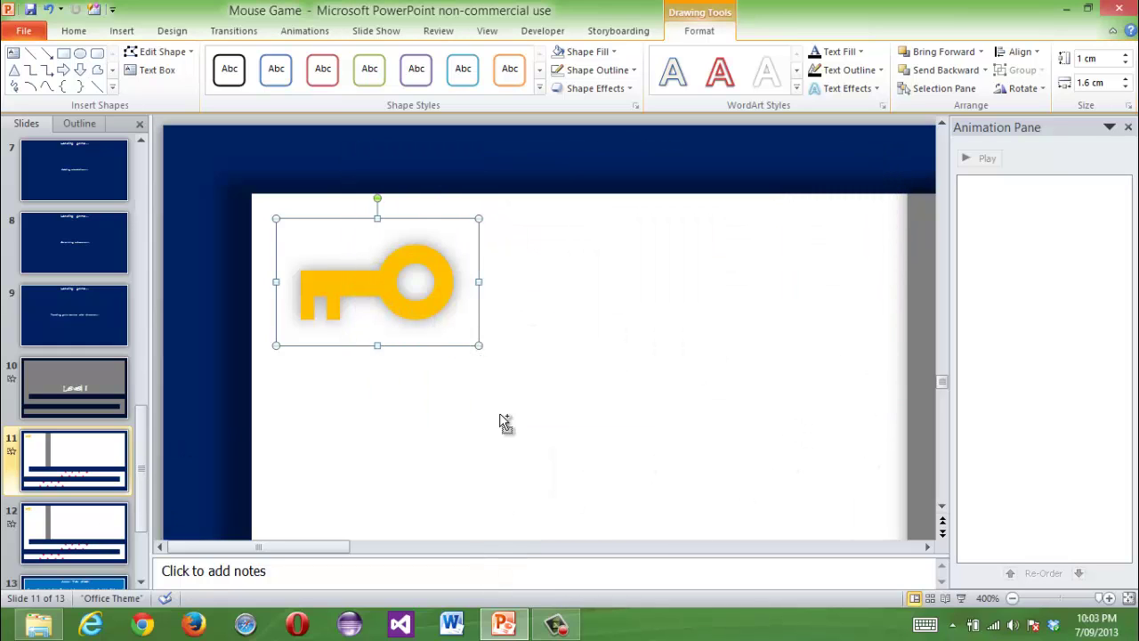
- Give the key on slide 12 a Grow/Shrink emphasis animation
{"action": "scroll", "coordinate": [526, 397], "scroll_direction": "down", "scroll_amount": 15}
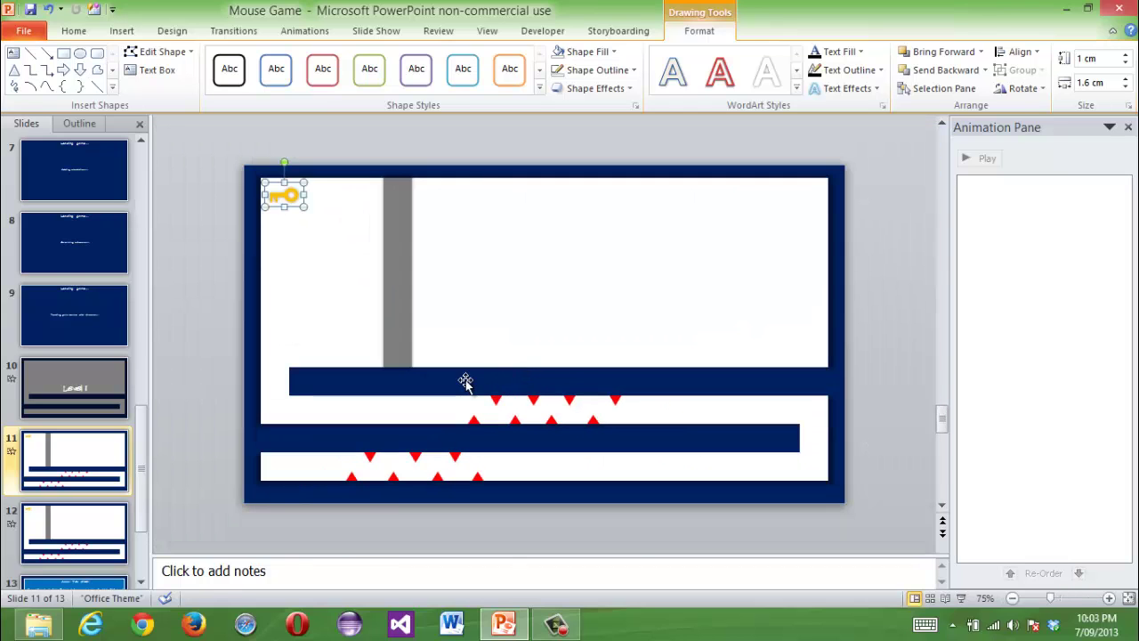
{"action": "key", "text": "Escape"}
{"action": "double_click", "coordinate": [277, 201]}
{"action": "left_click", "coordinate": [233, 30]}
{"action": "left_click", "coordinate": [305, 30]}
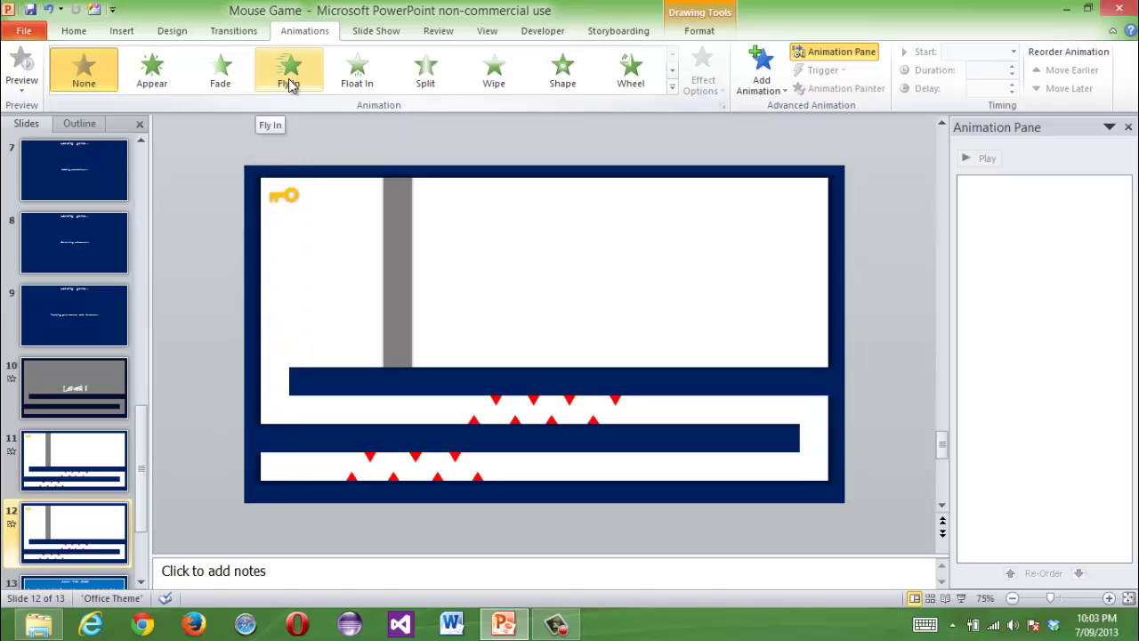
{"action": "left_click", "coordinate": [672, 89]}
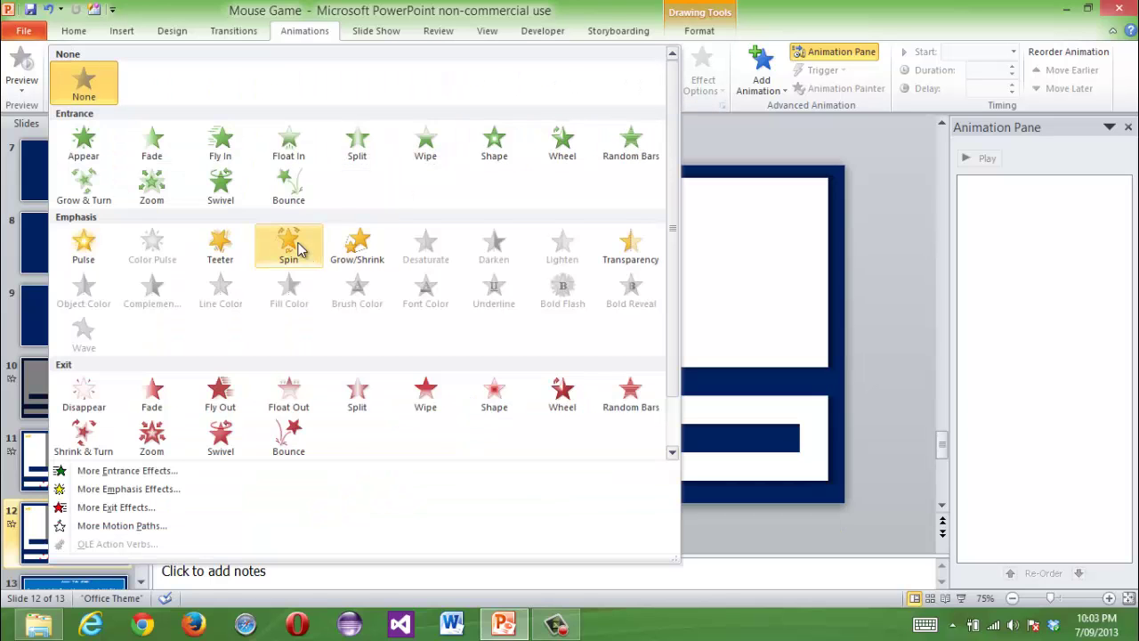
{"action": "left_click", "coordinate": [341, 249]}
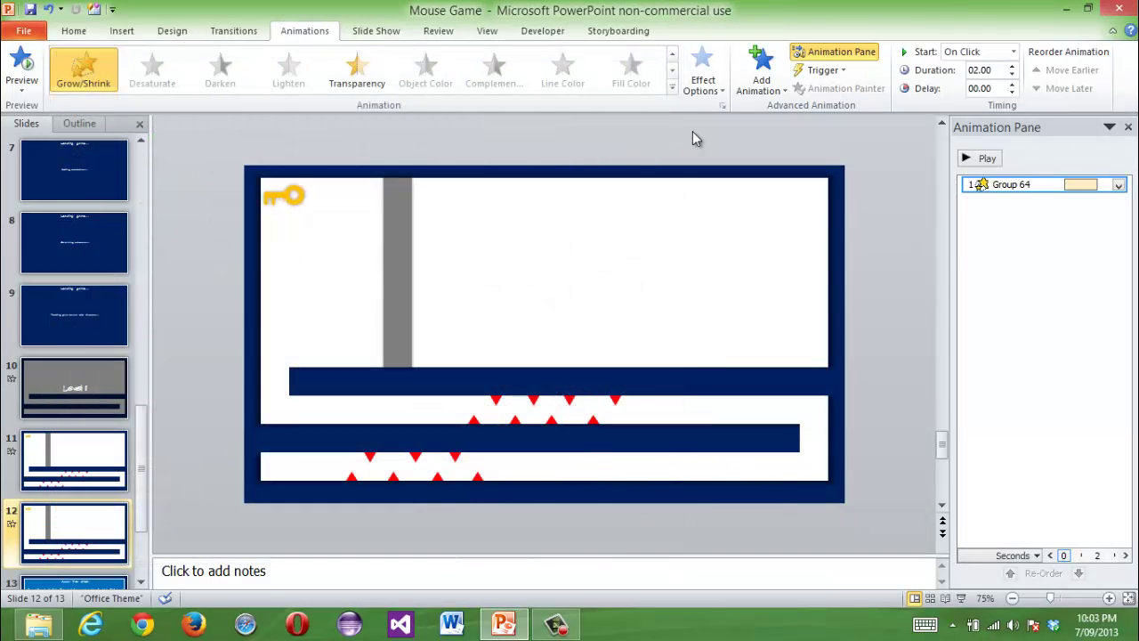
- Add a Fade animation starting With Previous and set both animations' durations
{"action": "left_click", "coordinate": [761, 79]}
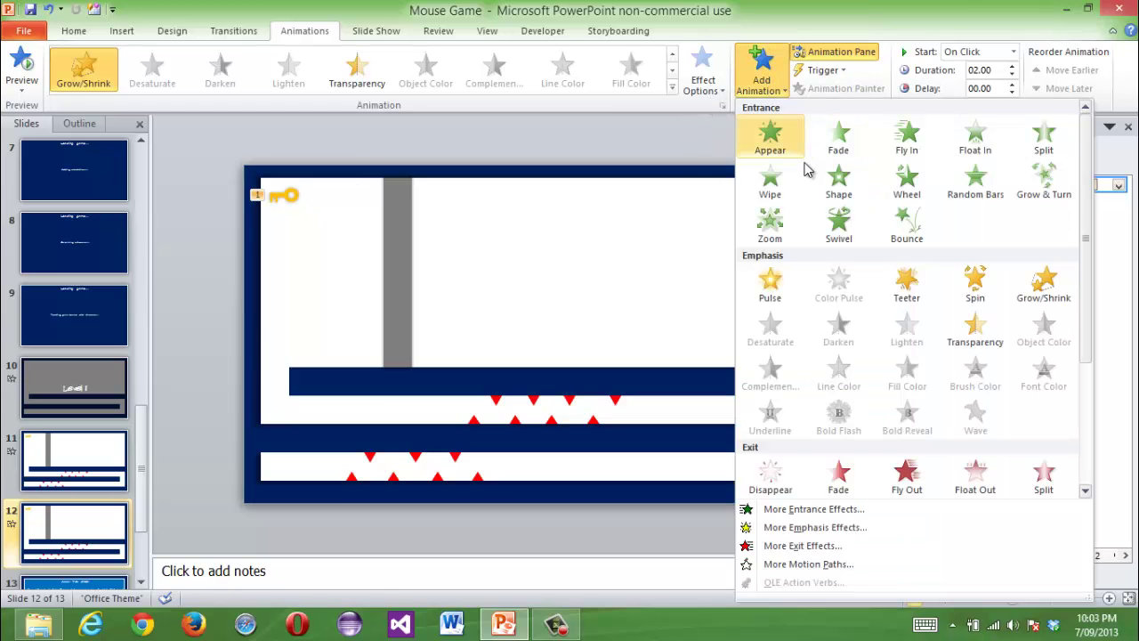
{"action": "left_click", "coordinate": [837, 141]}
{"action": "right_click", "coordinate": [978, 204]}
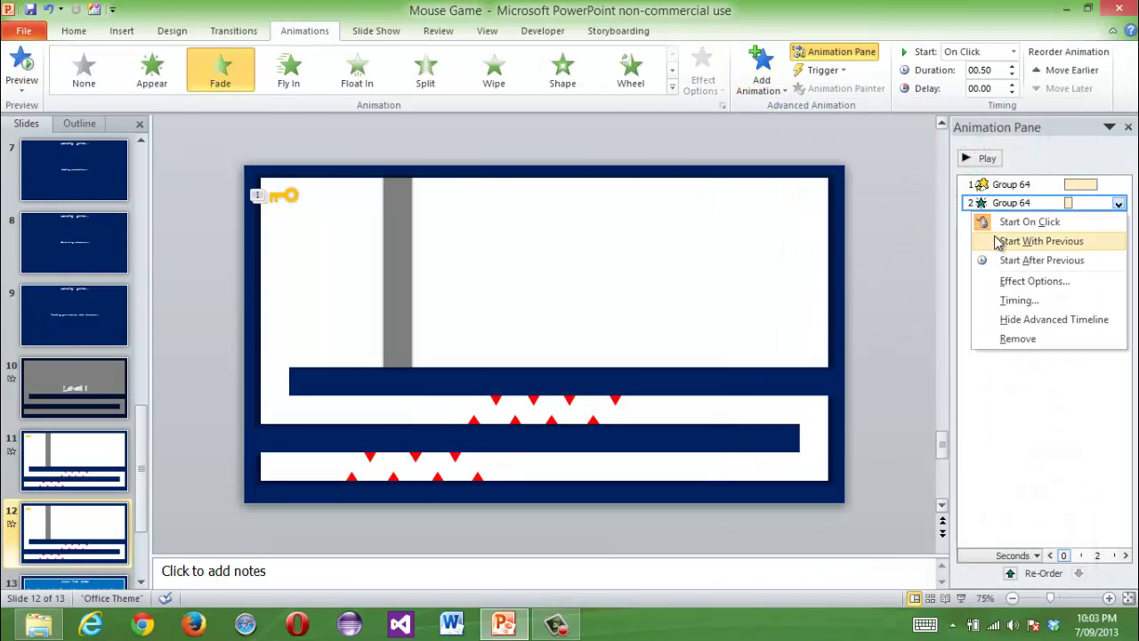
{"action": "left_click", "coordinate": [1001, 244]}
{"action": "left_click", "coordinate": [995, 188]}
{"action": "left_click", "coordinate": [995, 202], "text": "ctrl"}
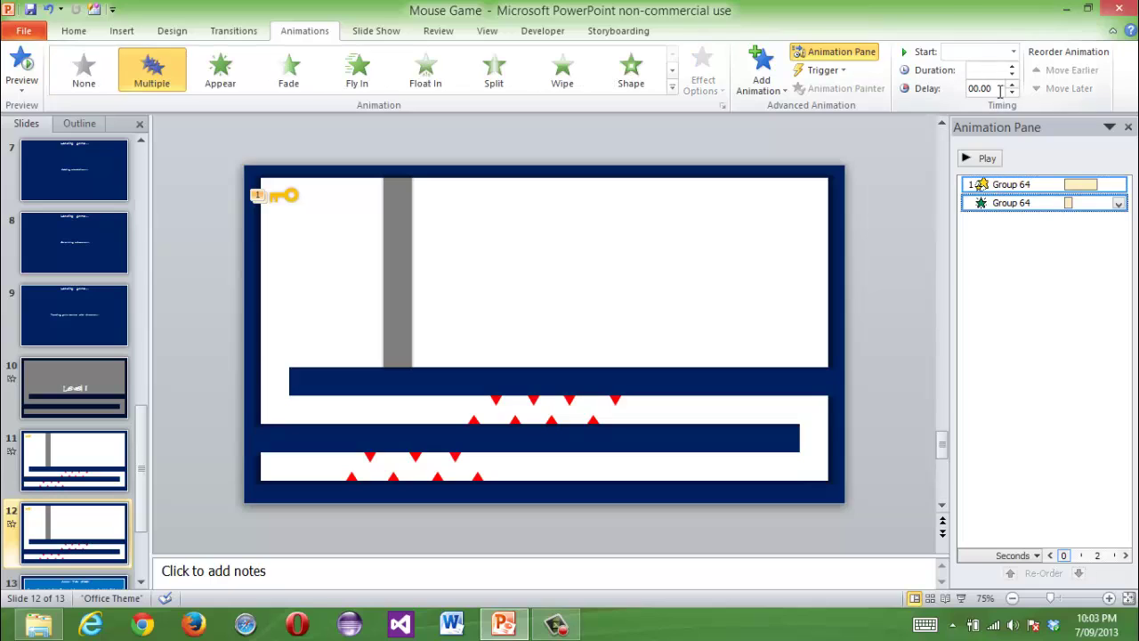
{"action": "left_click", "coordinate": [986, 69]}
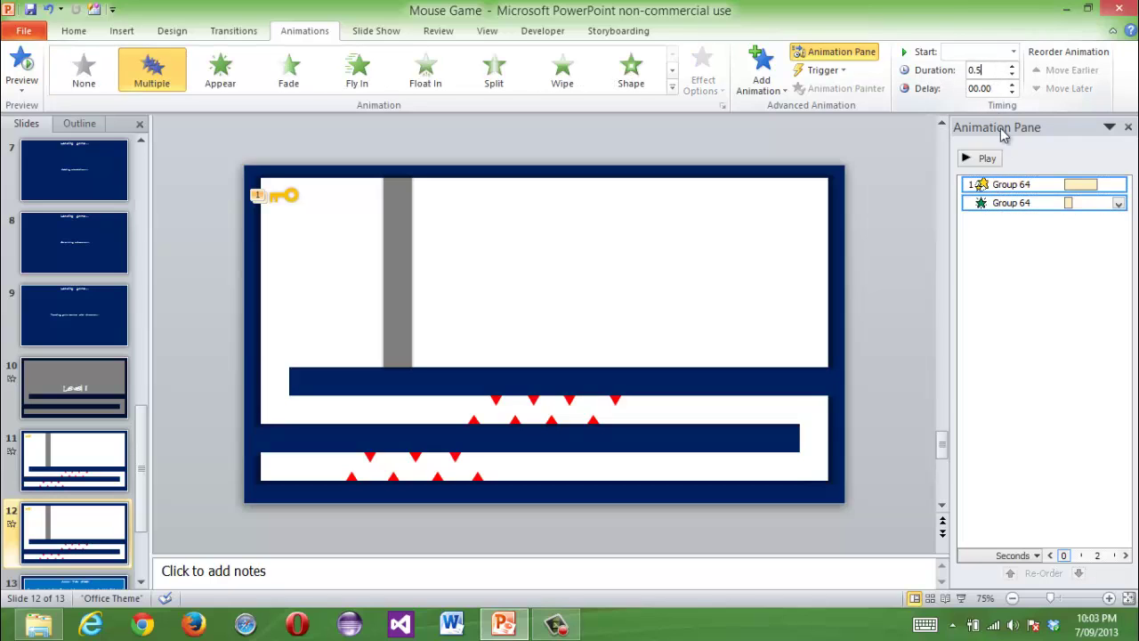
{"action": "left_click", "coordinate": [985, 160]}
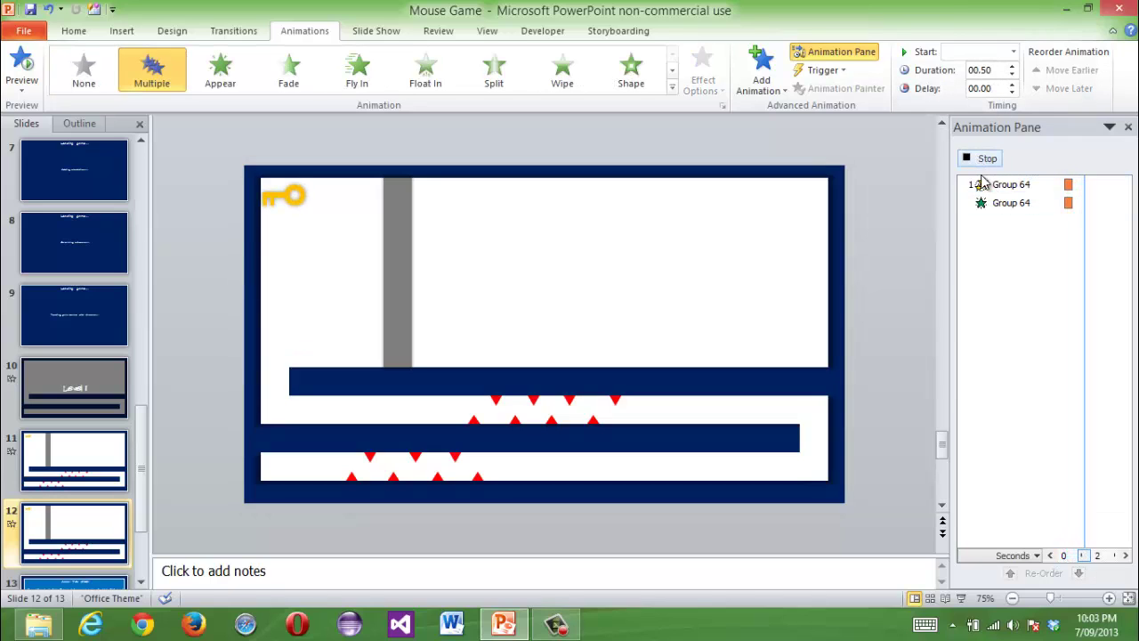
- Replace the Fade entrance with a Fade exit, With Previous; set Grow/Shrink to After Previous
{"action": "left_click", "coordinate": [761, 80]}
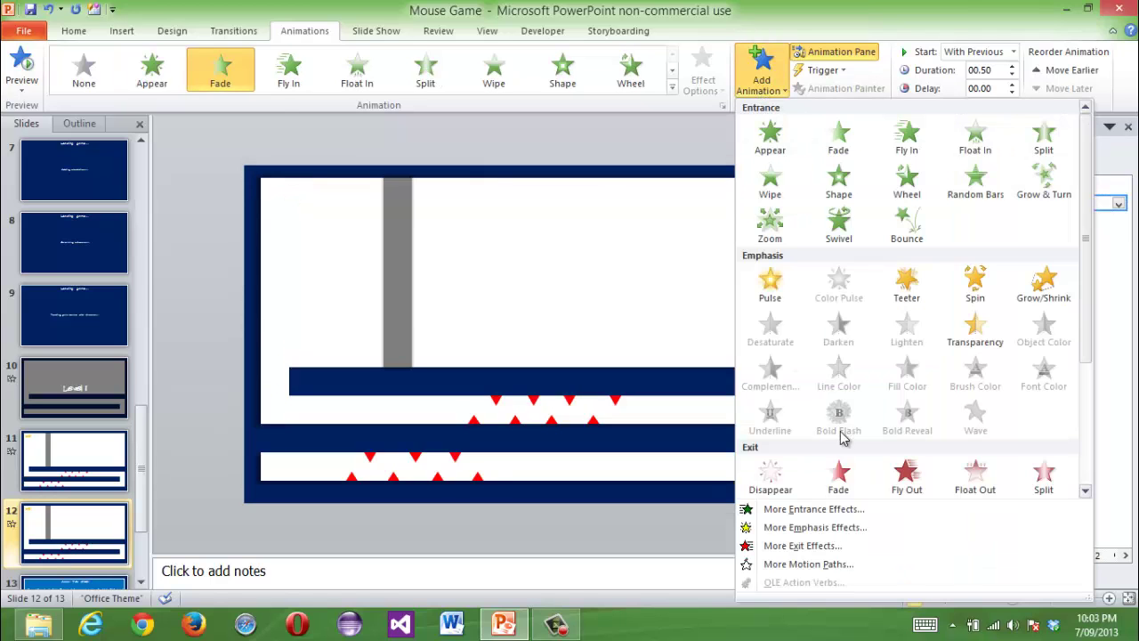
{"action": "left_click", "coordinate": [838, 476]}
{"action": "left_click", "coordinate": [1006, 203]}
{"action": "key", "text": "Delete"}
{"action": "right_click", "coordinate": [1004, 205]}
{"action": "left_click", "coordinate": [1014, 257]}
{"action": "left_click", "coordinate": [1005, 185]}
{"action": "right_click", "coordinate": [1006, 184]}
{"action": "left_click", "coordinate": [1009, 255]}
{"action": "left_click", "coordinate": [973, 158]}
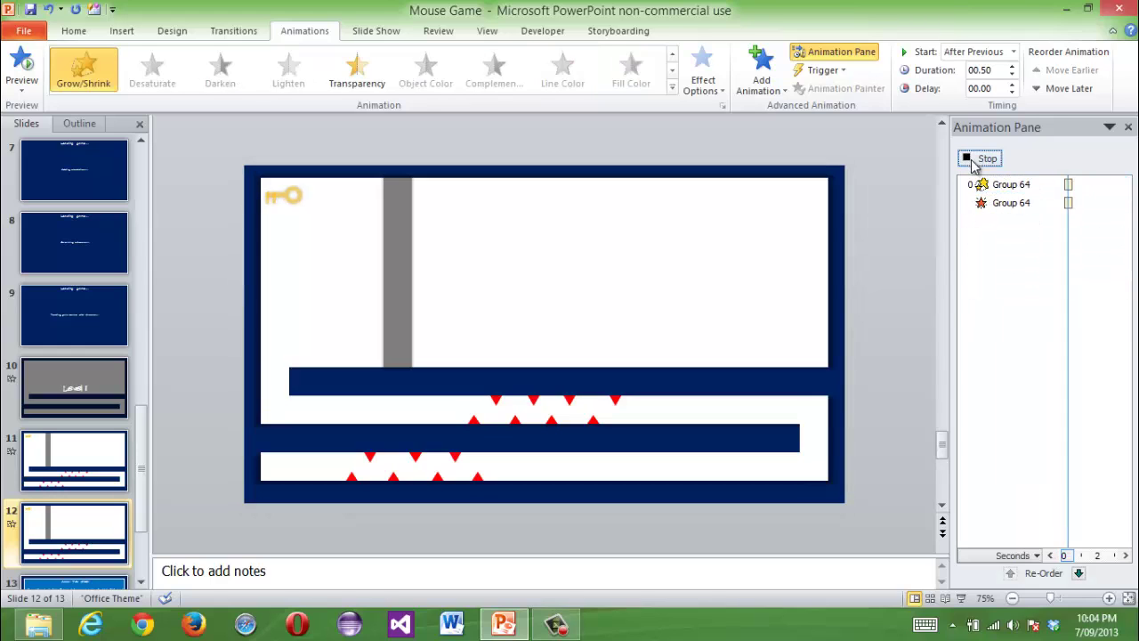
- Set both key effects to 0.25 seconds and preview the animations
{"action": "left_click", "coordinate": [995, 203]}
{"action": "left_click", "coordinate": [1016, 184], "text": "ctrl"}
{"action": "left_click", "coordinate": [982, 70]}
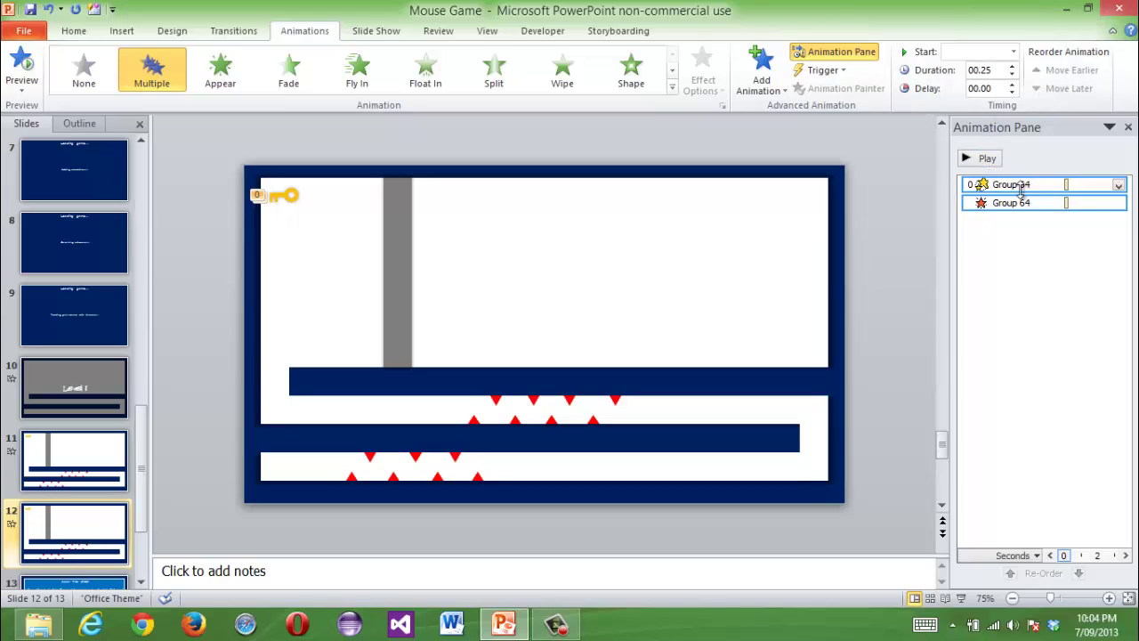
{"action": "left_click", "coordinate": [979, 159]}
{"action": "left_click", "coordinate": [979, 159]}
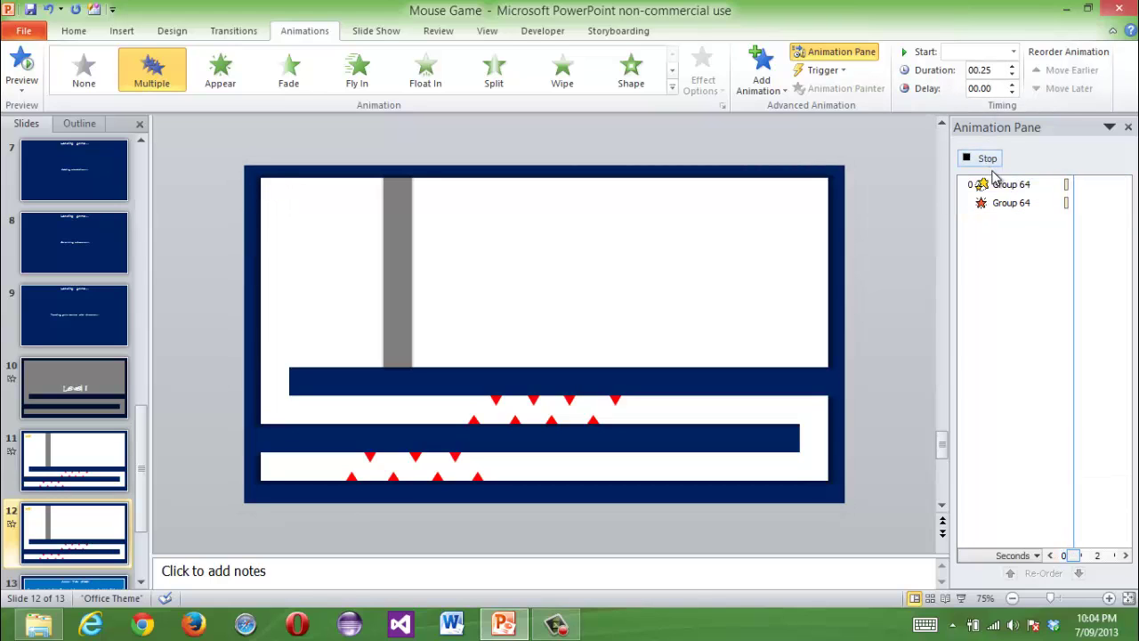
- Set Grow/Shrink to After Previous with a Huge size, then preview
{"action": "left_click", "coordinate": [997, 185]}
{"action": "right_click", "coordinate": [997, 186]}
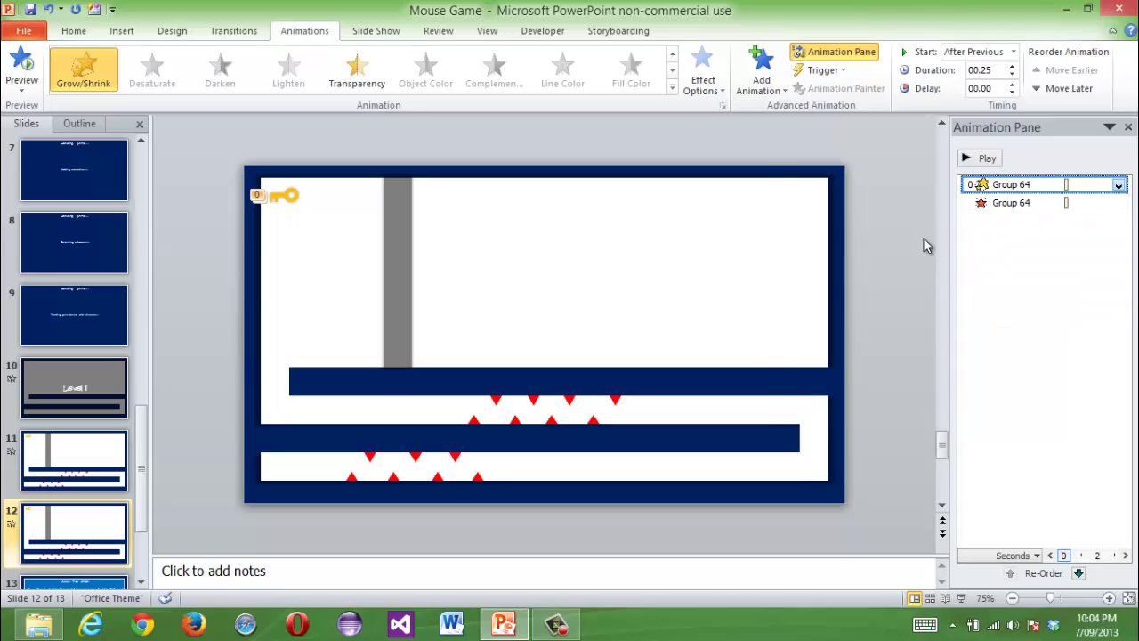
{"action": "left_click", "coordinate": [997, 241]}
{"action": "left_click", "coordinate": [723, 105]}
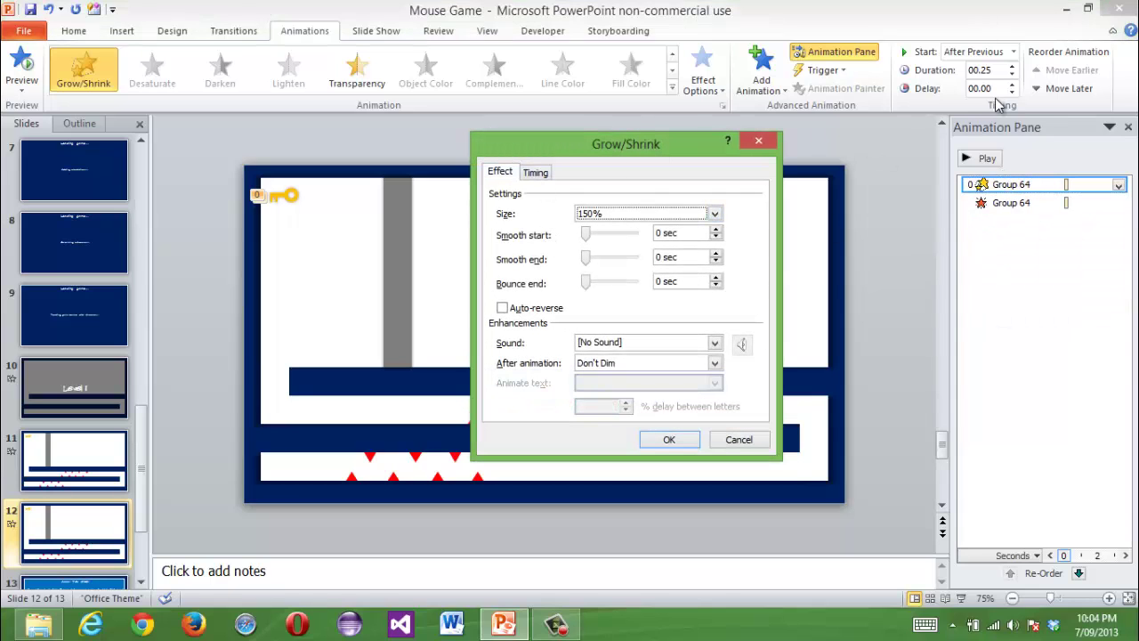
{"action": "key", "text": "Escape"}
{"action": "left_click", "coordinate": [703, 82]}
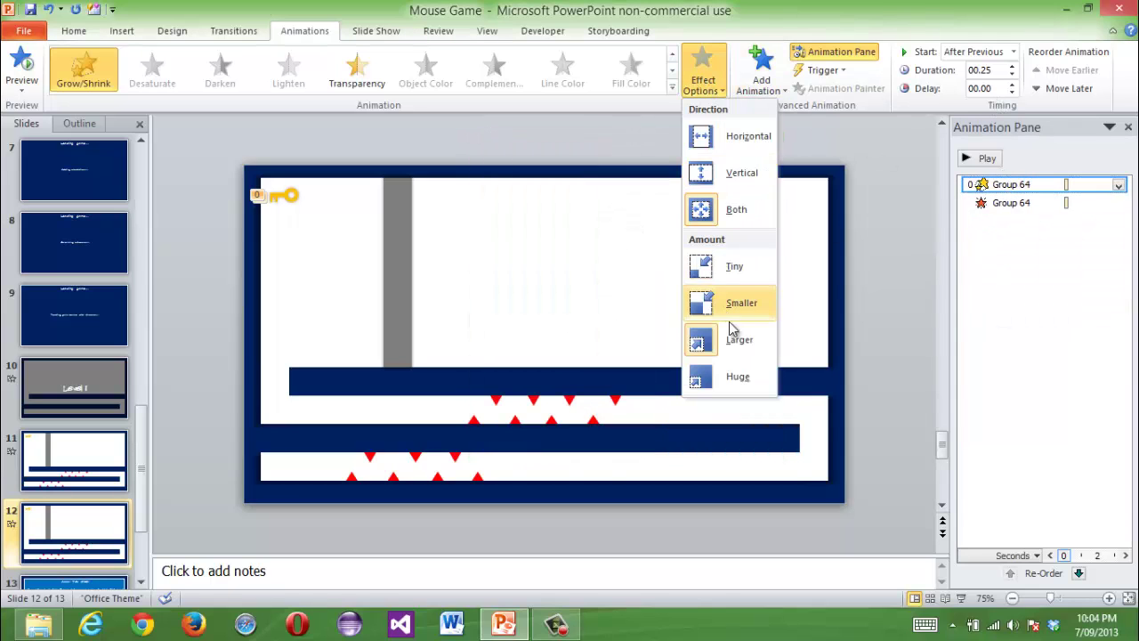
{"action": "left_click", "coordinate": [738, 376]}
{"action": "left_click", "coordinate": [976, 157]}
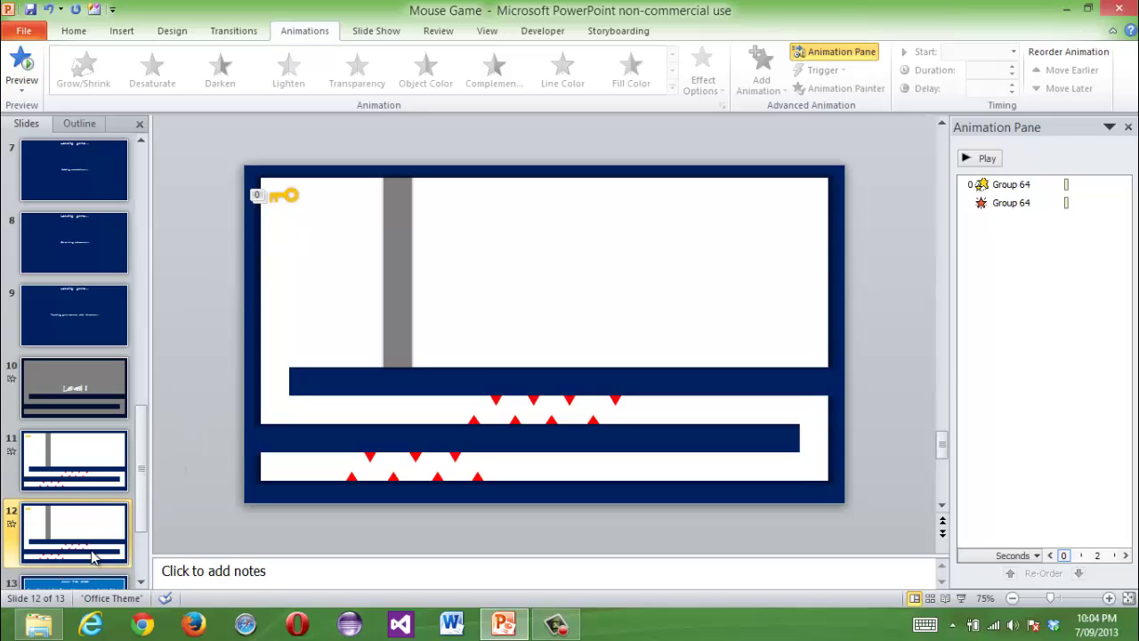
- Duplicate slide 12 into a new slide 13 and delete the key from it
{"action": "key", "text": "ctrl+v"}
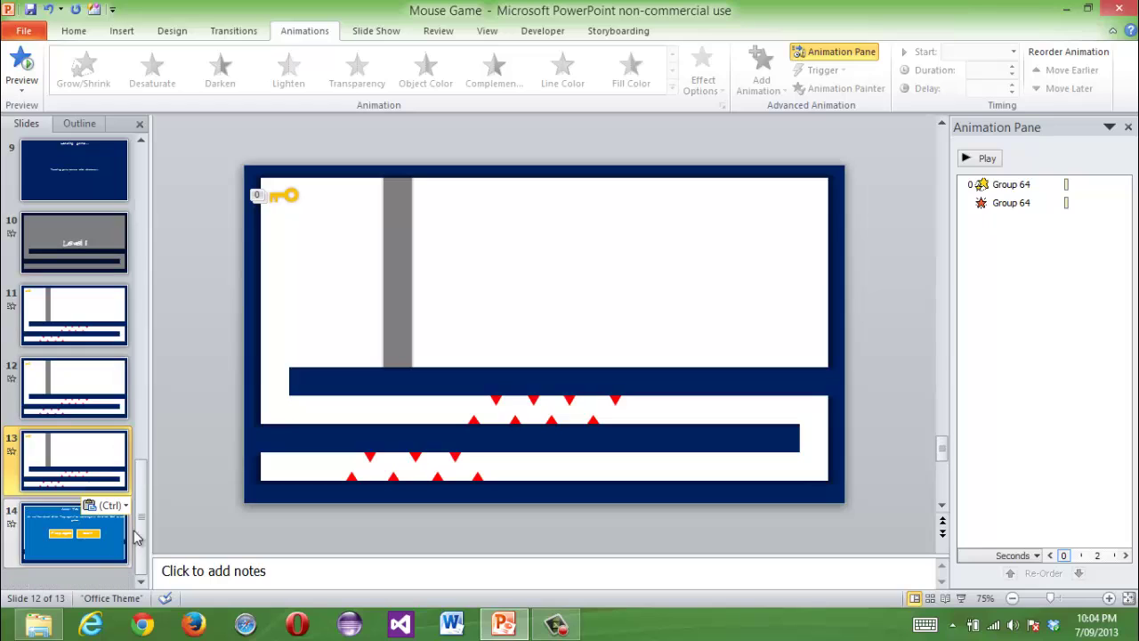
{"action": "left_click", "coordinate": [276, 212]}
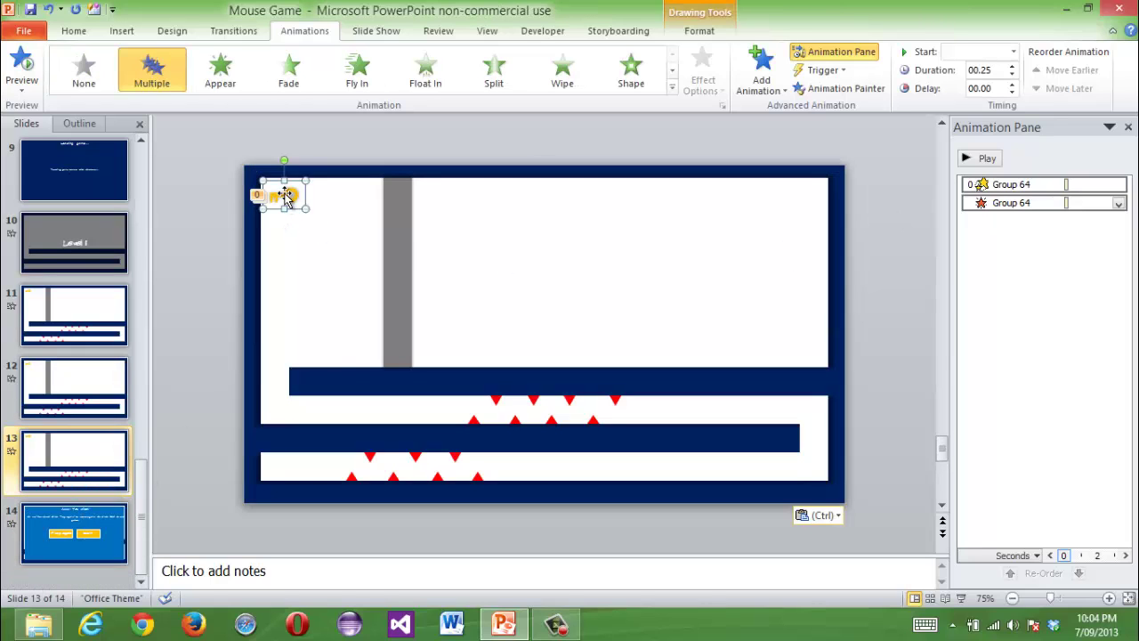
{"action": "key", "text": "Delete"}
- Make slide 12 advance automatically after 00:00.00 and select slide 13's grey bar
{"action": "key", "text": "Page_Up"}
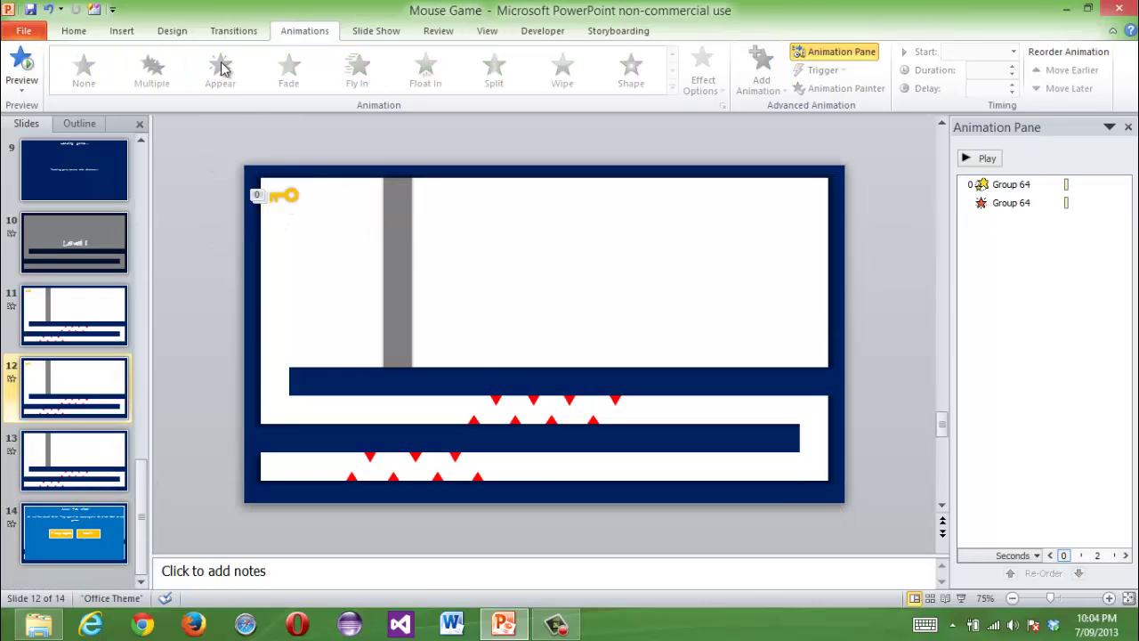
{"action": "left_click", "coordinate": [234, 30]}
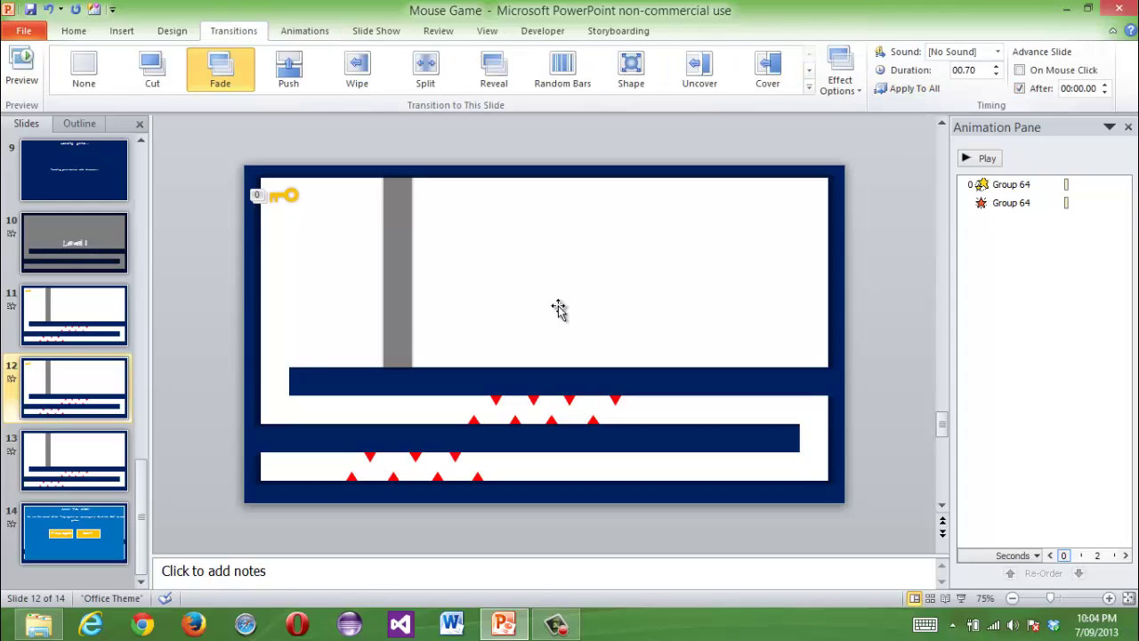
{"action": "left_click", "coordinate": [91, 458]}
{"action": "left_click", "coordinate": [557, 625]}
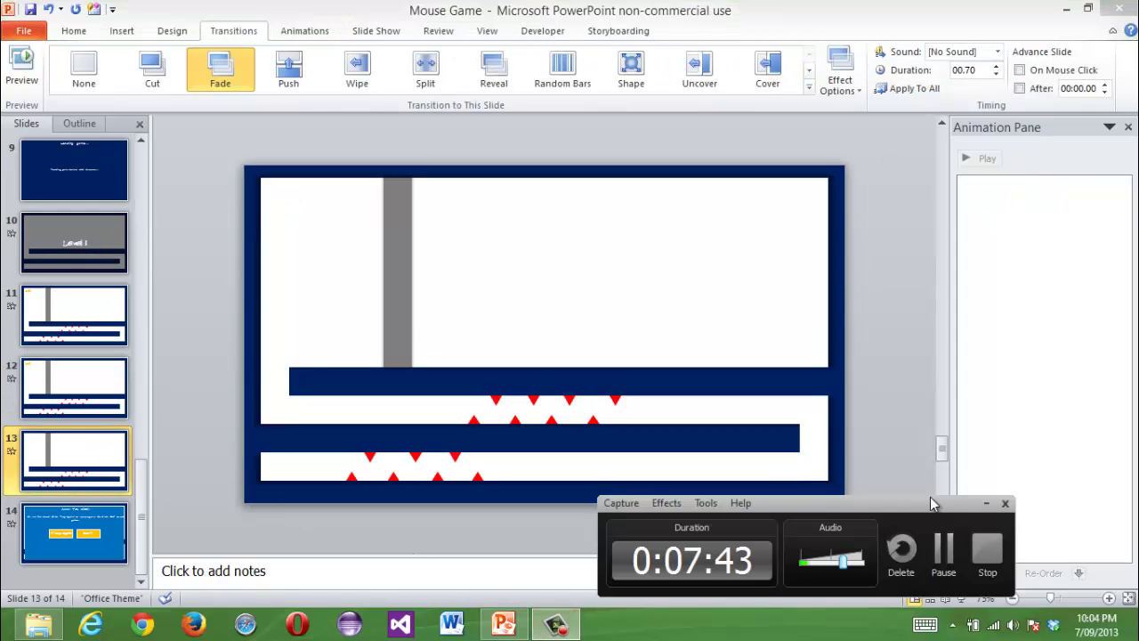
{"action": "left_click", "coordinate": [986, 504]}
{"action": "key", "text": "Page_Up"}
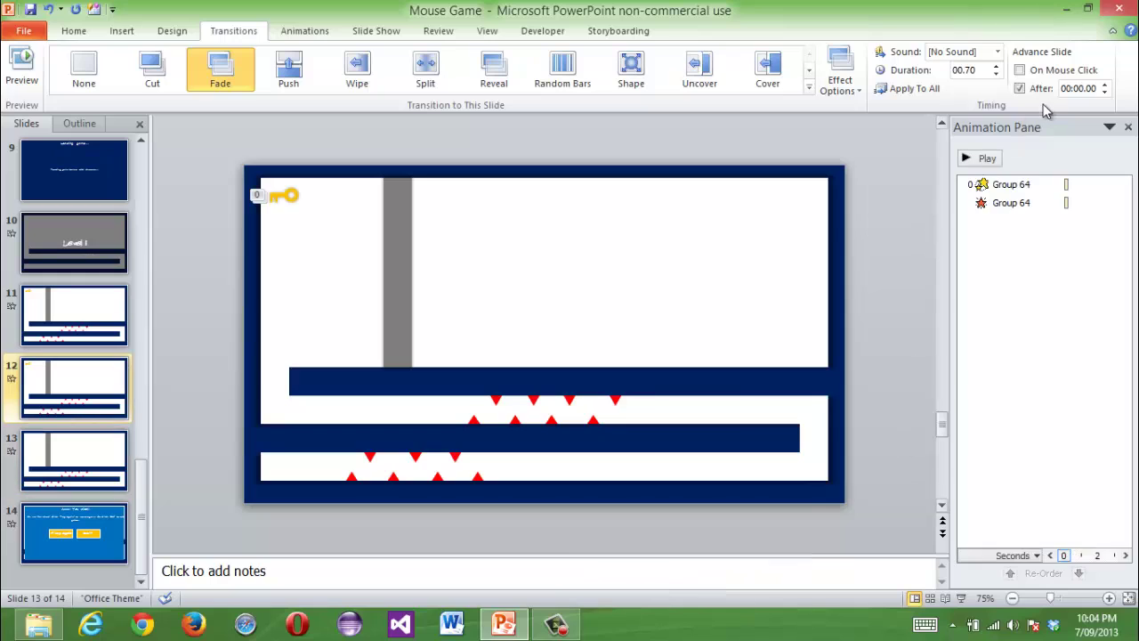
{"action": "key", "text": "Page_Down"}
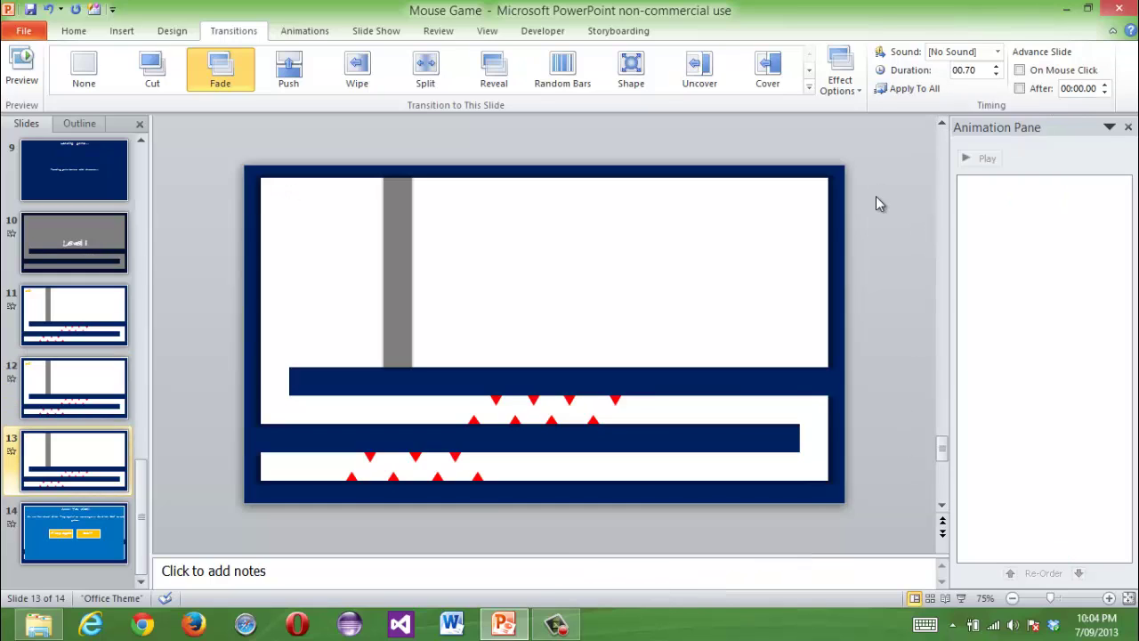
{"action": "left_click", "coordinate": [395, 240]}
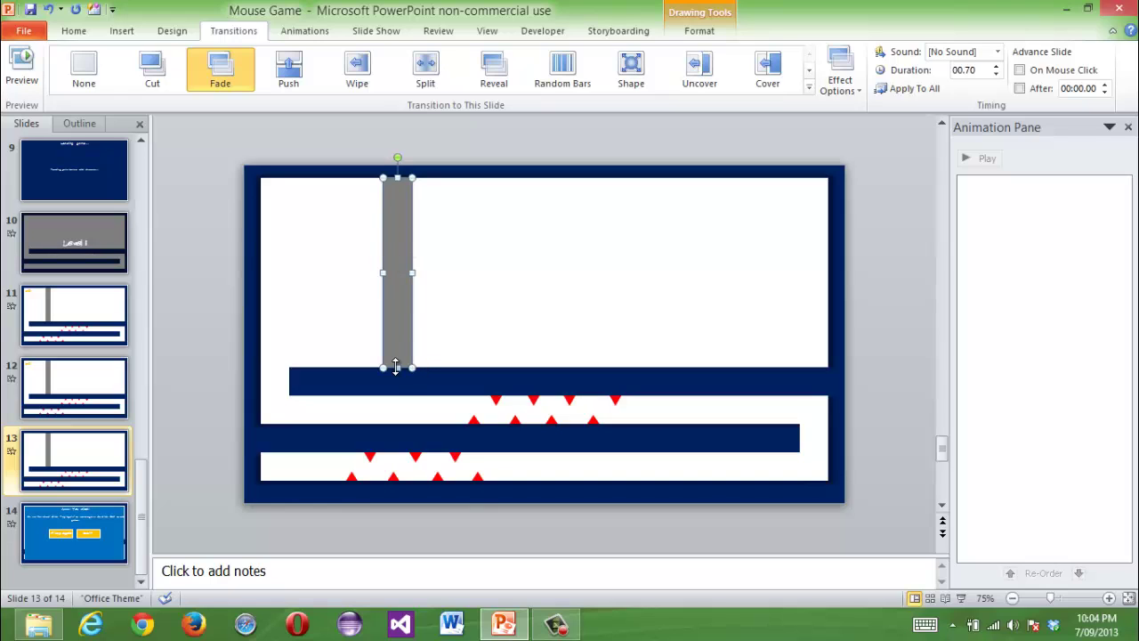
- Give the grey bar a 0.50-second Fade exit animation set to start After Previous
{"action": "double_click", "coordinate": [392, 312]}
{"action": "left_click", "coordinate": [585, 54]}
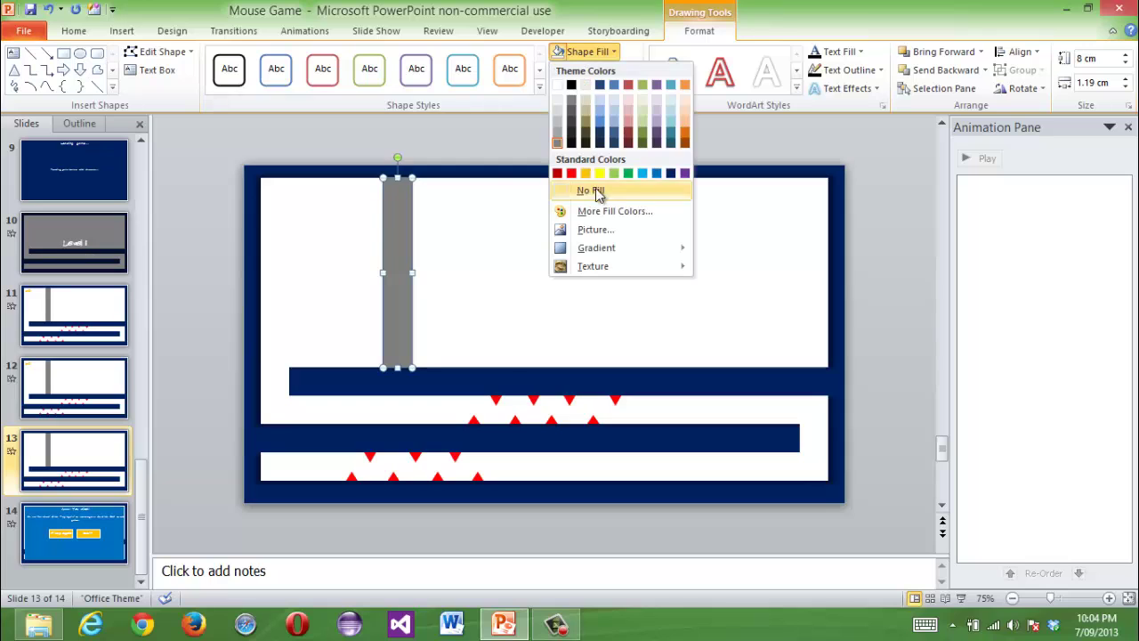
{"action": "left_click", "coordinate": [611, 52]}
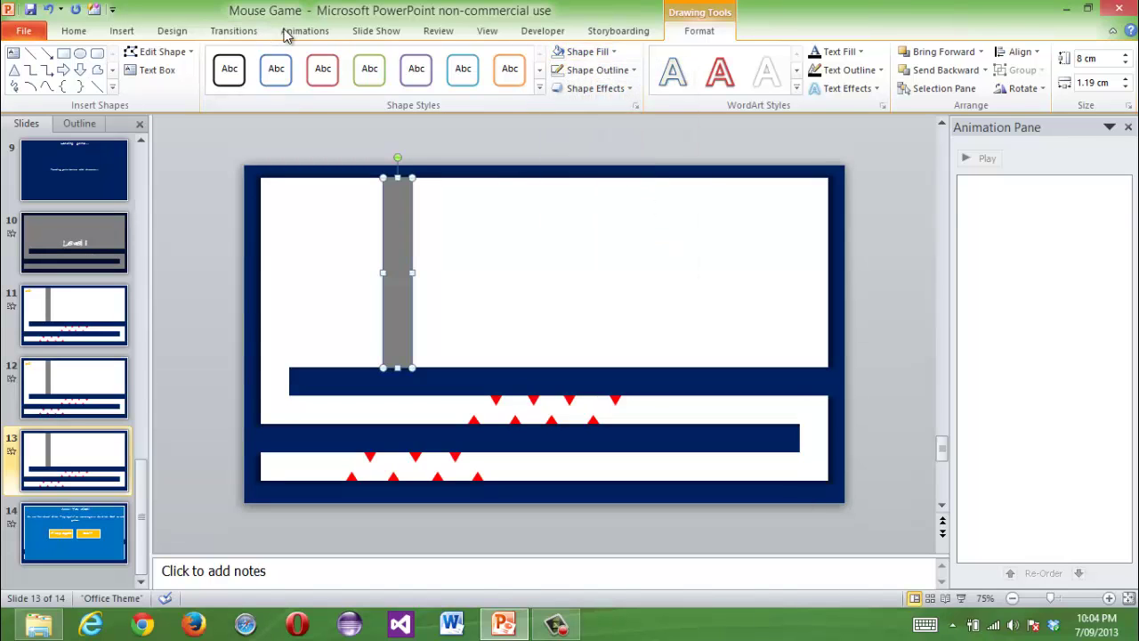
{"action": "left_click", "coordinate": [303, 31]}
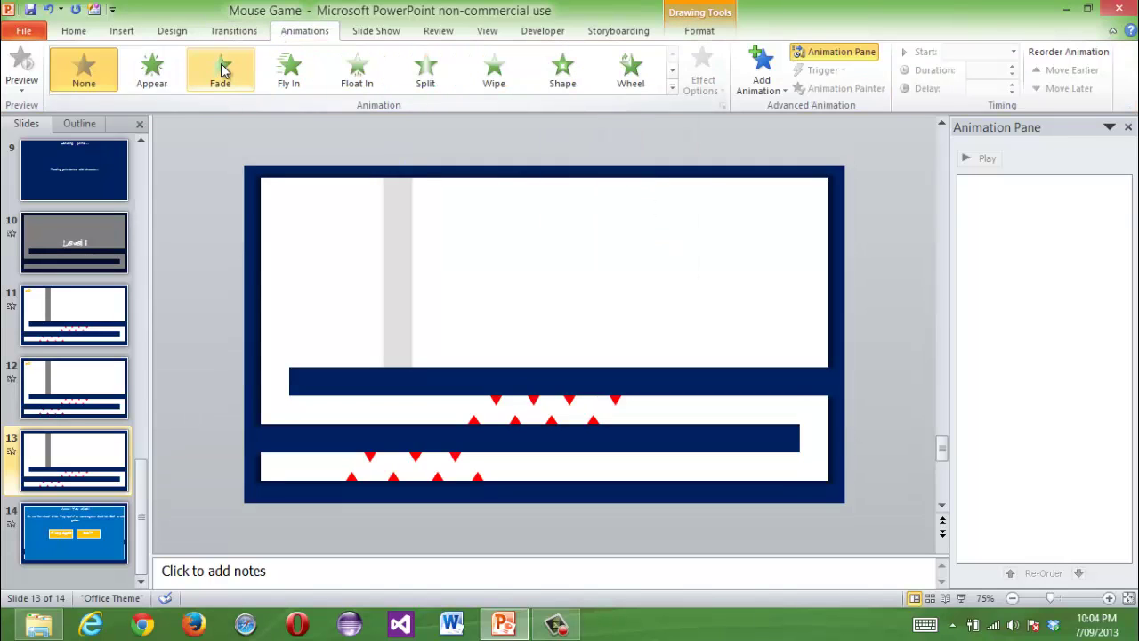
{"action": "left_click", "coordinate": [673, 90]}
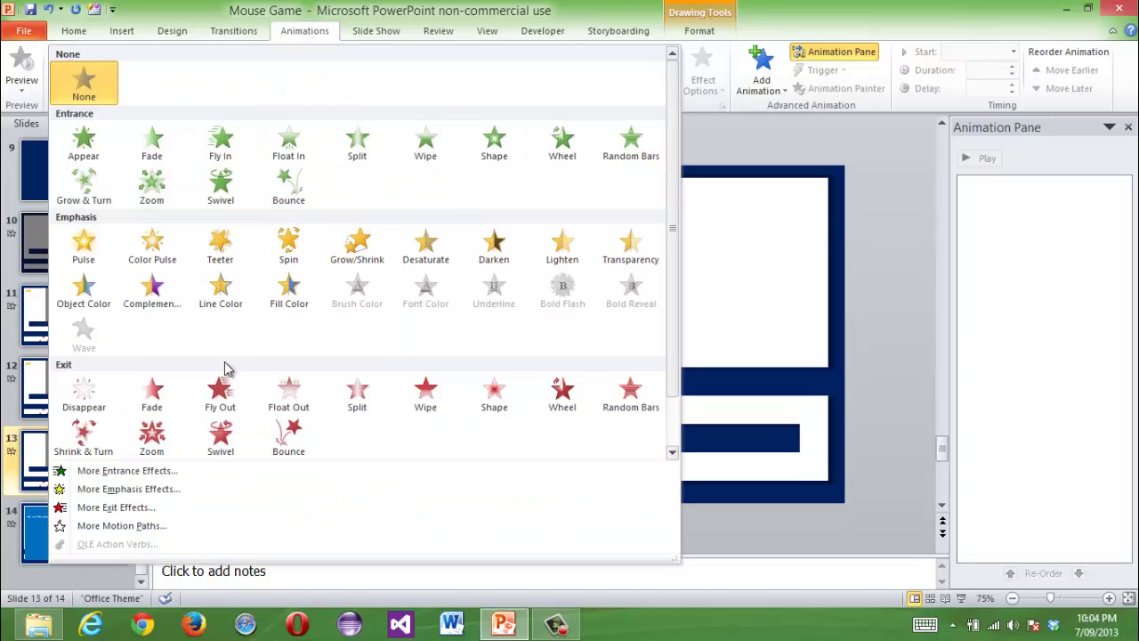
{"action": "left_click", "coordinate": [169, 398]}
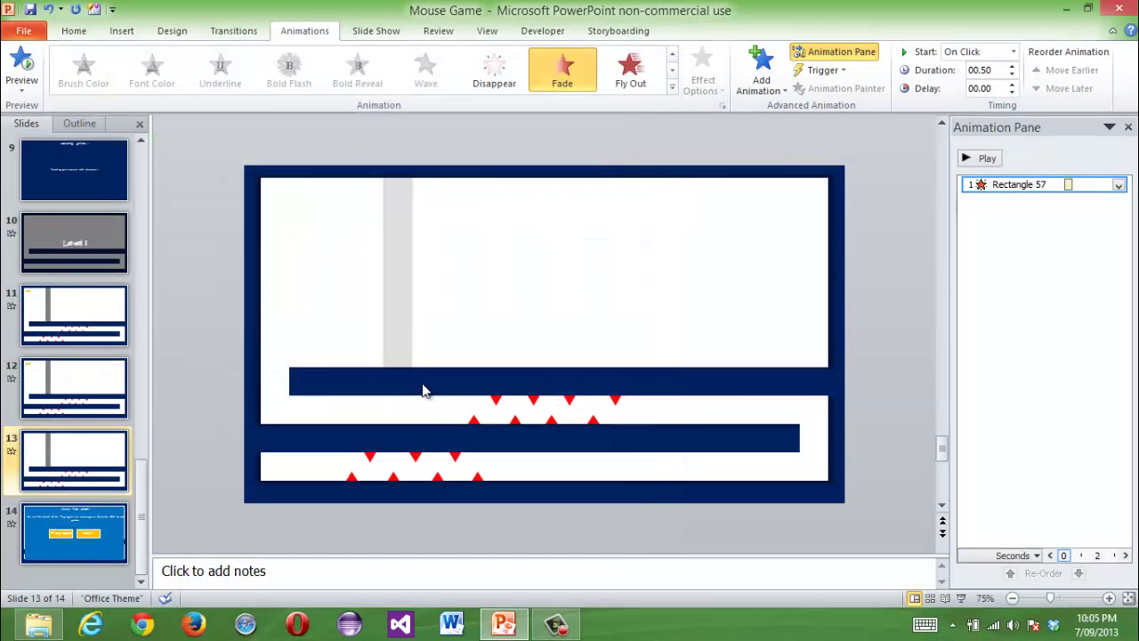
{"action": "right_click", "coordinate": [1027, 186]}
{"action": "left_click", "coordinate": [1012, 241]}
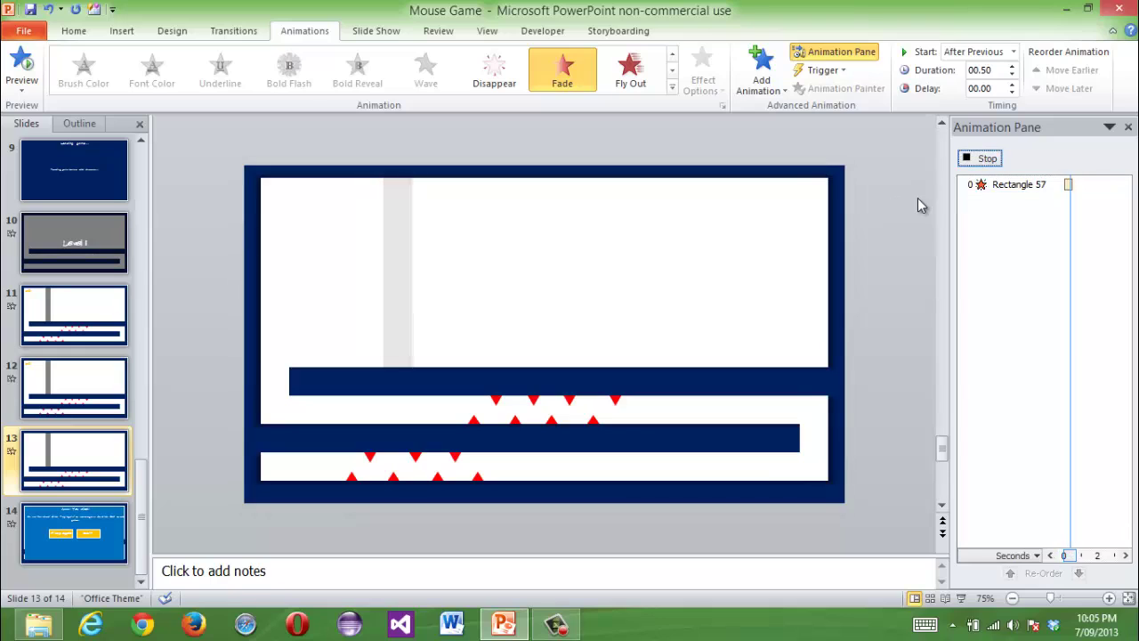
{"action": "scroll", "coordinate": [915, 200], "scroll_direction": "up", "scroll_amount": 1}
{"action": "scroll", "coordinate": [372, 194], "scroll_direction": "down", "scroll_amount": 1}
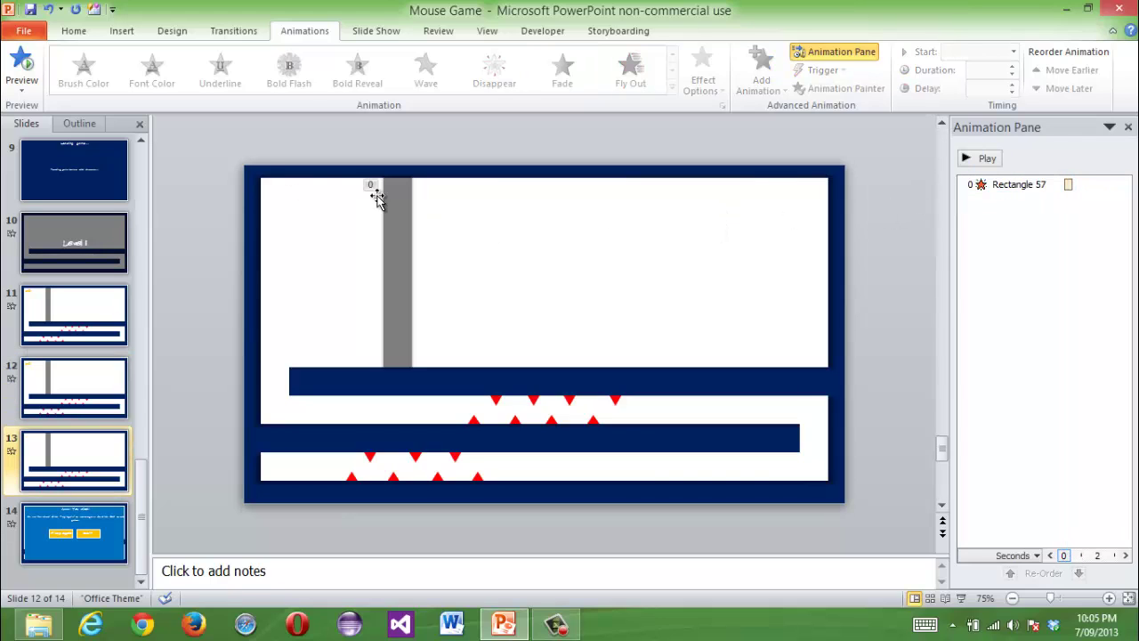
{"action": "left_click", "coordinate": [276, 184]}
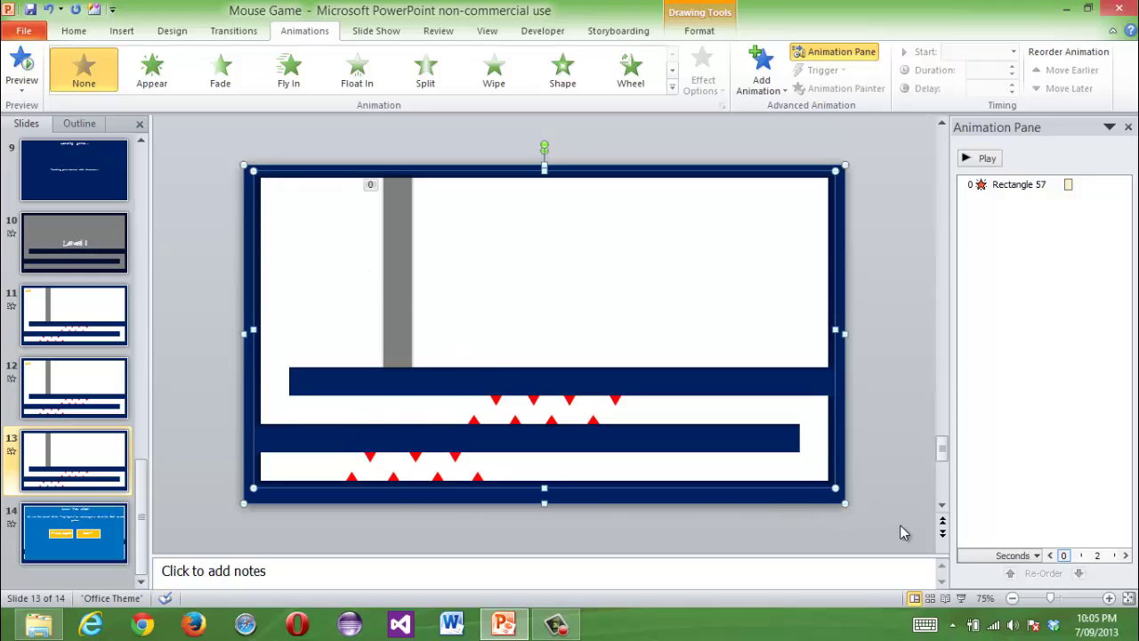
- Give the maze frame (Rectangle 4) a Teeter animation starting With Previous, then preview it
{"action": "right_click", "coordinate": [321, 209]}
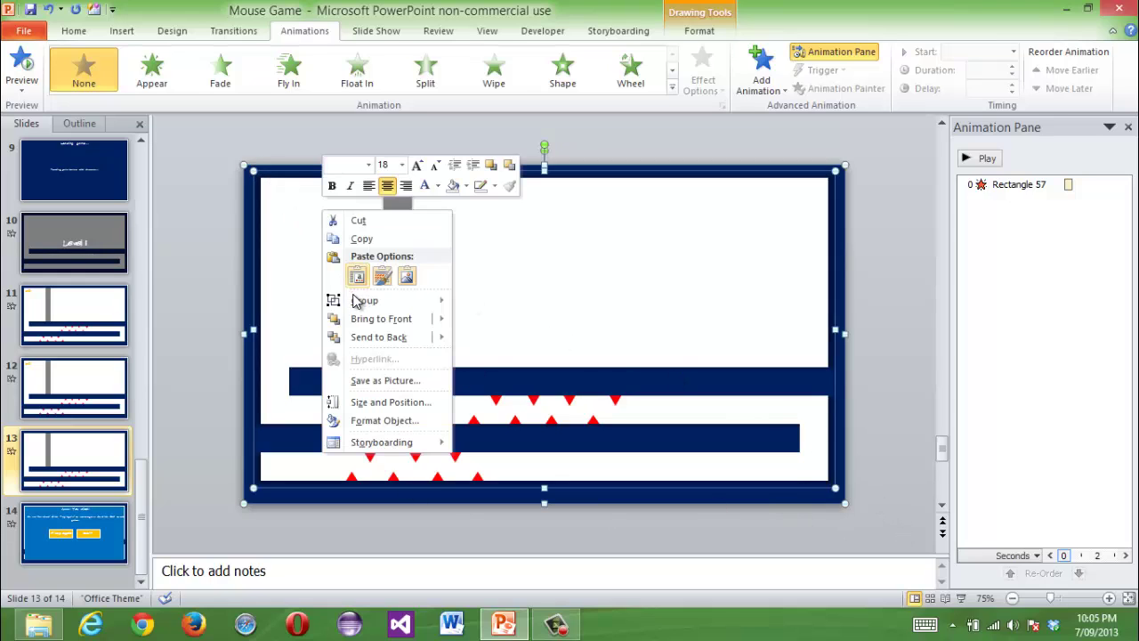
{"action": "left_click", "coordinate": [671, 93]}
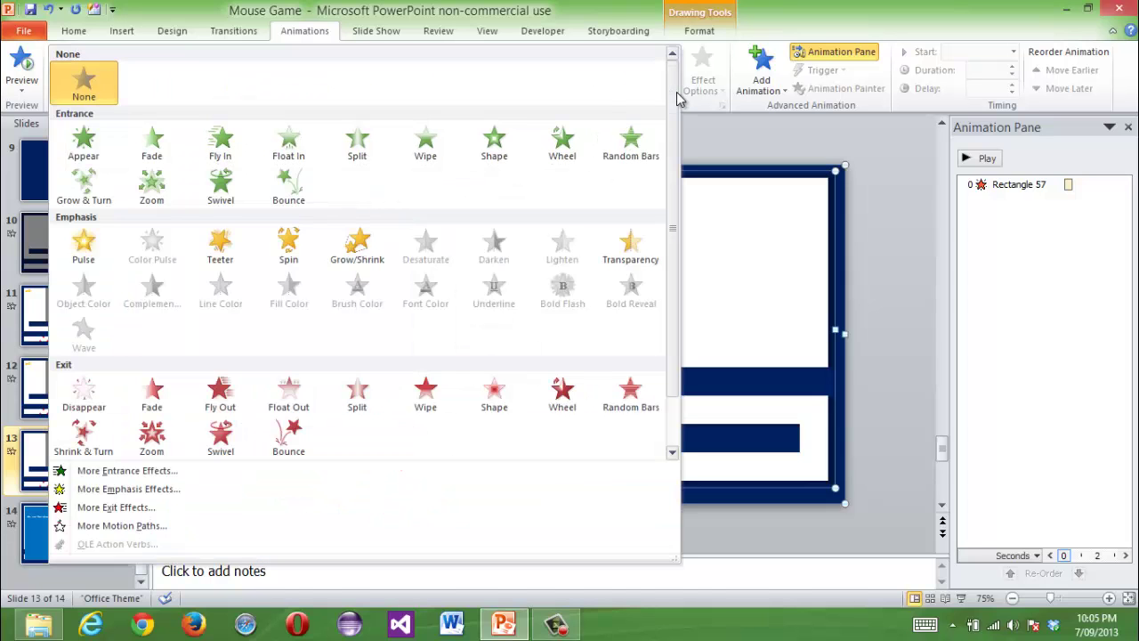
{"action": "left_click", "coordinate": [246, 257]}
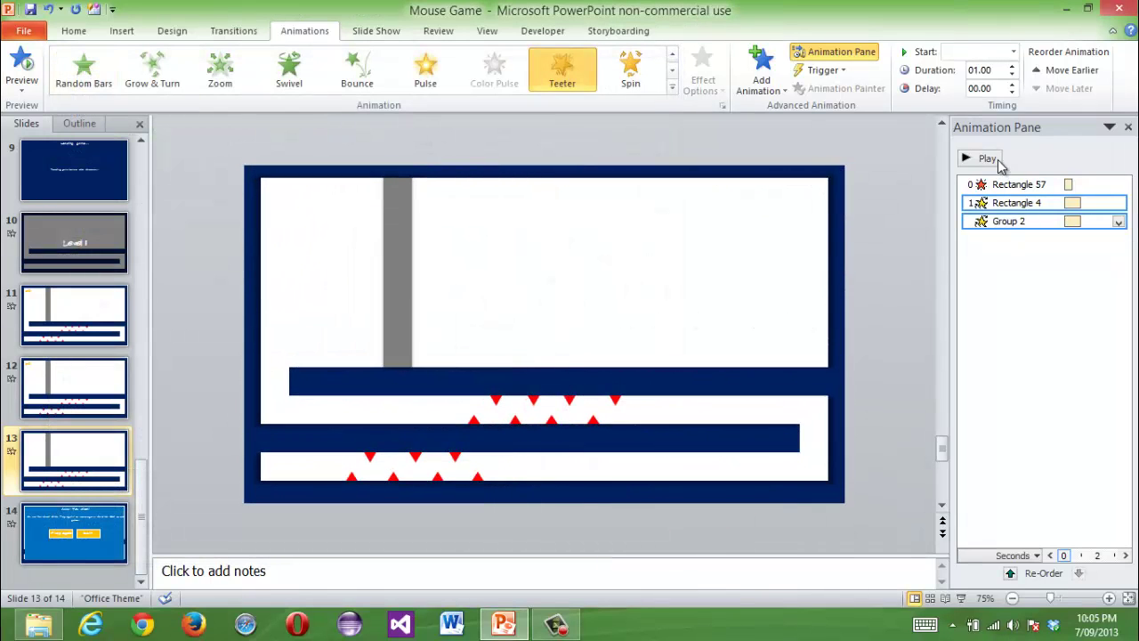
{"action": "left_click", "coordinate": [1119, 203]}
{"action": "left_click", "coordinate": [1023, 241]}
{"action": "left_click", "coordinate": [982, 158]}
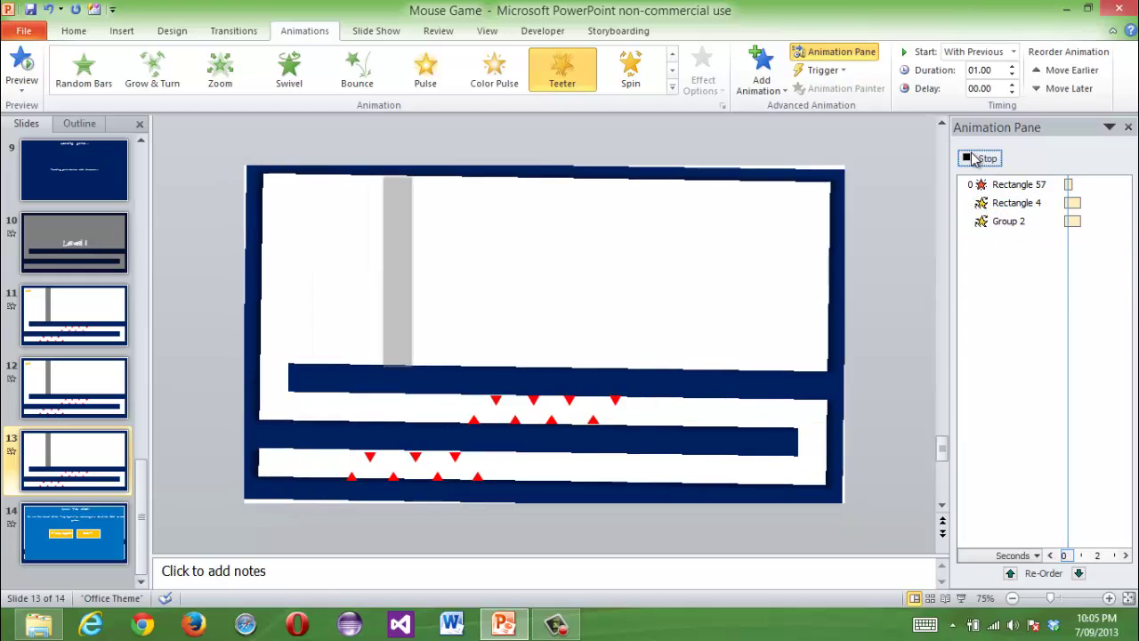
- Add Teeter to all selected maze pieces, set them to start With Previous, and preview
{"action": "key", "text": "ctrl+z"}
{"action": "key", "text": "ctrl+z"}
{"action": "key", "text": "ctrl+z"}
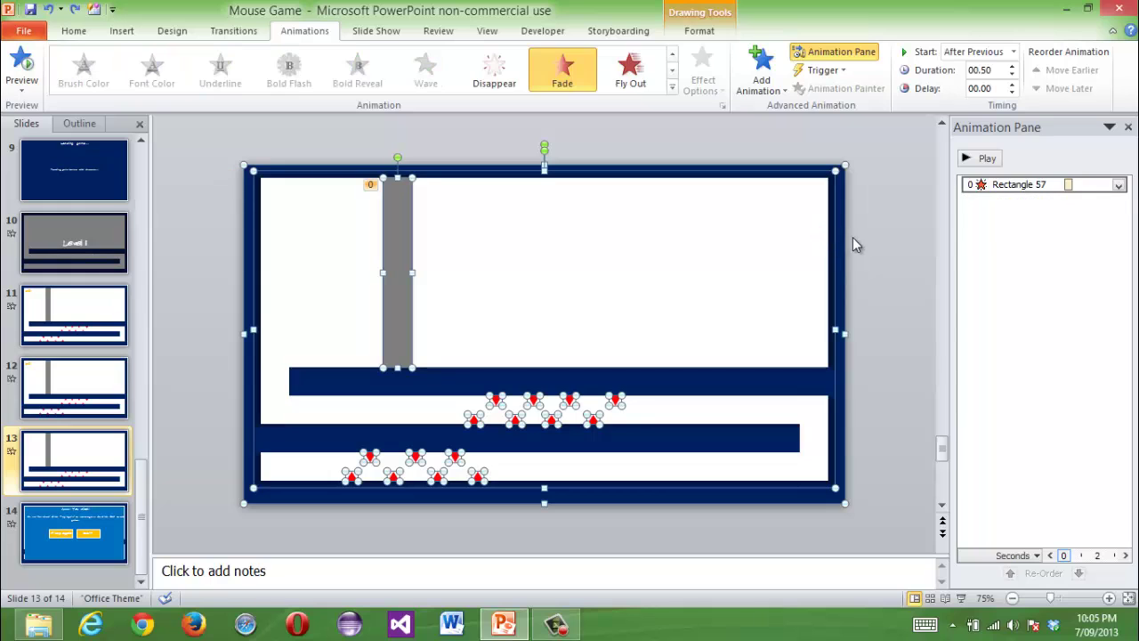
{"action": "left_click", "coordinate": [779, 96]}
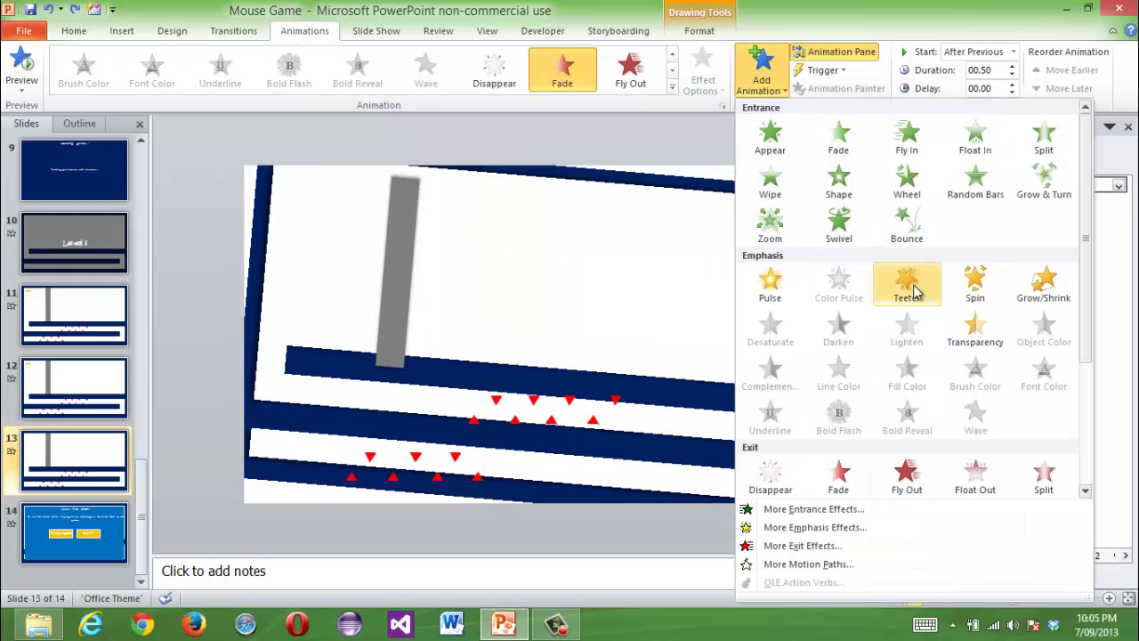
{"action": "left_click", "coordinate": [904, 285]}
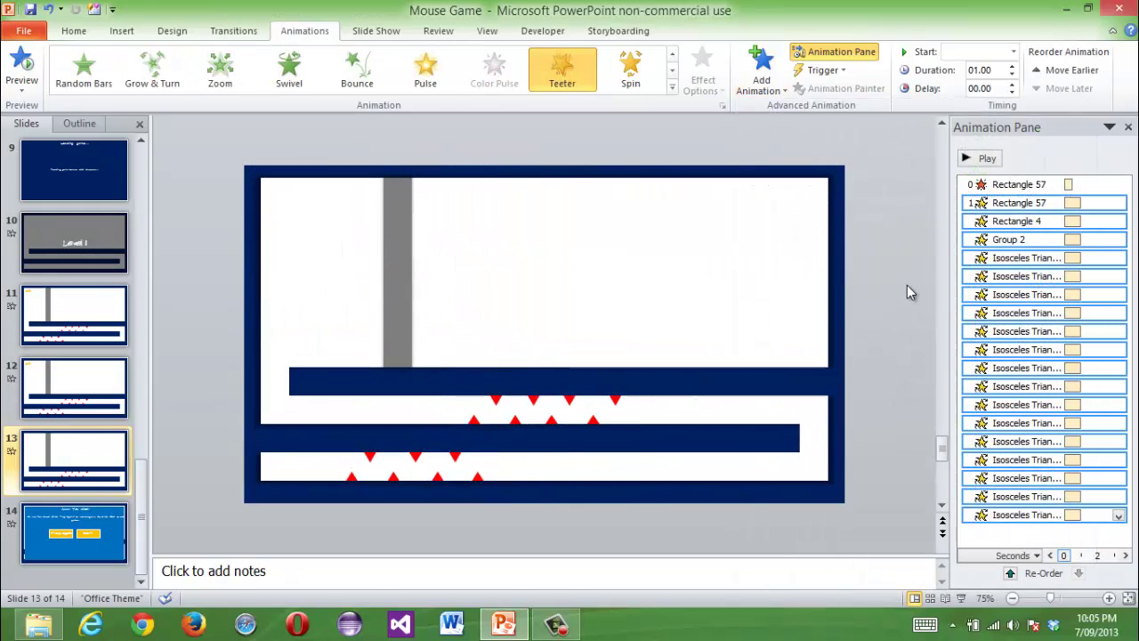
{"action": "right_click", "coordinate": [1001, 208]}
{"action": "left_click", "coordinate": [1010, 244]}
{"action": "left_click", "coordinate": [982, 158]}
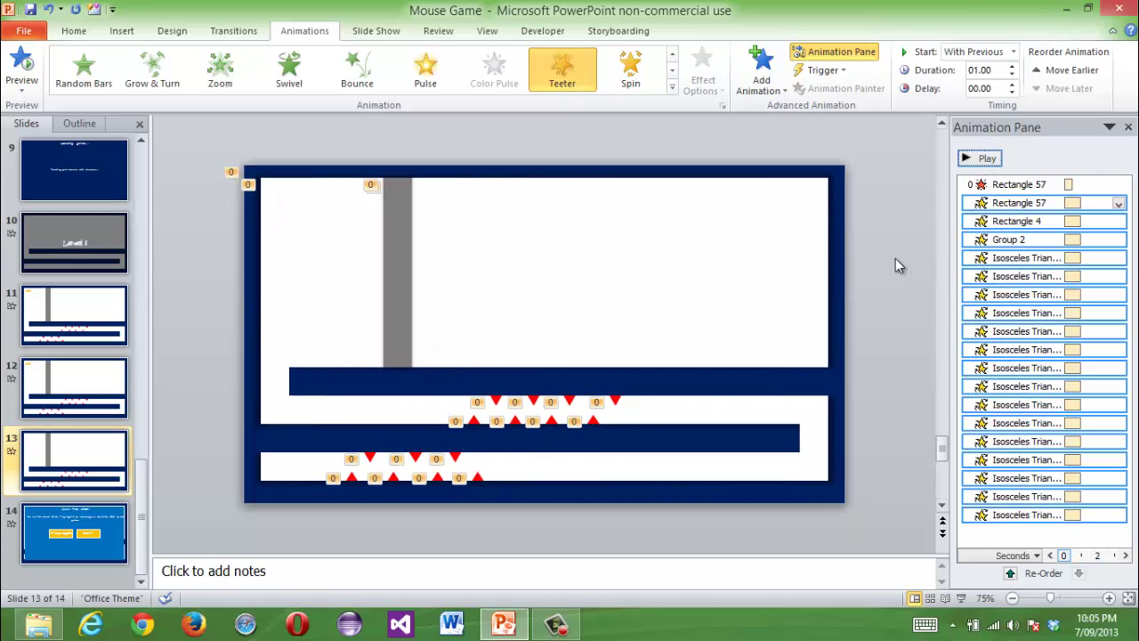
- Preview slide 13's animations, then duplicate it as slide 14 and delete its grey bar
{"action": "left_click", "coordinate": [983, 158]}
{"action": "scroll", "coordinate": [892, 205], "scroll_direction": "up", "scroll_amount": 2}
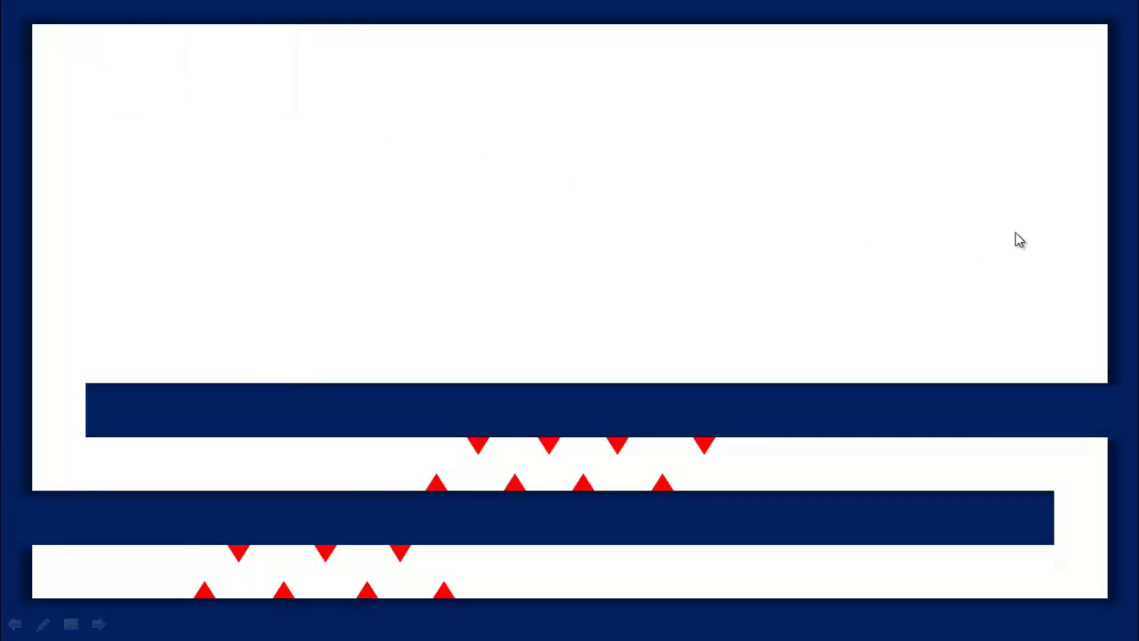
{"action": "key", "text": "Escape"}
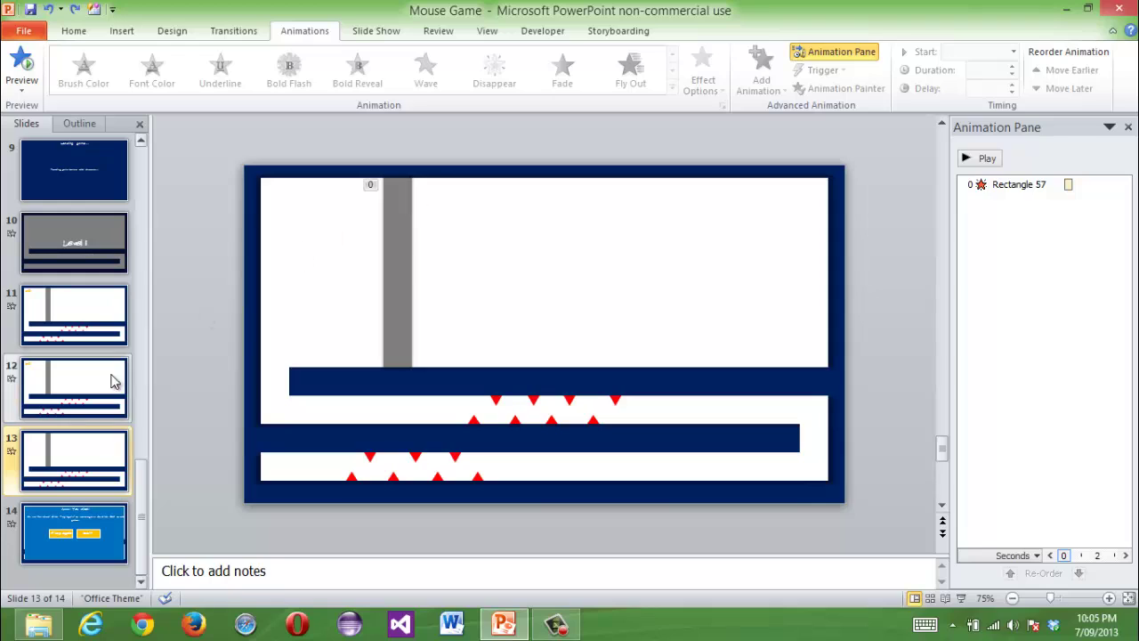
{"action": "right_click", "coordinate": [89, 450]}
{"action": "left_click", "coordinate": [134, 252]}
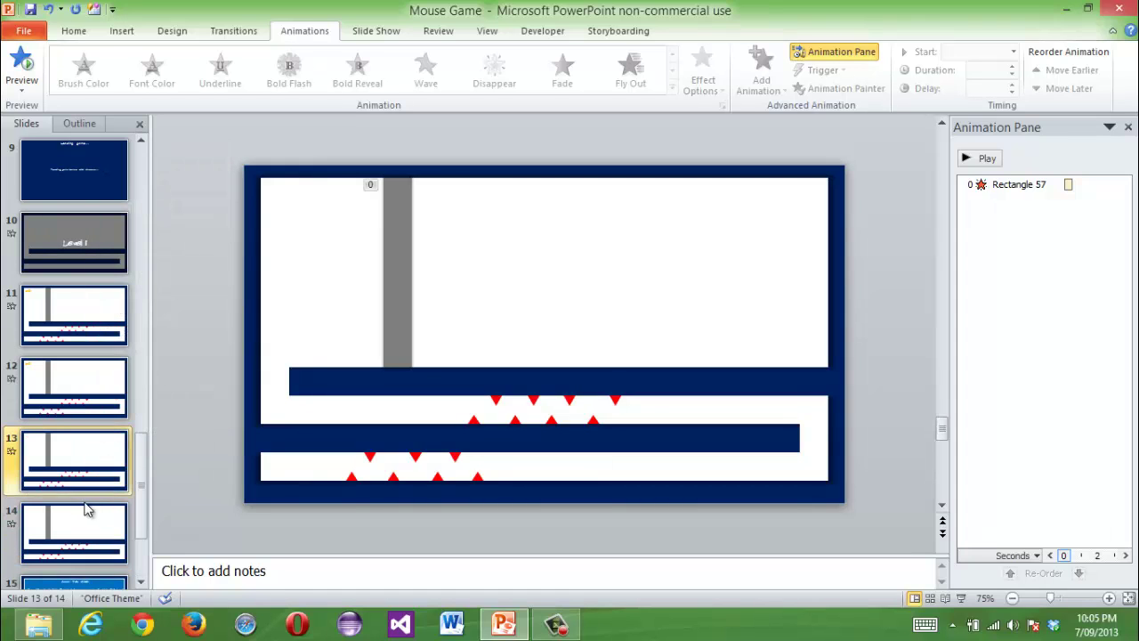
{"action": "left_click", "coordinate": [386, 309]}
{"action": "key", "text": "Delete"}
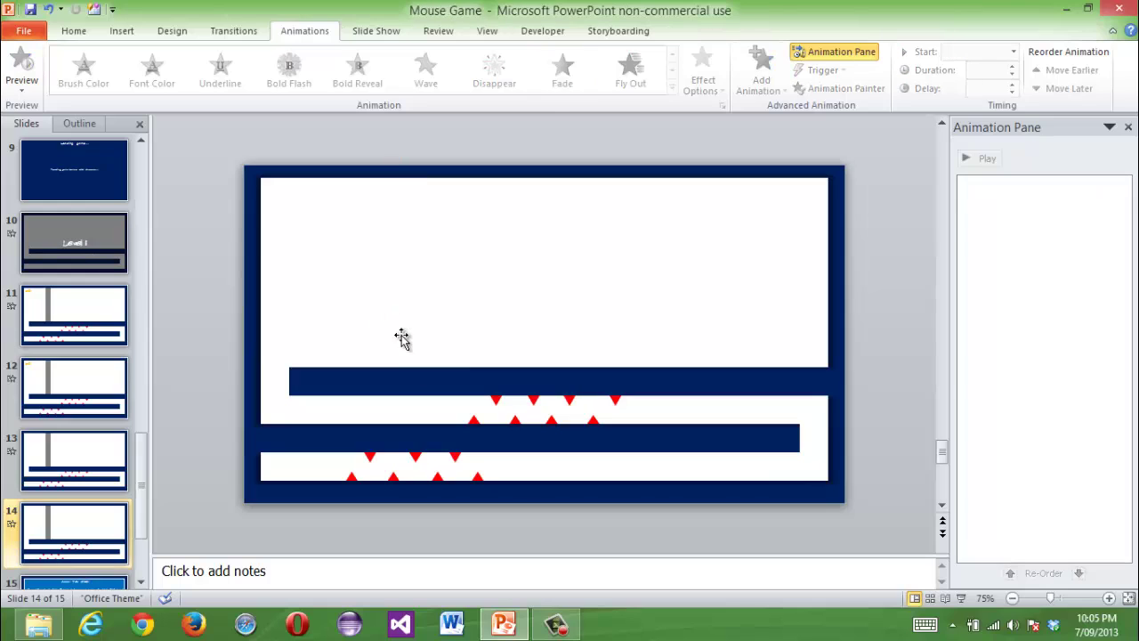
- Paste slide 10's Level 1 rectangle onto slide 14 as a 2.34 × 21.3 cm top strip
{"action": "left_click", "coordinate": [178, 35]}
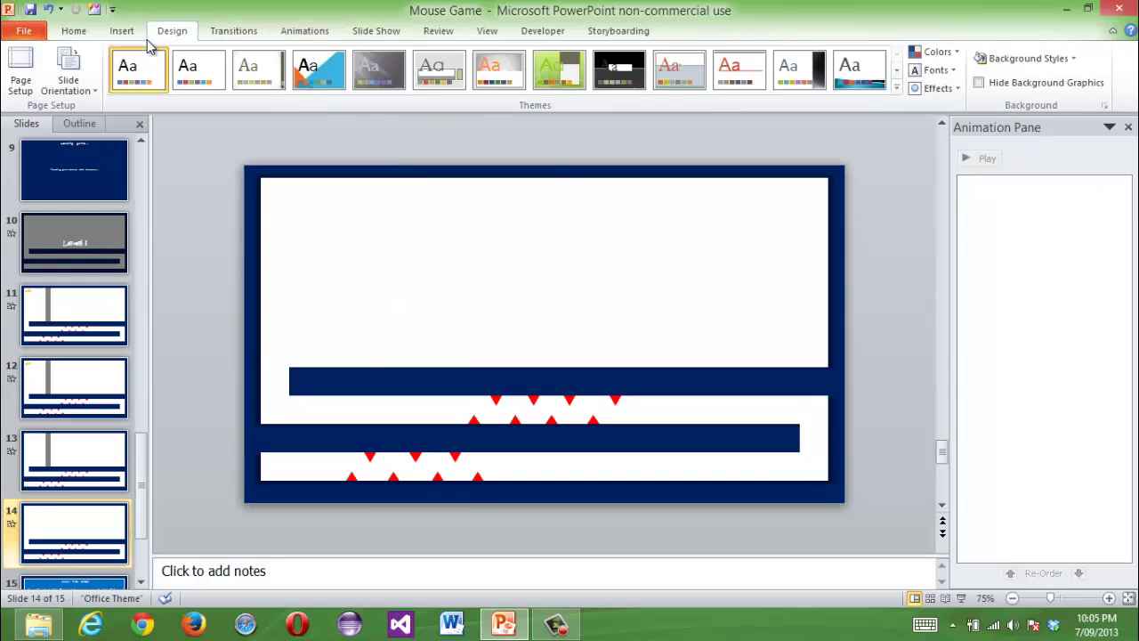
{"action": "left_click", "coordinate": [117, 36]}
{"action": "left_click", "coordinate": [71, 234]}
{"action": "left_click", "coordinate": [383, 311]}
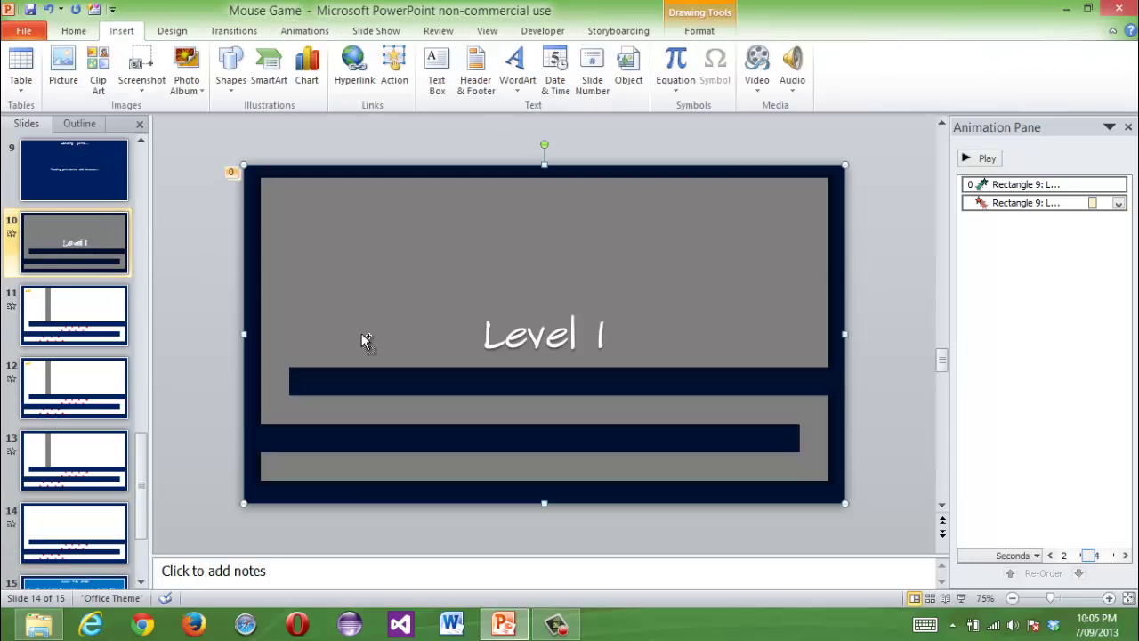
{"action": "key", "text": "ctrl+c"}
{"action": "left_click", "coordinate": [75, 534]}
{"action": "key", "text": "ctrl+v"}
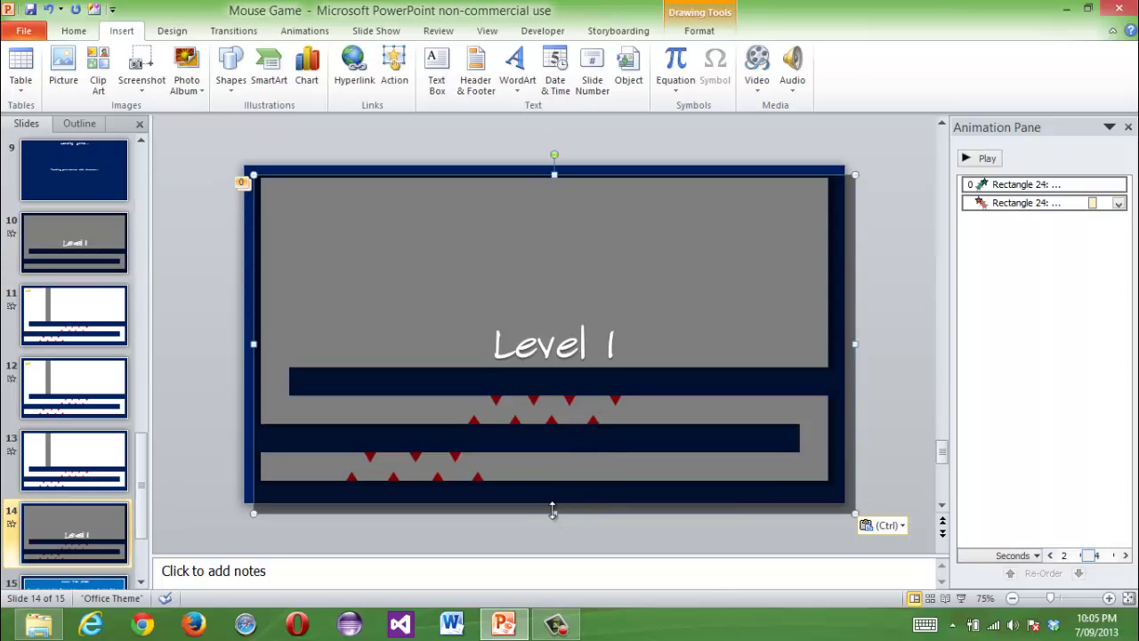
{"action": "left_click_drag", "start_coordinate": [552, 513], "coordinate": [416, 228]}
{"action": "left_click_drag", "start_coordinate": [655, 269], "coordinate": [645, 259]}
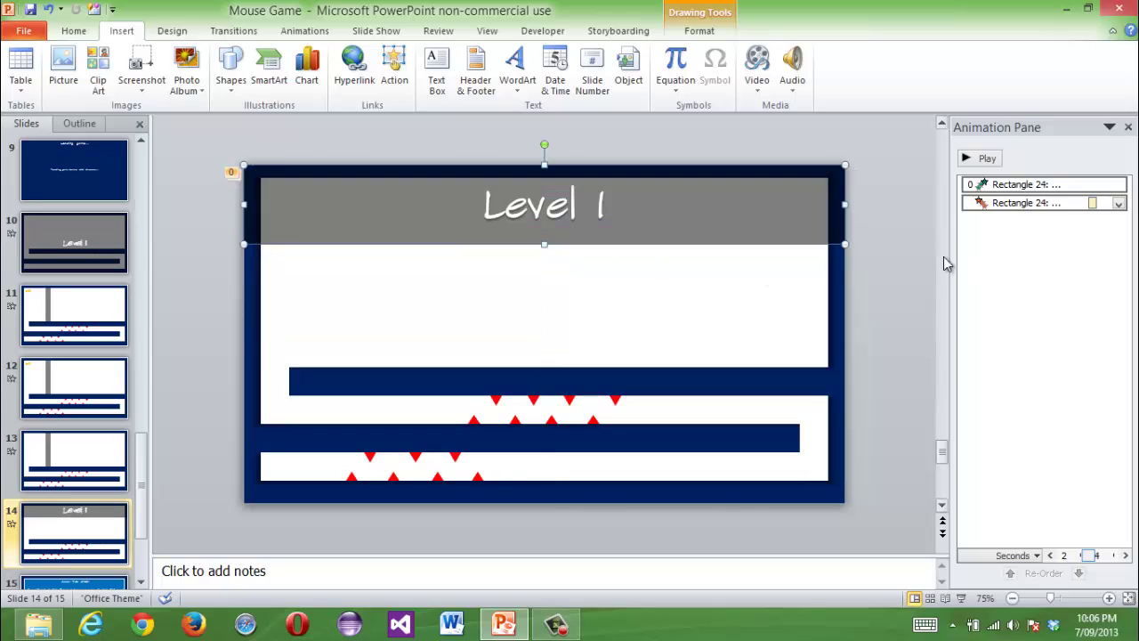
{"action": "left_click_drag", "start_coordinate": [845, 242], "coordinate": [753, 214]}
- Nudge the banner down and replace 'Level 1' with the text 'You abtained 1 key!'
{"action": "left_click", "coordinate": [712, 32]}
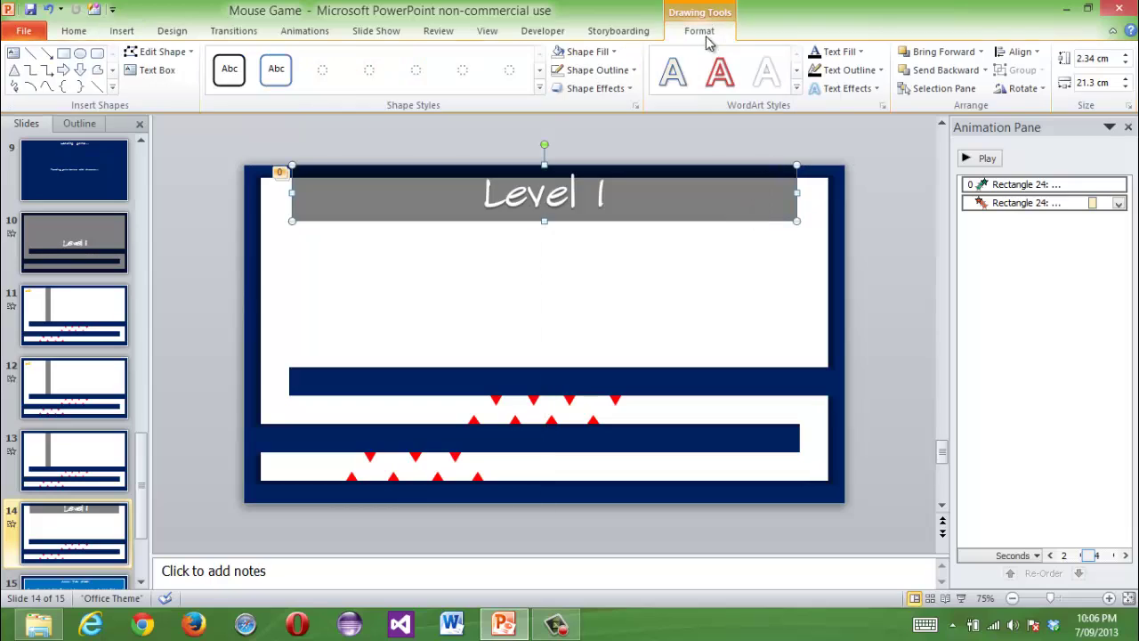
{"action": "left_click", "coordinate": [887, 175]}
{"action": "left_click_drag", "start_coordinate": [679, 193], "coordinate": [608, 204]}
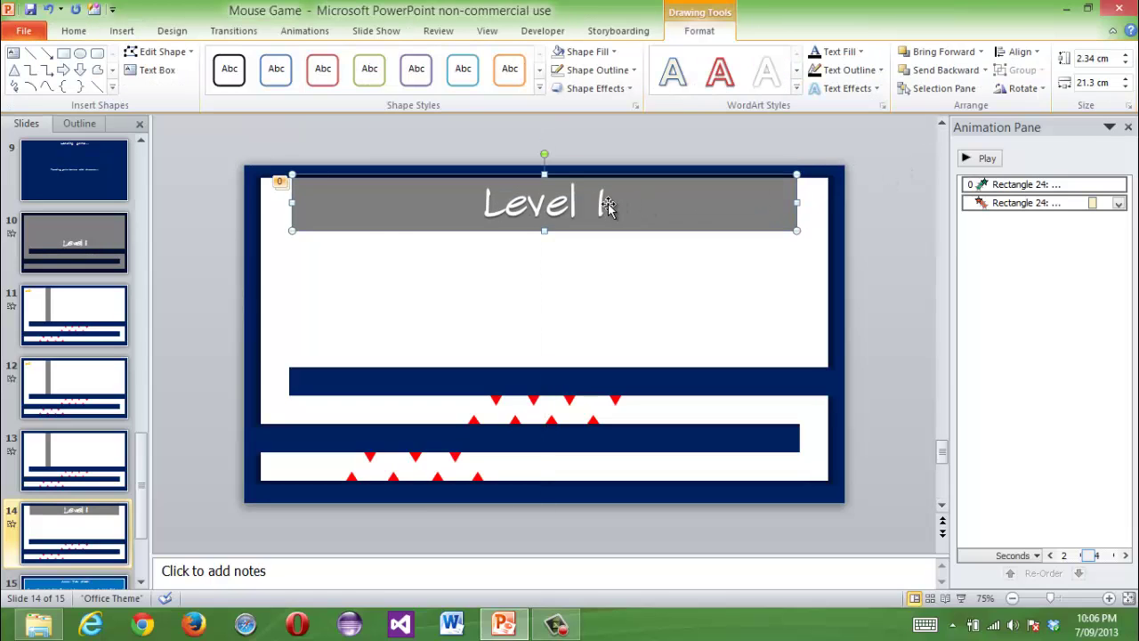
{"action": "triple_click", "coordinate": [589, 203]}
{"action": "type", "text": "Y"}
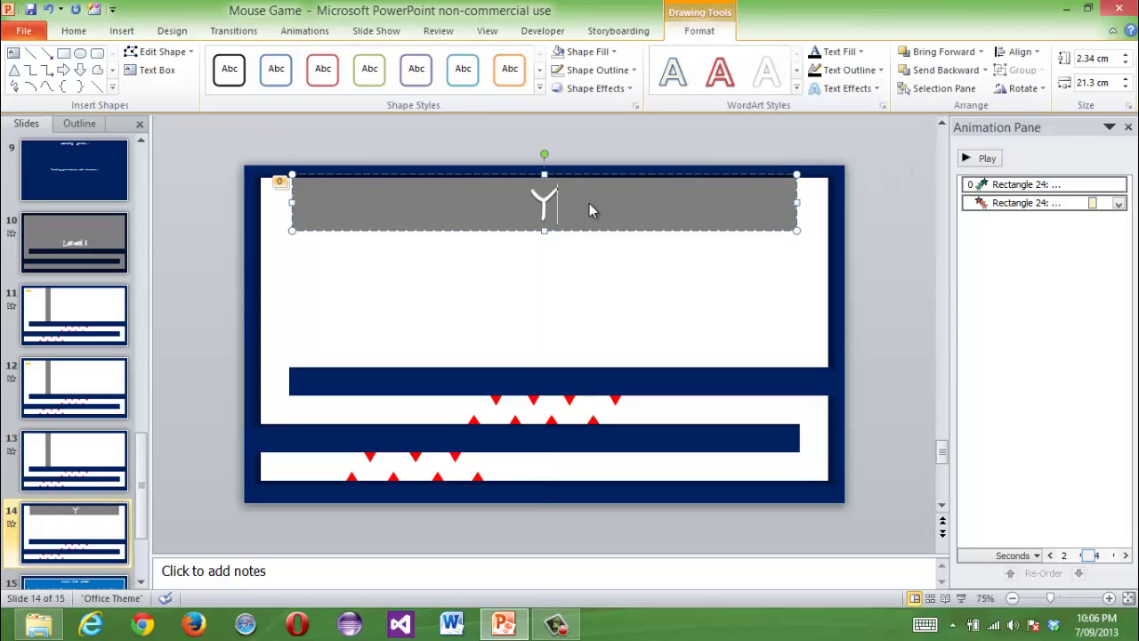
{"action": "type", "text": "ou abtained "}
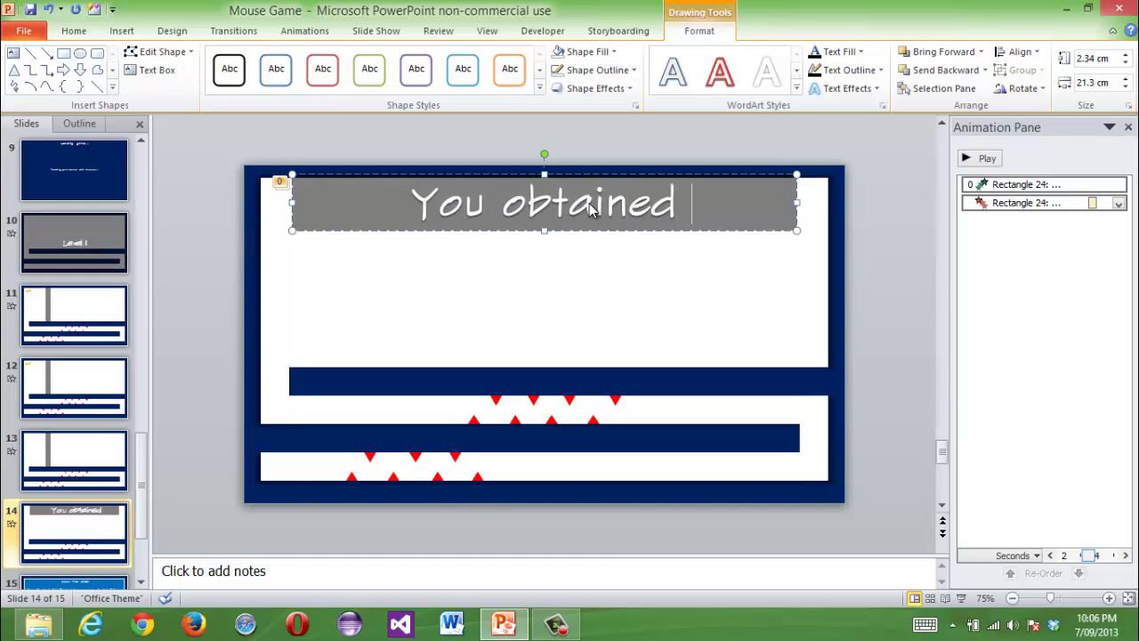
{"action": "type", "text": "1 key!"}
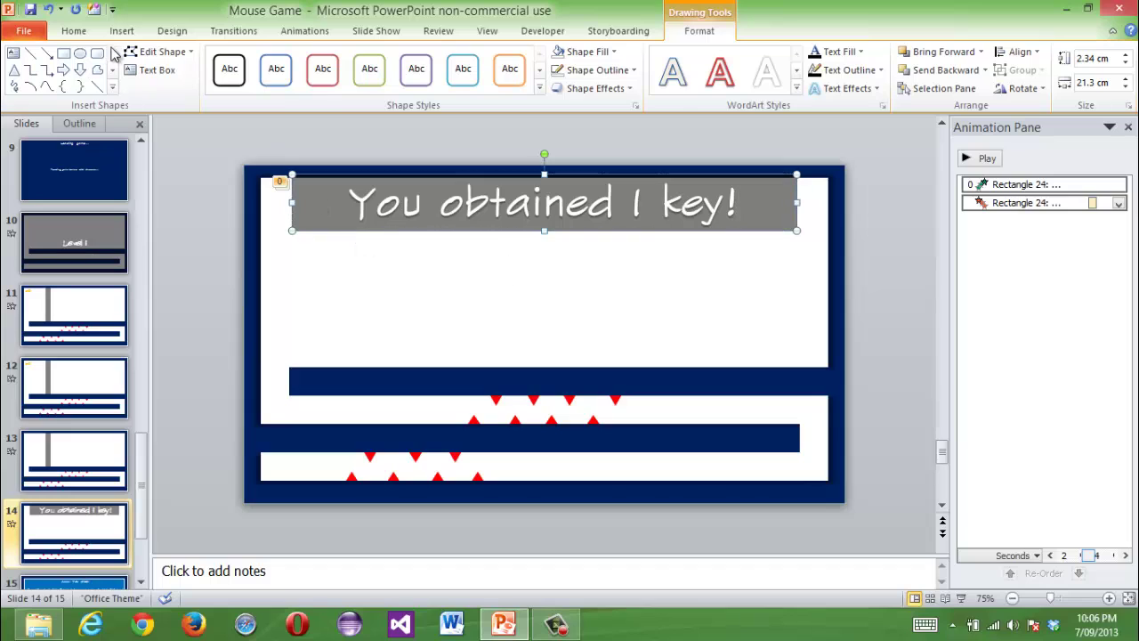
- Shrink the banner text toward 20 pt, change '1' to 'a', and shorten the bar
{"action": "left_click", "coordinate": [74, 30]}
{"action": "left_click", "coordinate": [382, 58]}
{"action": "left_click", "coordinate": [383, 58]}
{"action": "left_click", "coordinate": [382, 58]}
{"action": "left_click", "coordinate": [383, 57]}
{"action": "double_click", "coordinate": [603, 202]}
{"action": "type", "text": "a"}
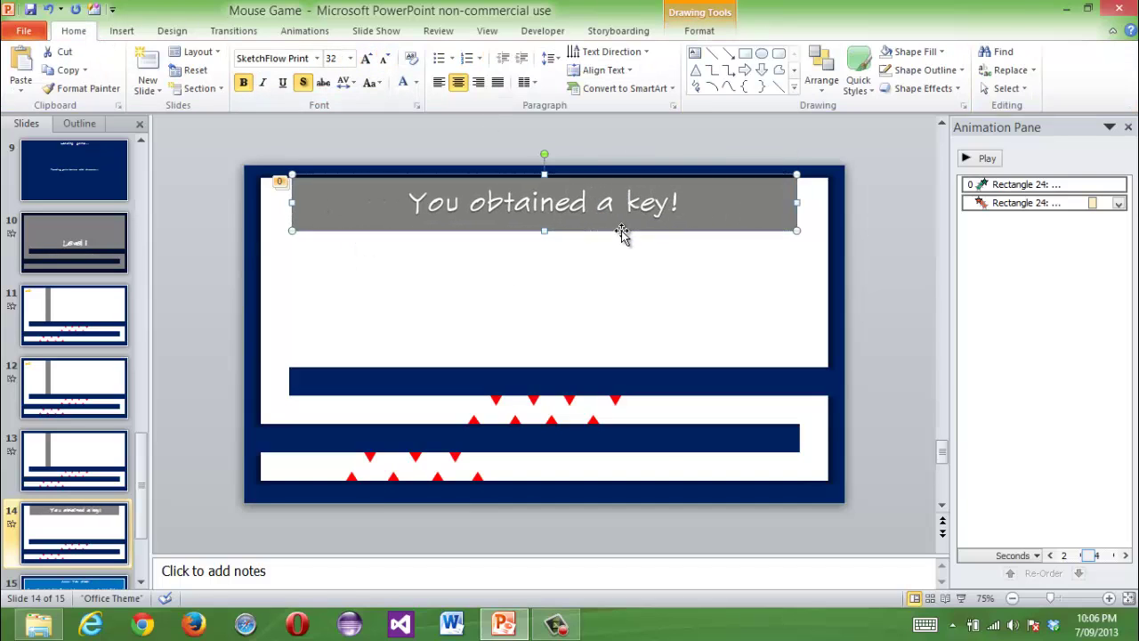
{"action": "left_click_drag", "start_coordinate": [544, 232], "coordinate": [544, 203]}
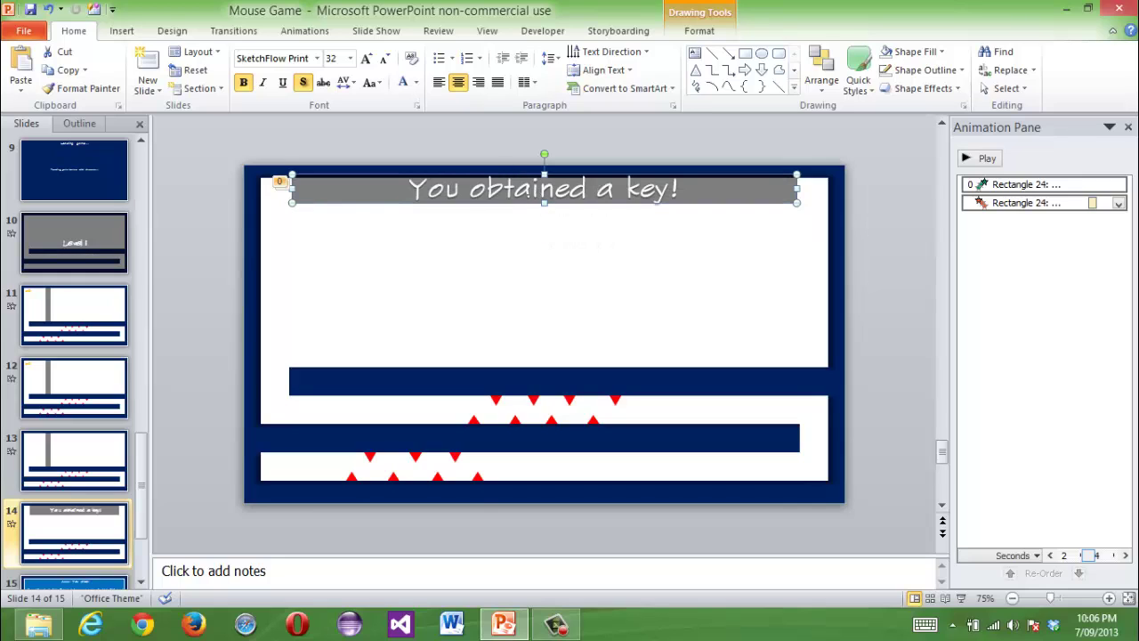
{"action": "left_click", "coordinate": [383, 58]}
{"action": "left_click", "coordinate": [383, 58]}
{"action": "left_click", "coordinate": [384, 58]}
- Turn off bold on the banner text, nudge the bar down, and preview the animation
{"action": "left_click_drag", "start_coordinate": [644, 194], "coordinate": [645, 198]}
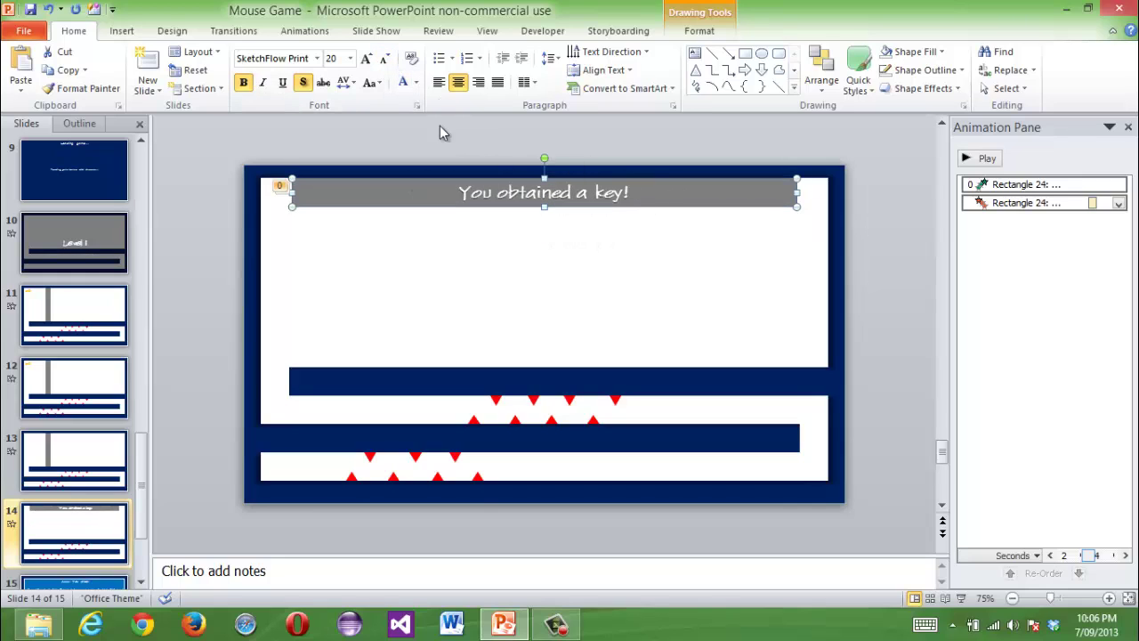
{"action": "left_click", "coordinate": [243, 83]}
{"action": "key", "text": "Down"}
{"action": "left_click", "coordinate": [374, 134]}
{"action": "left_click", "coordinate": [395, 195]}
{"action": "left_click", "coordinate": [979, 160]}
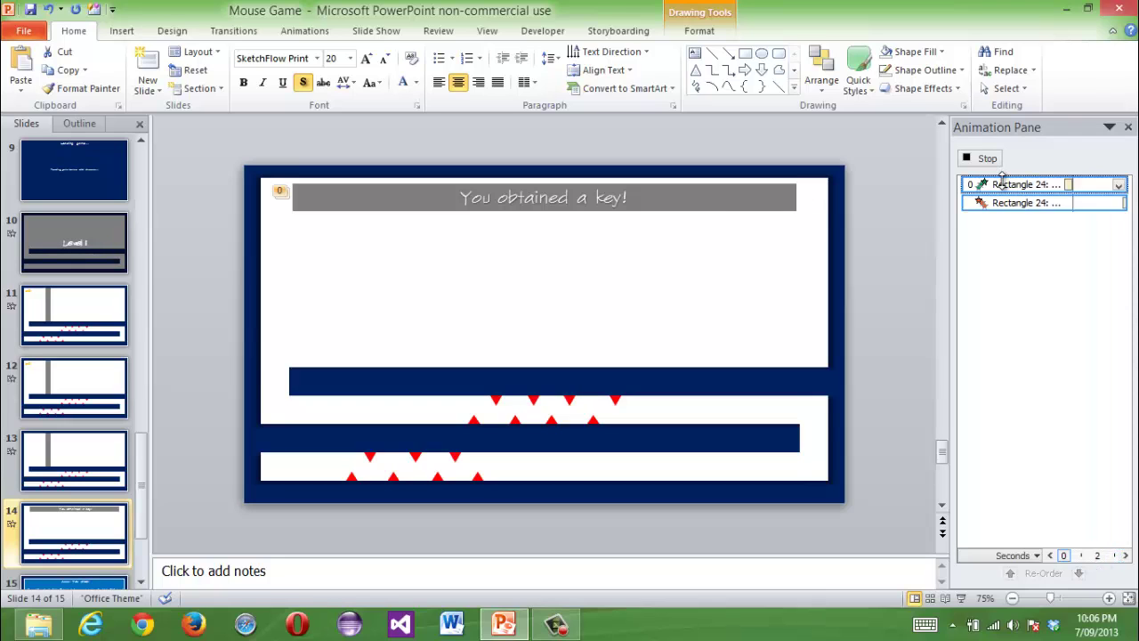
- Set the banner's Fly In entrance to From Top and its Fly Out exit to To Top
{"action": "left_click", "coordinate": [238, 31]}
{"action": "left_click", "coordinate": [304, 30]}
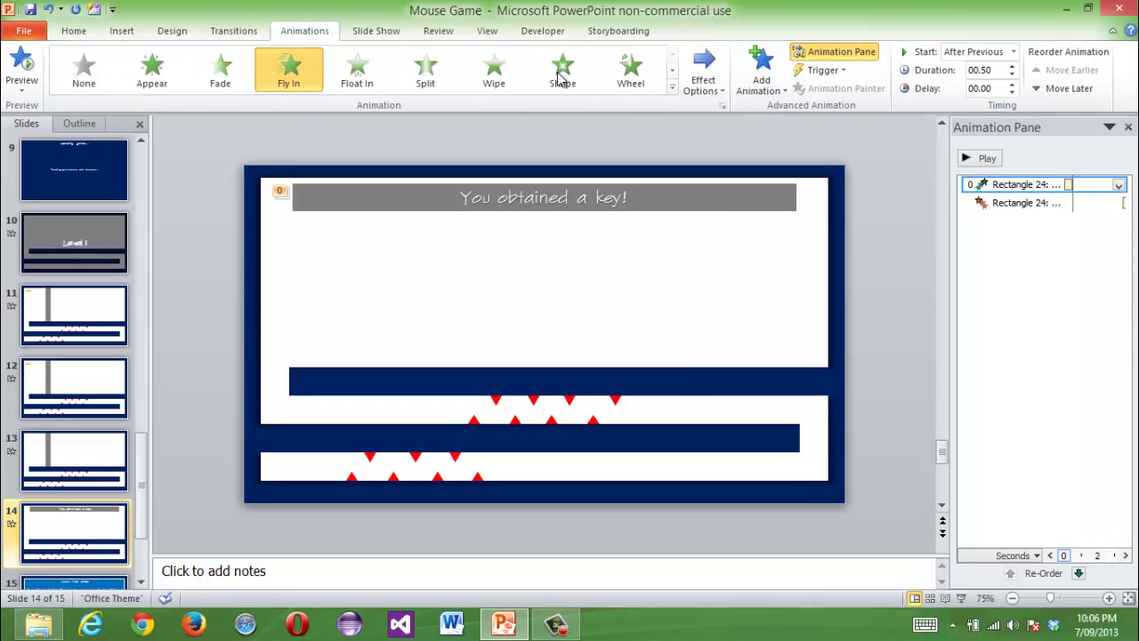
{"action": "left_click", "coordinate": [703, 78]}
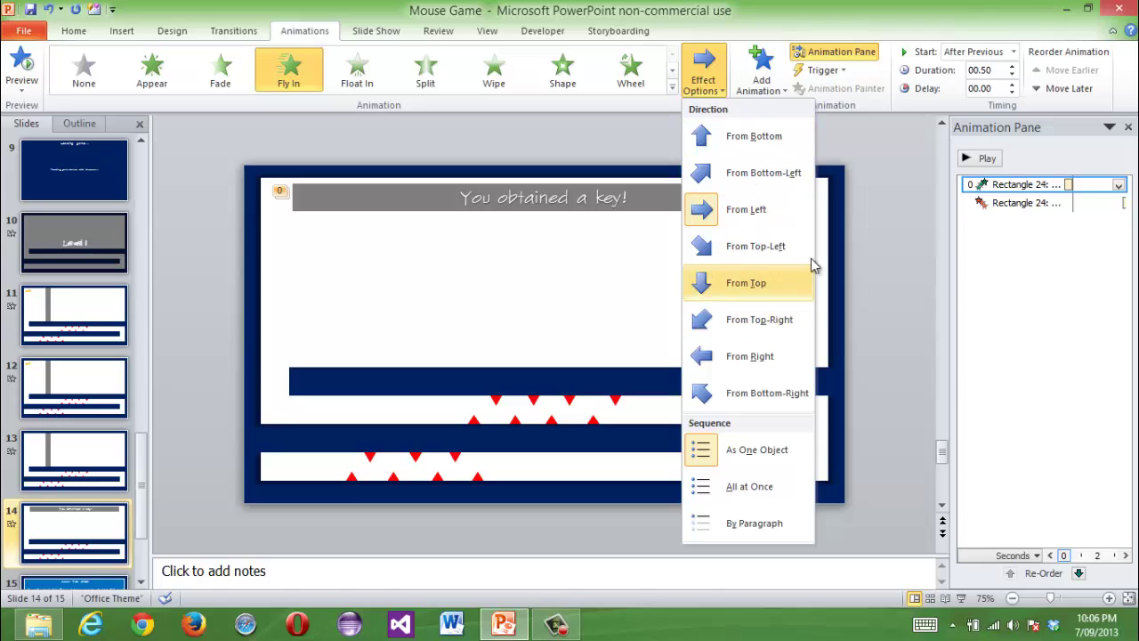
{"action": "left_click", "coordinate": [748, 282]}
{"action": "left_click", "coordinate": [1024, 203]}
{"action": "left_click", "coordinate": [703, 79]}
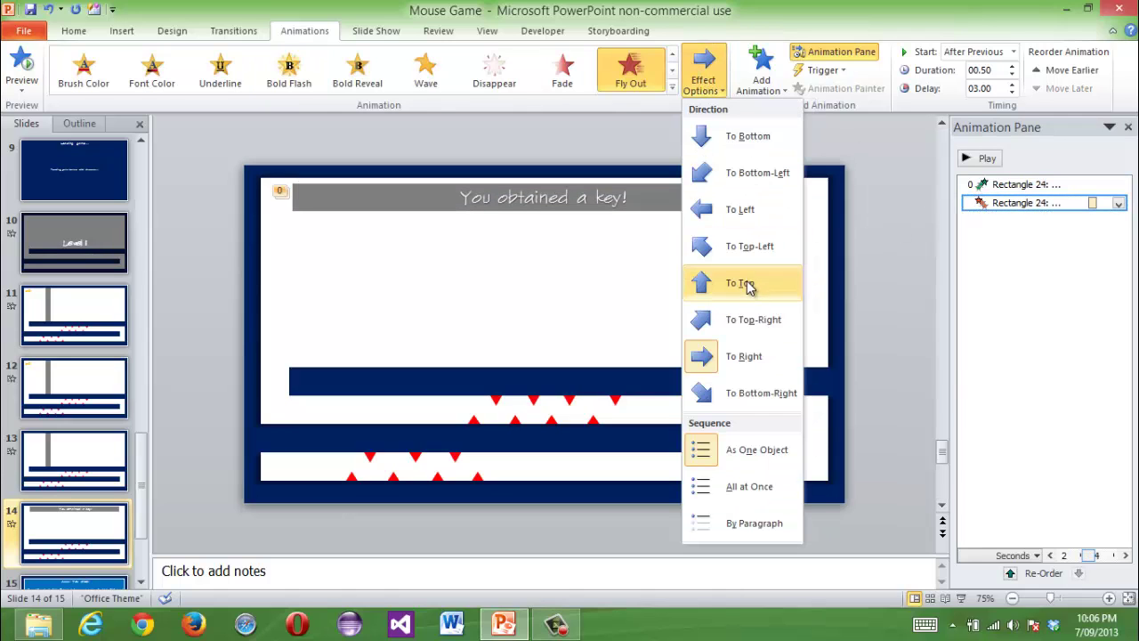
{"action": "left_click", "coordinate": [741, 283]}
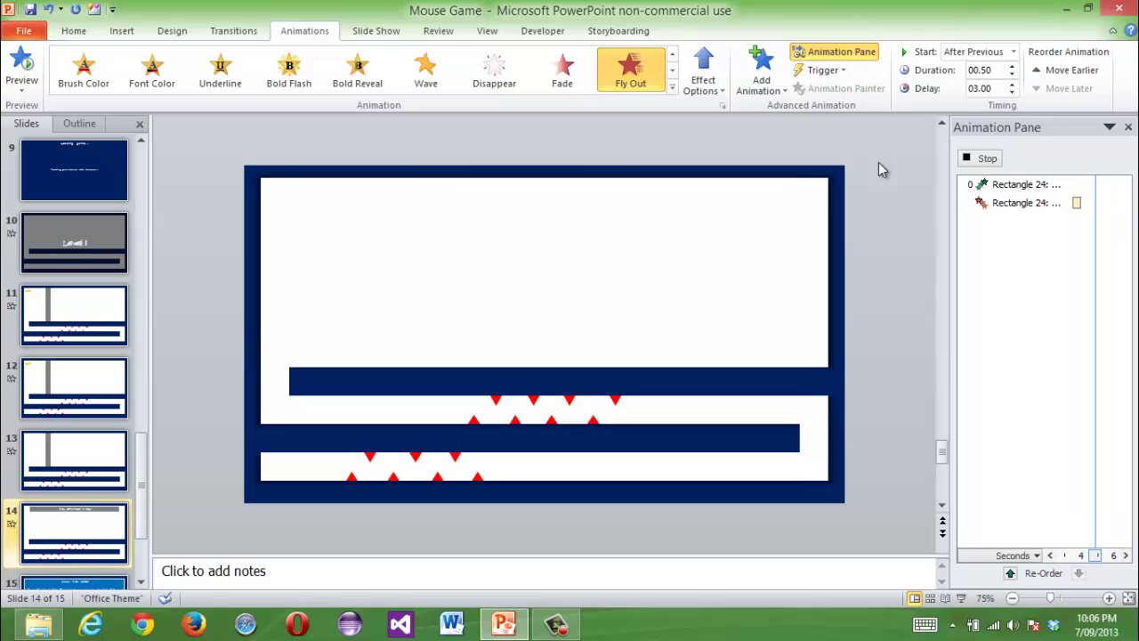
{"action": "left_click", "coordinate": [885, 228]}
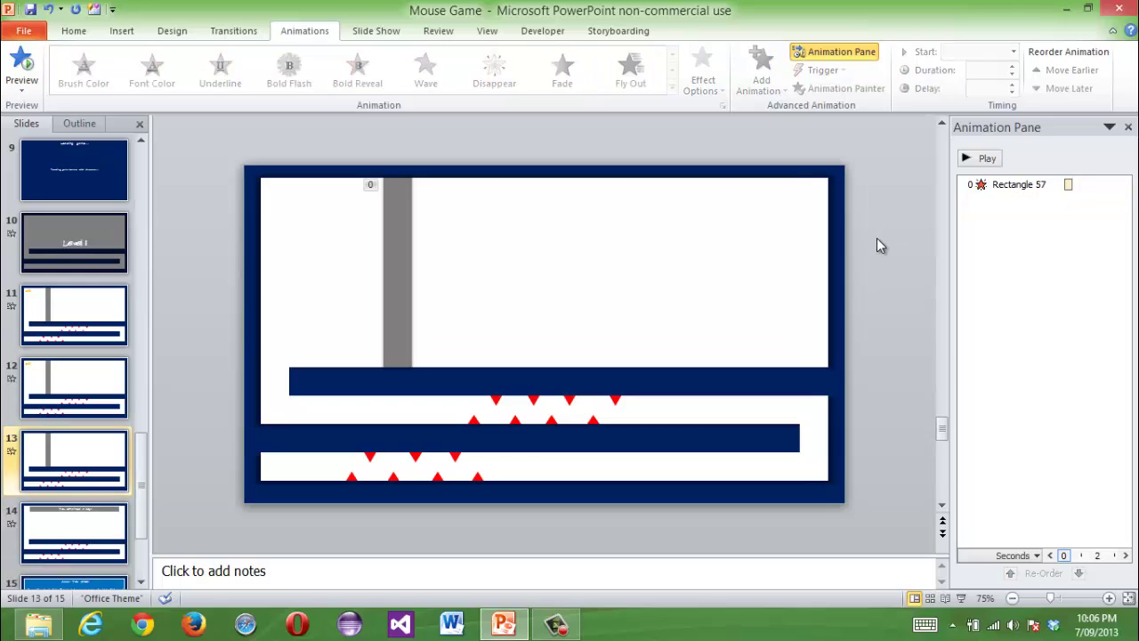
- Draw the chest body rectangle and place a duplicate of it above the body
{"action": "left_click", "coordinate": [818, 246]}
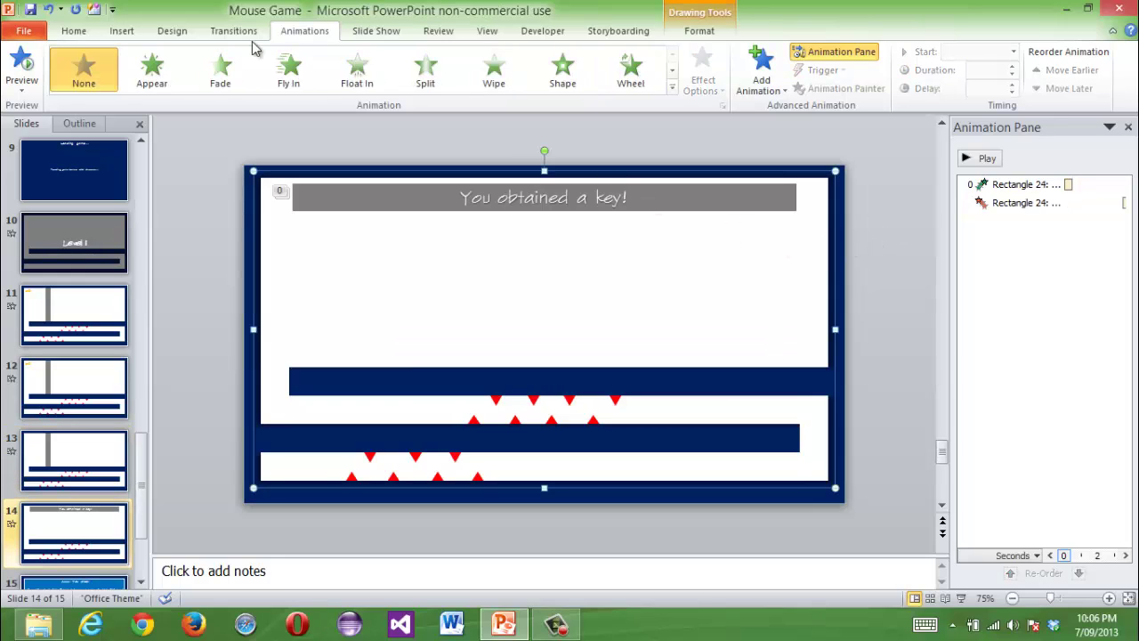
{"action": "left_click", "coordinate": [80, 32]}
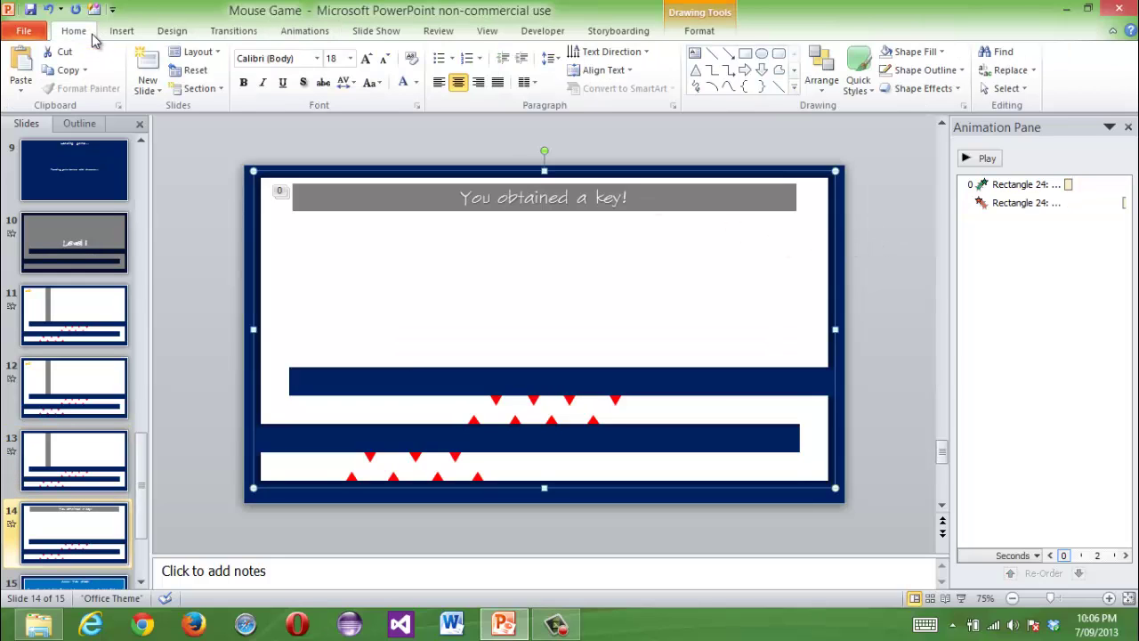
{"action": "left_click", "coordinate": [745, 55]}
{"action": "scroll", "coordinate": [784, 295], "scroll_direction": "up", "scroll_amount": 5}
{"action": "mouse_move", "coordinate": [756, 256]}
{"action": "left_mouse_down"}
{"action": "mouse_move", "coordinate": [866, 325]}
{"action": "mouse_move", "coordinate": [840, 323]}
{"action": "mouse_move", "coordinate": [857, 341]}
{"action": "left_mouse_up"}
{"action": "scroll", "coordinate": [854, 339], "scroll_direction": "up", "scroll_amount": 17}
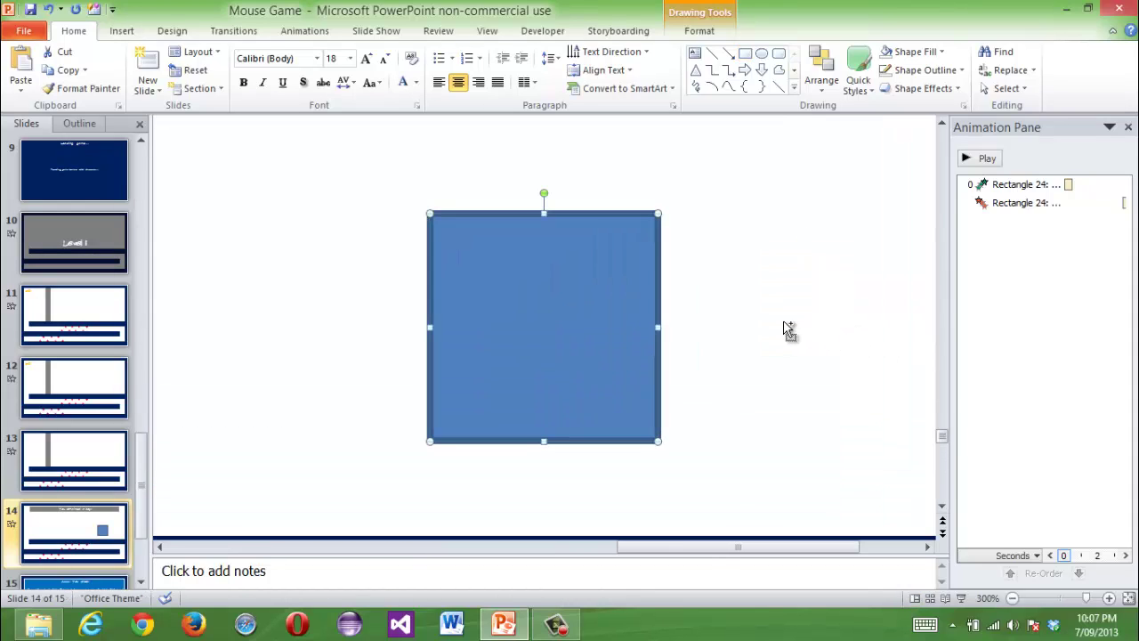
{"action": "key", "text": "ctrl+d"}
{"action": "left_click_drag", "start_coordinate": [628, 348], "coordinate": [570, 172]}
- Shorten the top copy into a lid and add a thin keyhole strip centred on its edge
{"action": "scroll", "coordinate": [593, 216], "scroll_direction": "up", "scroll_amount": 1}
{"action": "left_click_drag", "start_coordinate": [544, 120], "coordinate": [559, 290]}
{"action": "key", "text": "ctrl+v"}
{"action": "left_click_drag", "start_coordinate": [610, 348], "coordinate": [607, 332]}
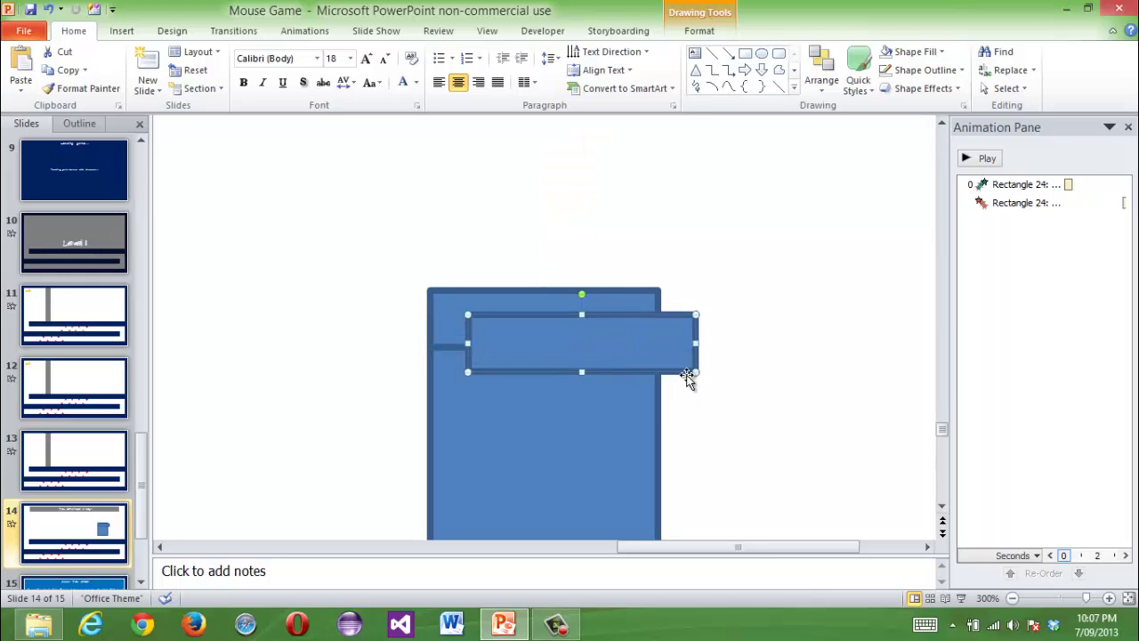
{"action": "left_click_drag", "start_coordinate": [696, 372], "coordinate": [514, 418]}
{"action": "left_click_drag", "start_coordinate": [515, 418], "coordinate": [561, 394]}
- Remove the dark outlines, fill the lid and body orange, and fill the keyhole white
{"action": "left_click", "coordinate": [610, 341], "text": "shift"}
{"action": "left_click", "coordinate": [606, 400], "text": "shift"}
{"action": "double_click", "coordinate": [555, 364], "text": "shift"}
{"action": "left_click", "coordinate": [592, 71]}
{"action": "left_click", "coordinate": [591, 71]}
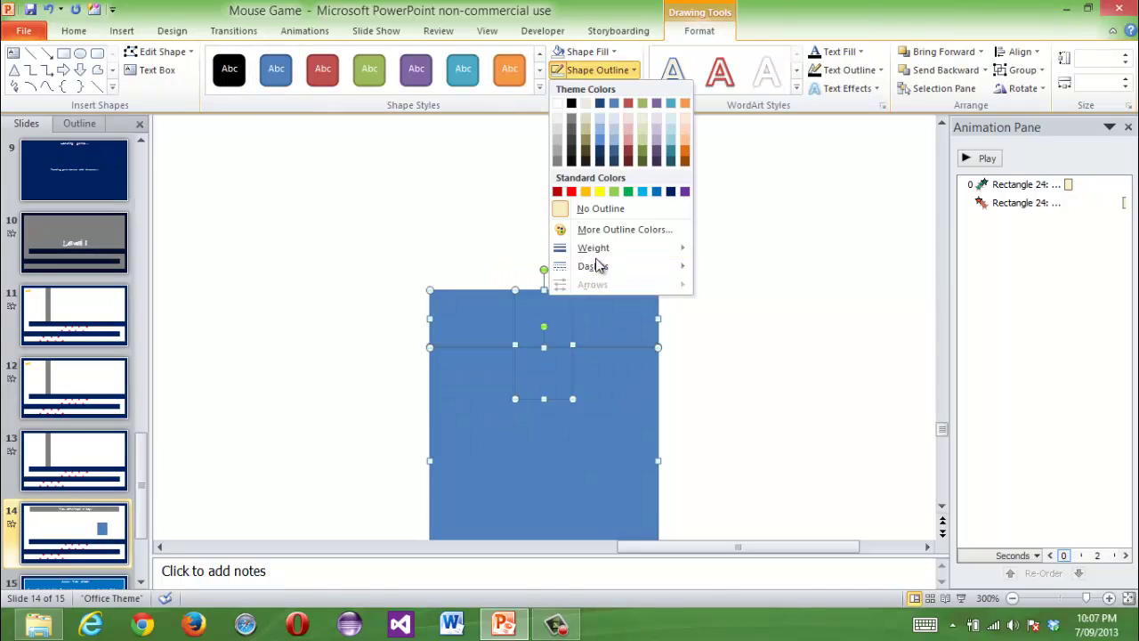
{"action": "left_click", "coordinate": [503, 365]}
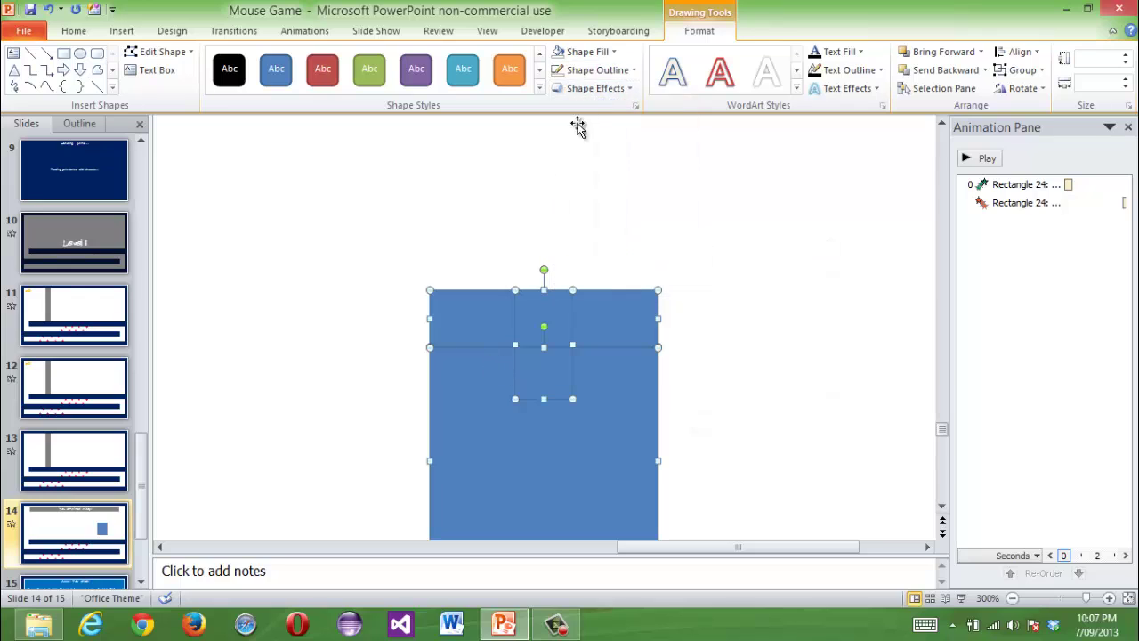
{"action": "left_click", "coordinate": [587, 51]}
{"action": "left_click", "coordinate": [586, 173]}
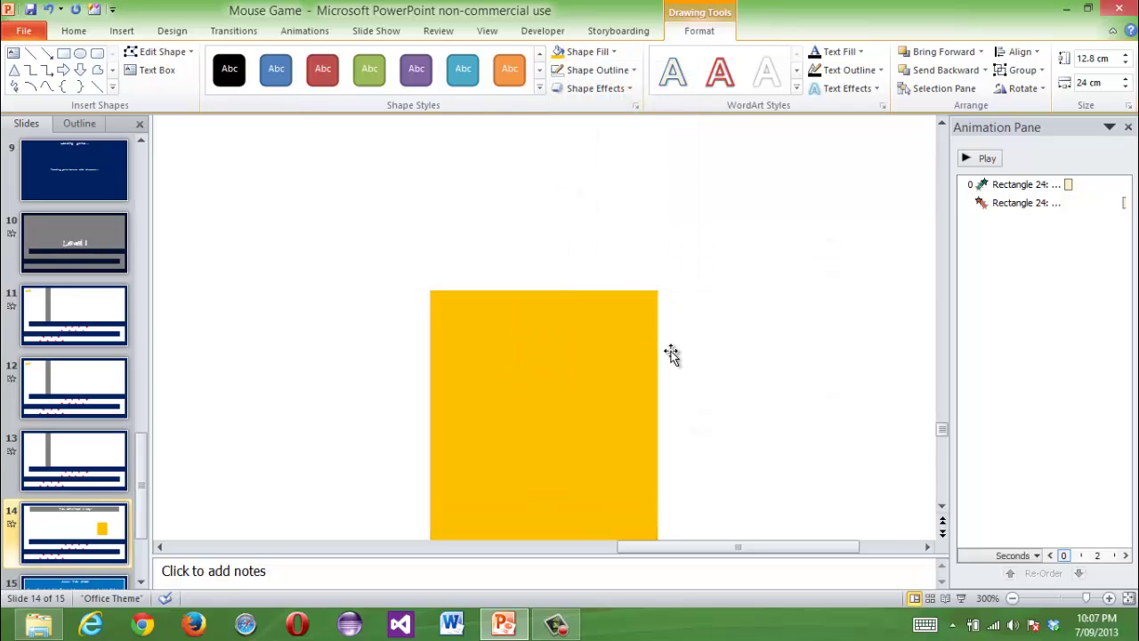
{"action": "left_click", "coordinate": [563, 299]}
{"action": "left_click", "coordinate": [588, 51]}
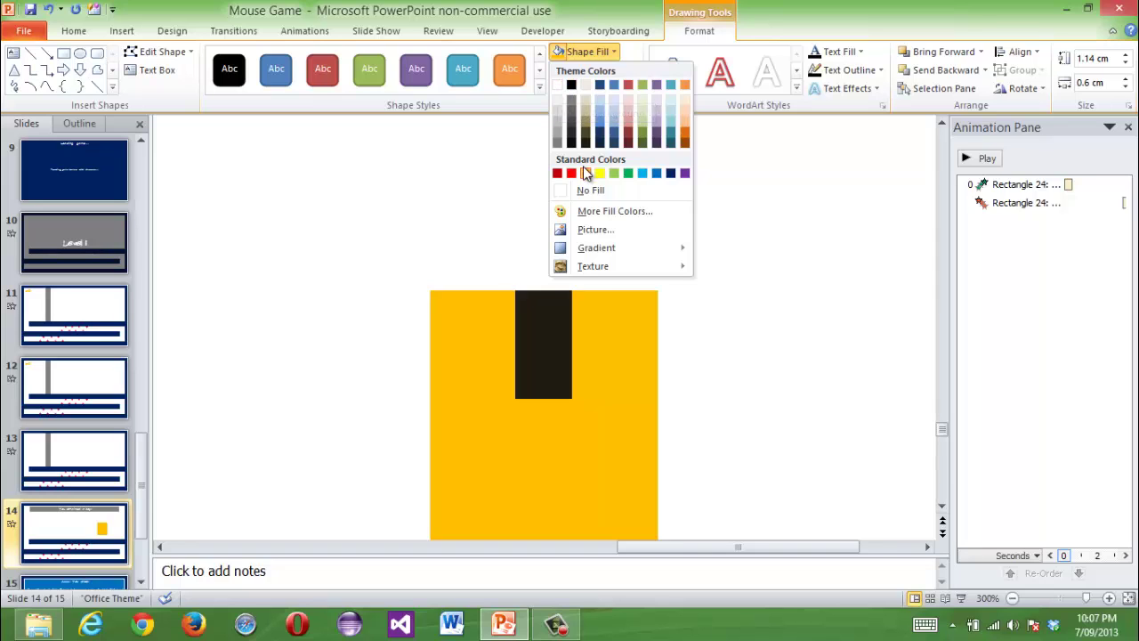
{"action": "left_click", "coordinate": [557, 87]}
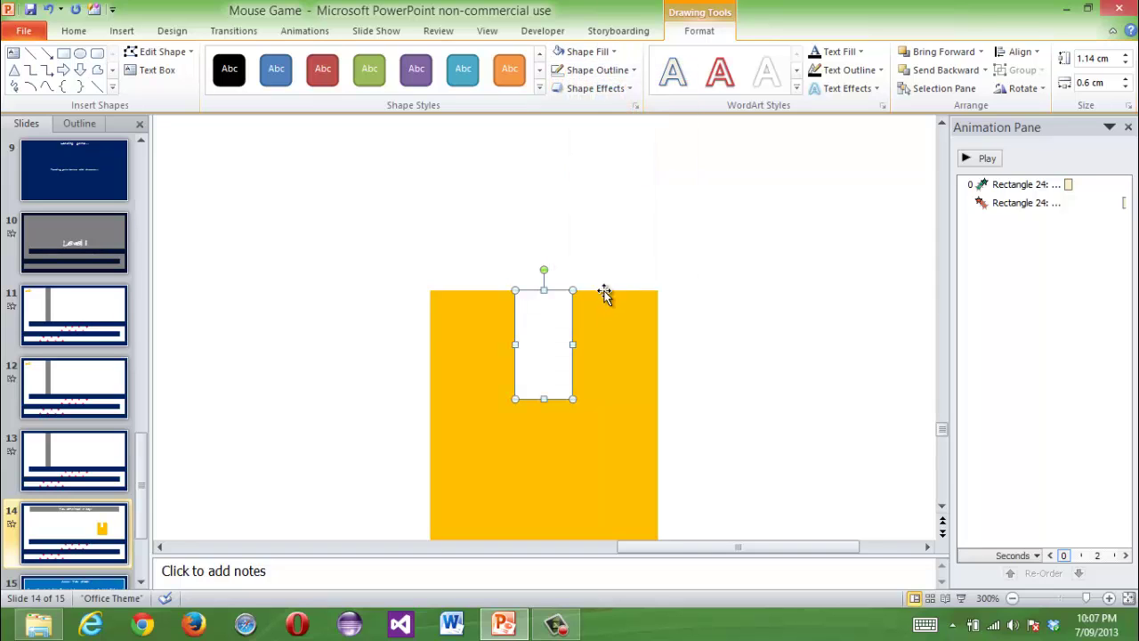
- Outline the keyhole, lid and body in white at 1 pt weight
{"action": "left_click", "coordinate": [610, 313], "text": "shift"}
{"action": "left_click", "coordinate": [613, 406], "text": "shift"}
{"action": "left_click", "coordinate": [595, 69]}
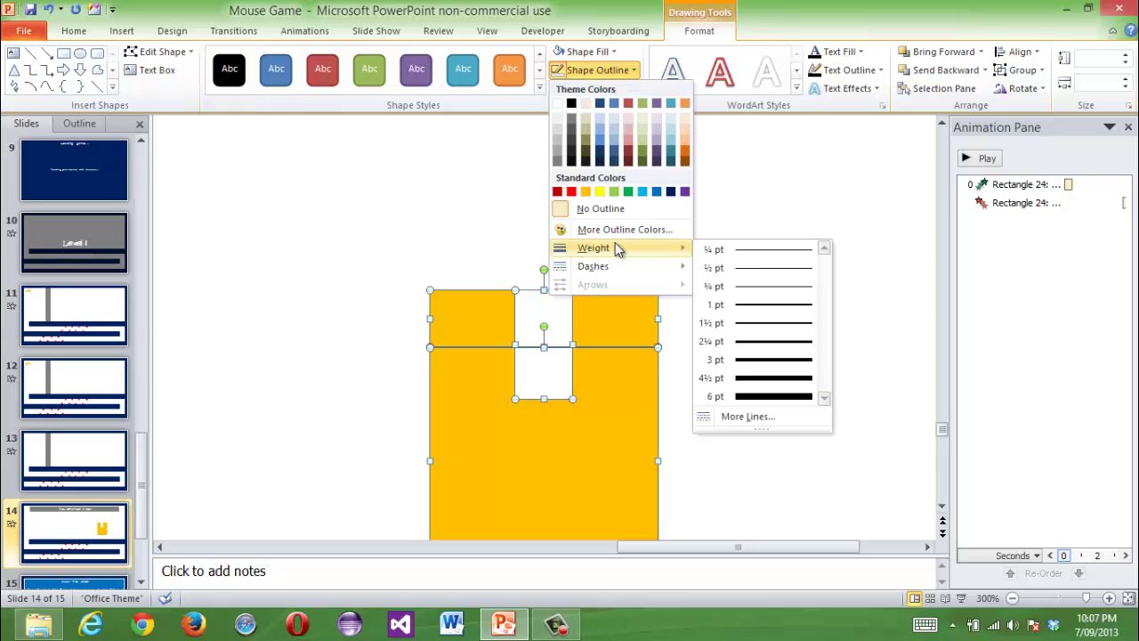
{"action": "left_click", "coordinate": [762, 246]}
{"action": "left_click", "coordinate": [590, 88]}
{"action": "left_click", "coordinate": [594, 70]}
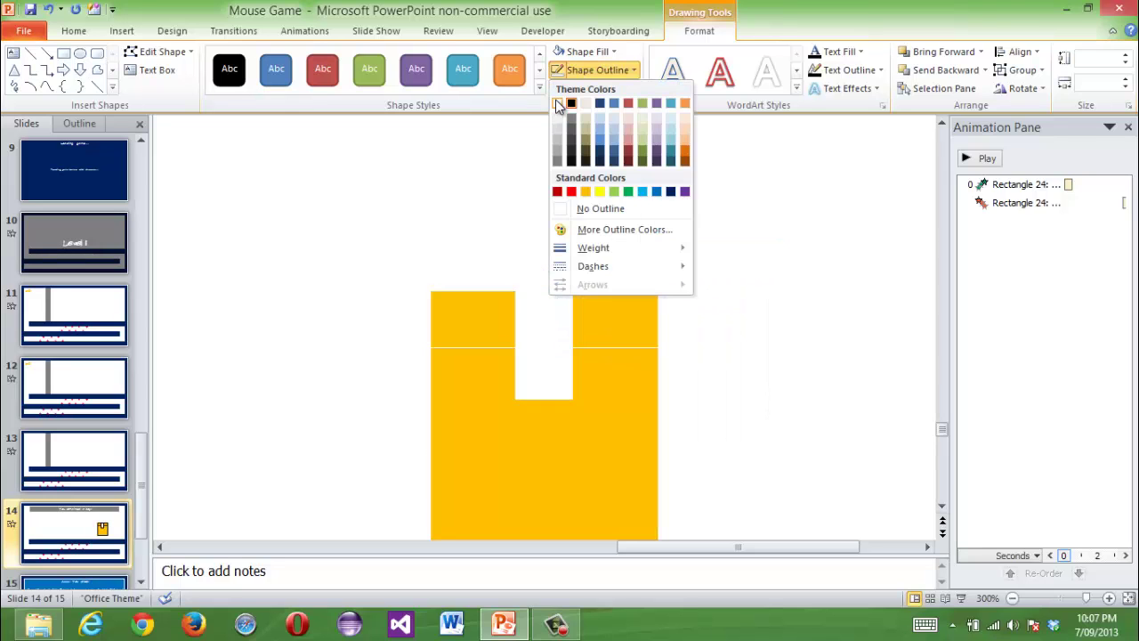
{"action": "left_click", "coordinate": [558, 104]}
{"action": "left_click", "coordinate": [595, 70]}
{"action": "mouse_move", "coordinate": [605, 248]}
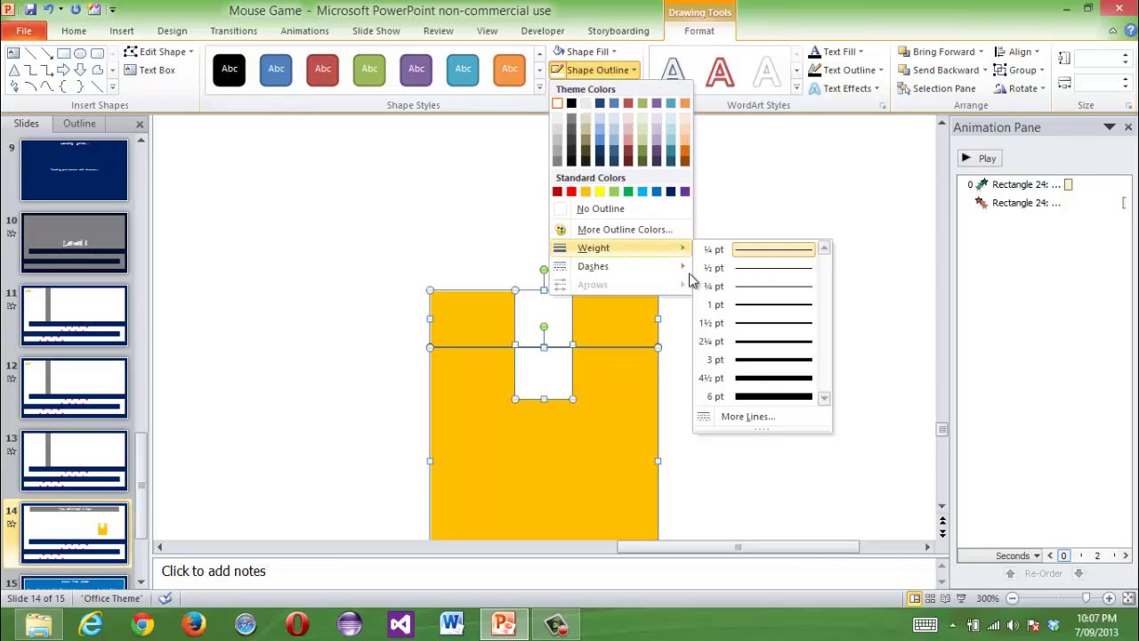
{"action": "left_click", "coordinate": [743, 306]}
{"action": "scroll", "coordinate": [717, 347], "scroll_direction": "down", "scroll_amount": 5}
- Group the chest pieces and shorten the chest body slightly
{"action": "right_click", "coordinate": [667, 344]}
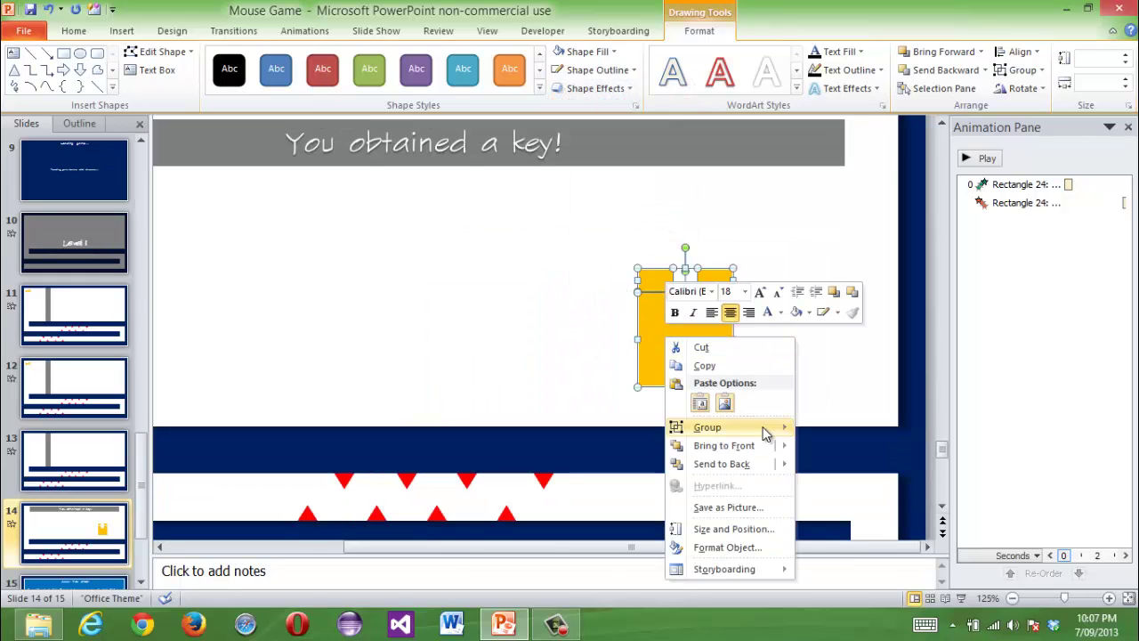
{"action": "mouse_move", "coordinate": [763, 432]}
{"action": "left_click", "coordinate": [807, 428]}
{"action": "left_click", "coordinate": [596, 88]}
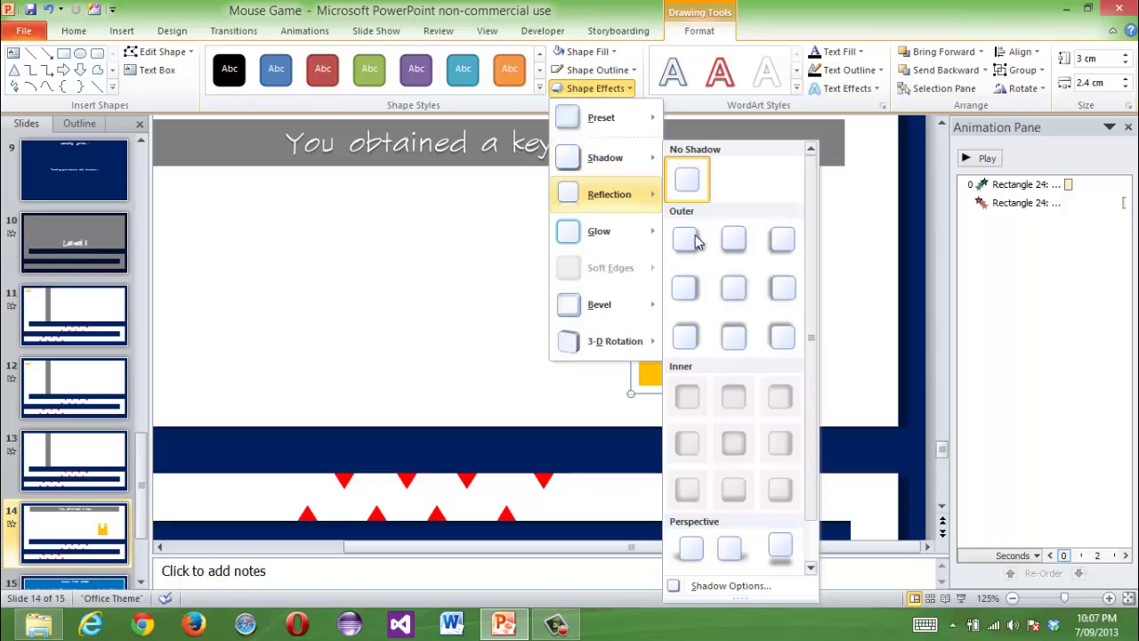
{"action": "left_click", "coordinate": [696, 388]}
{"action": "left_click_drag", "start_coordinate": [686, 381], "coordinate": [687, 356]}
- Add a perspective shadow to the chest
{"action": "left_click", "coordinate": [608, 92]}
{"action": "mouse_move", "coordinate": [614, 157]}
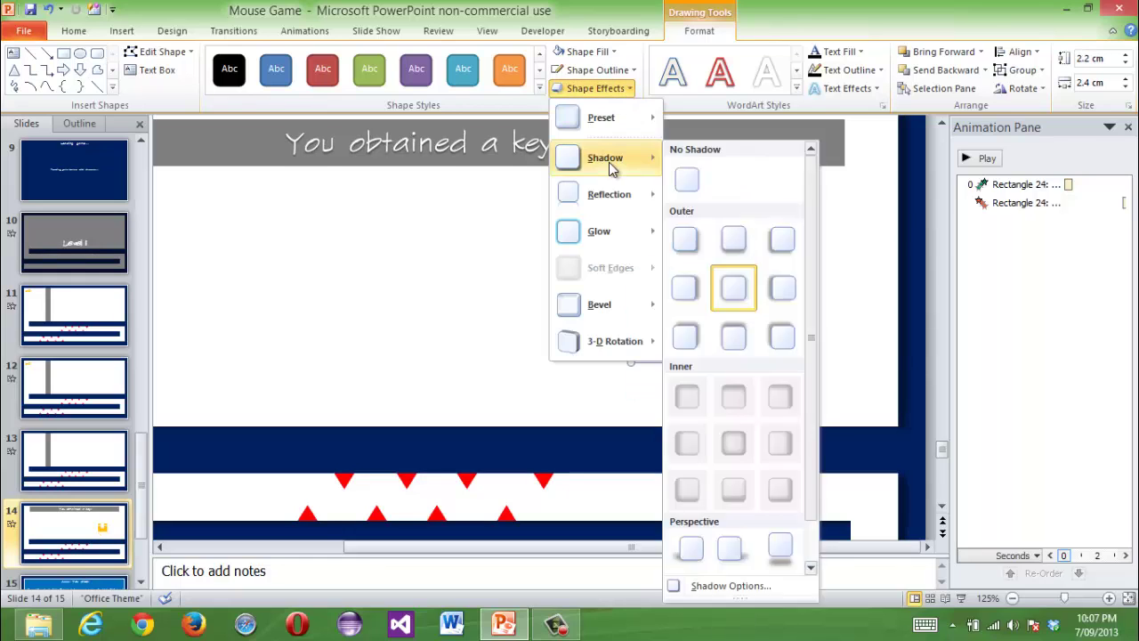
{"action": "left_click", "coordinate": [746, 552]}
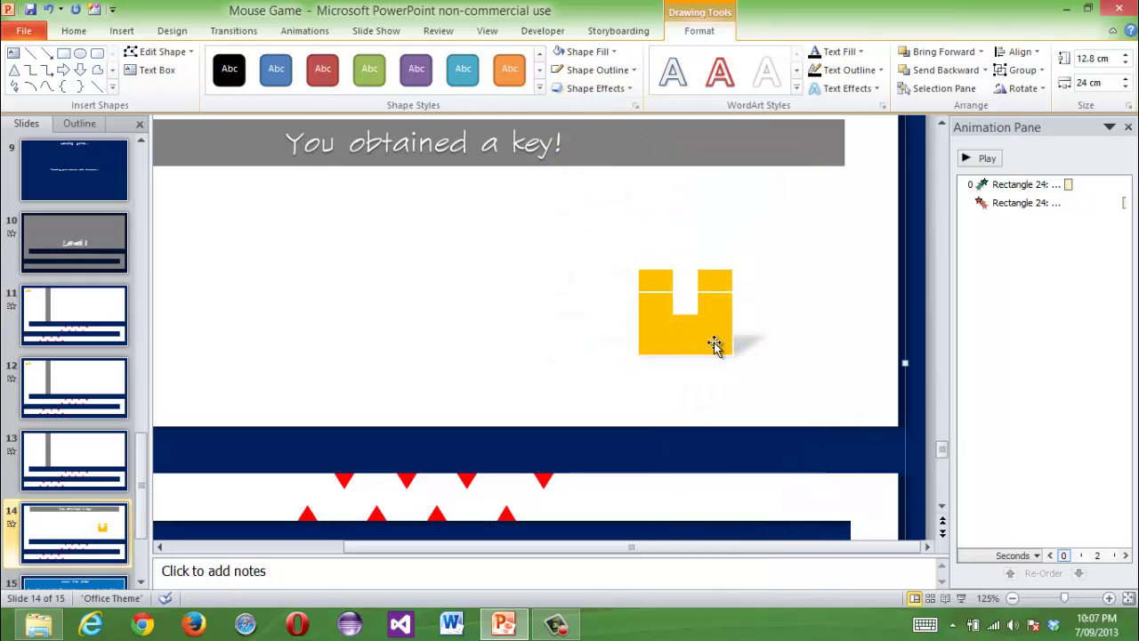
{"action": "left_click", "coordinate": [595, 89]}
{"action": "mouse_move", "coordinate": [588, 157]}
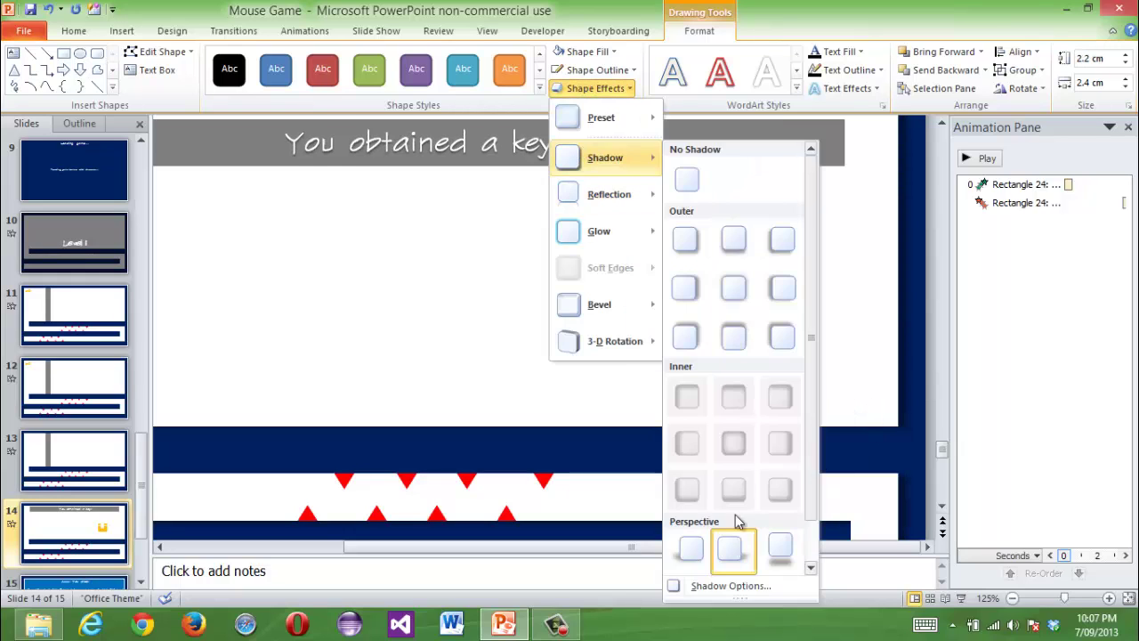
{"action": "left_click", "coordinate": [687, 547]}
{"action": "left_click", "coordinate": [595, 88]}
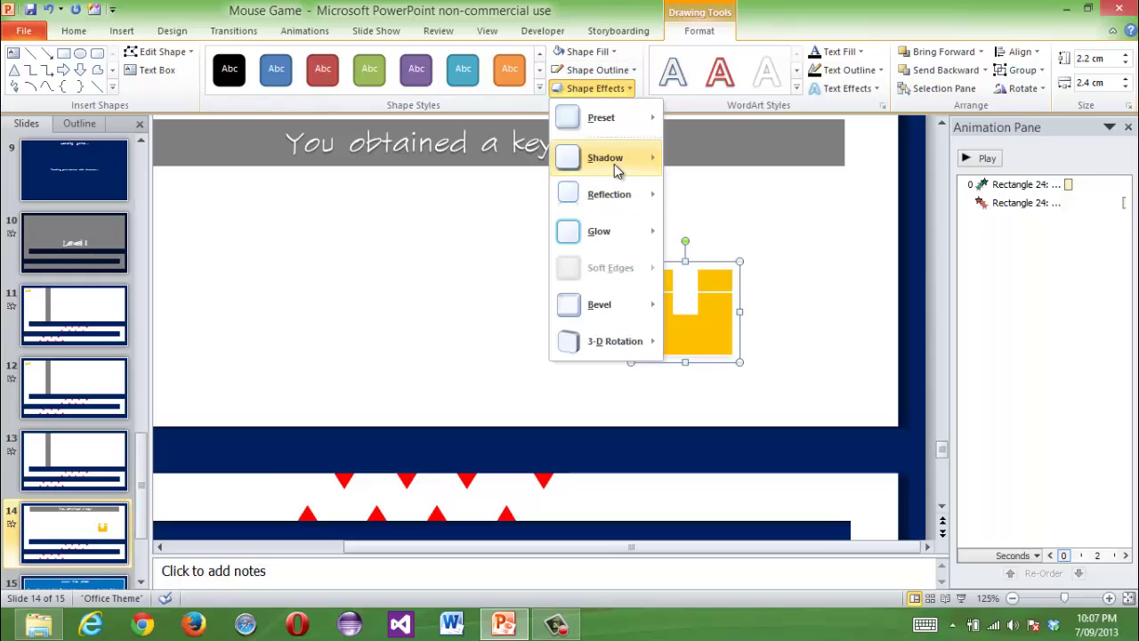
{"action": "left_click", "coordinate": [783, 487]}
- Change the thickness of the chest's outline
{"action": "left_click", "coordinate": [594, 69]}
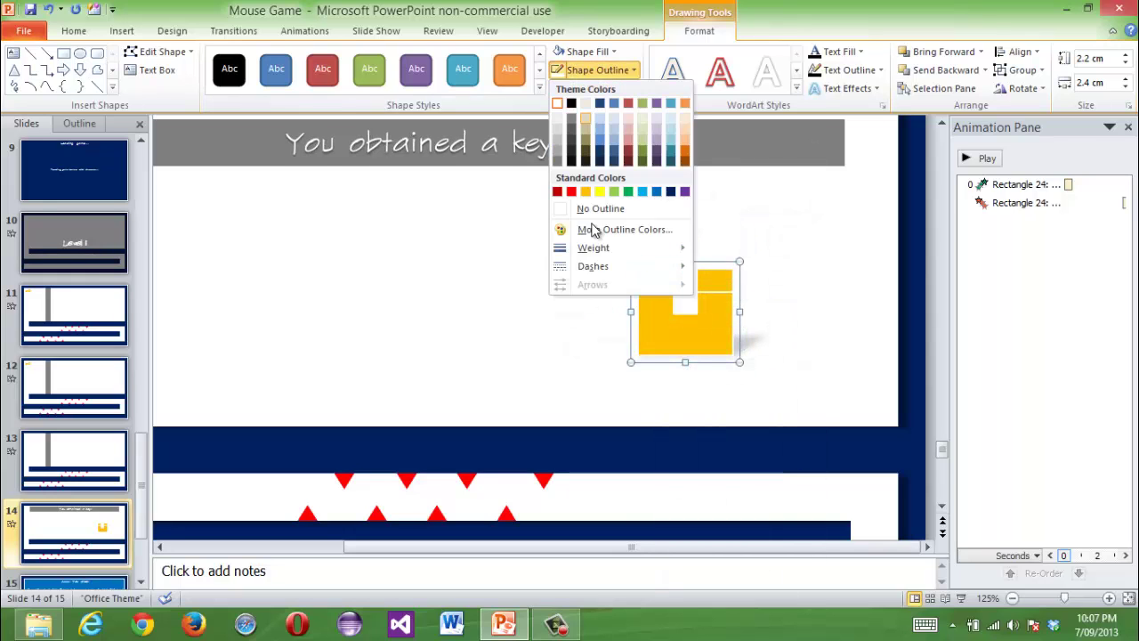
{"action": "mouse_move", "coordinate": [636, 248]}
{"action": "left_click", "coordinate": [591, 73]}
{"action": "left_click", "coordinate": [590, 73]}
{"action": "mouse_move", "coordinate": [658, 247]}
{"action": "left_click", "coordinate": [739, 258]}
{"action": "left_click", "coordinate": [596, 71]}
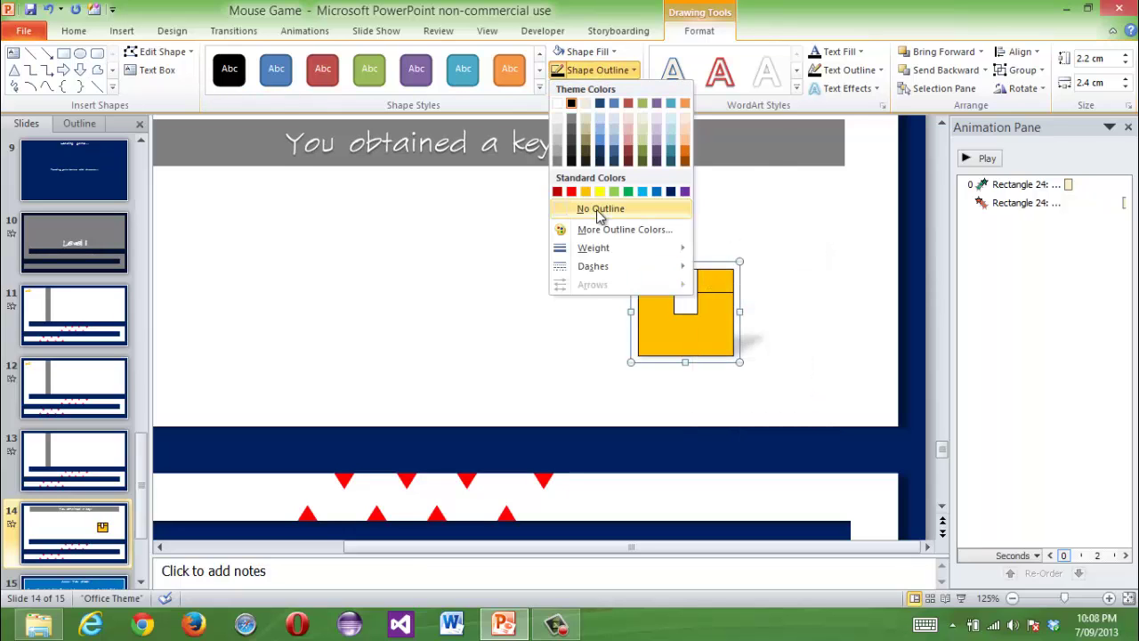
{"action": "mouse_move", "coordinate": [623, 247]}
{"action": "left_click", "coordinate": [730, 258]}
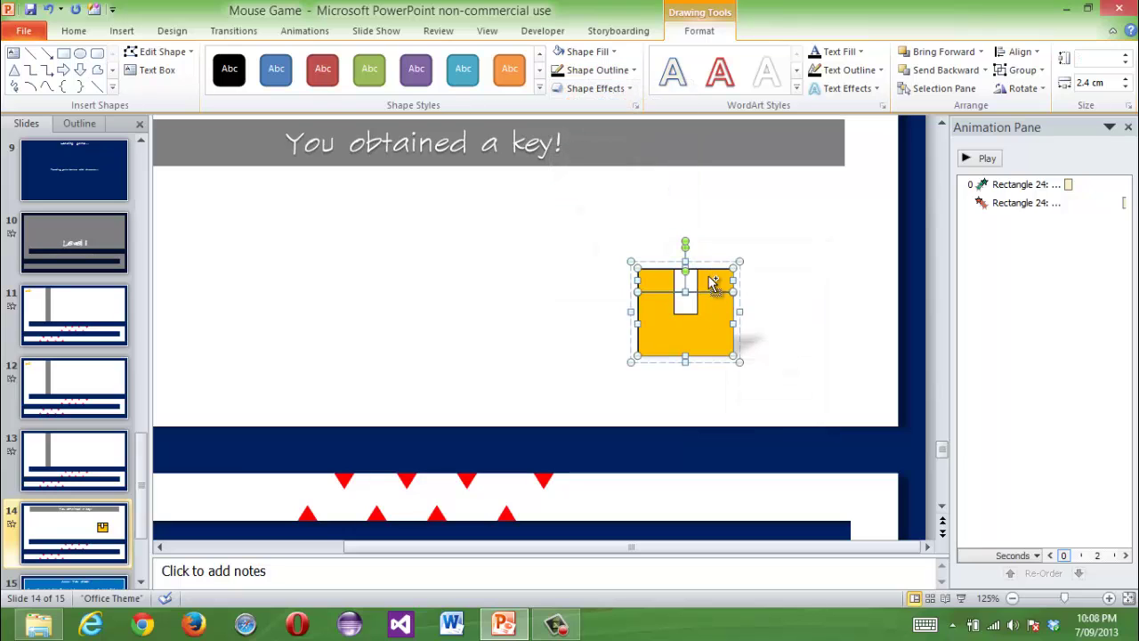
- Give the chest body and lid a dark gold gradient fill
{"action": "left_click", "coordinate": [595, 88]}
{"action": "left_click", "coordinate": [587, 52]}
{"action": "mouse_move", "coordinate": [623, 247]}
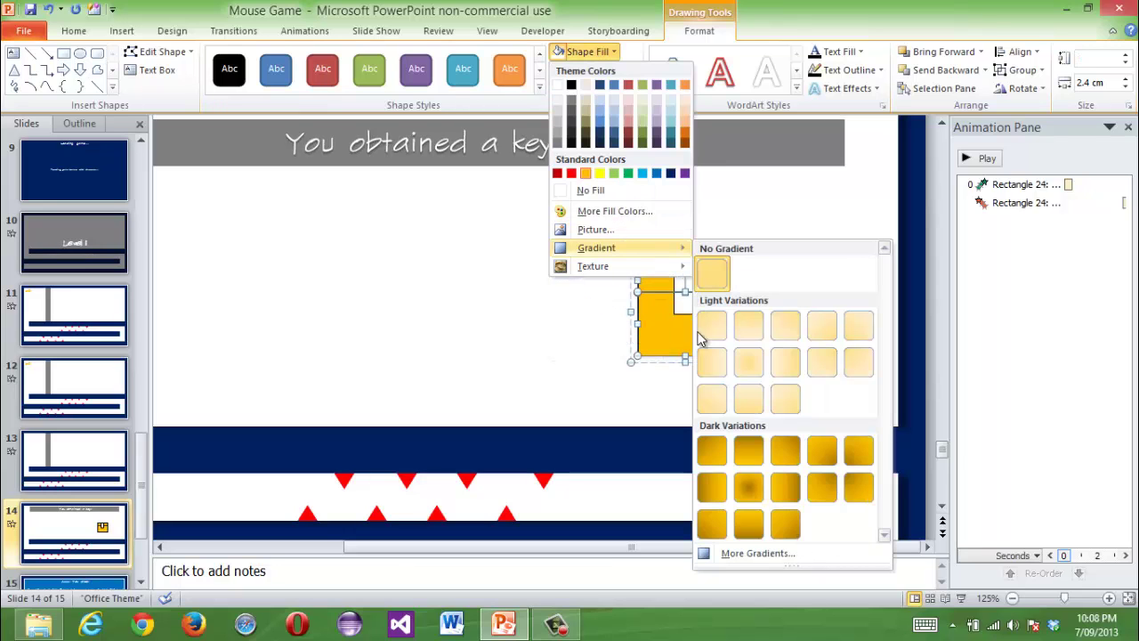
{"action": "left_click", "coordinate": [756, 516]}
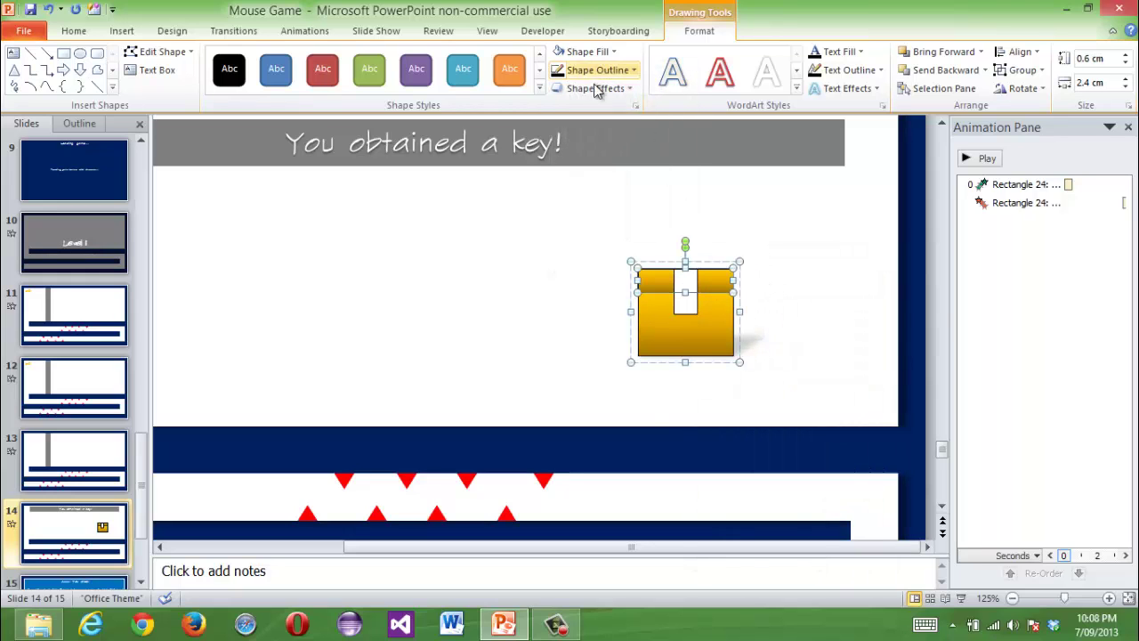
{"action": "left_click", "coordinate": [595, 88]}
{"action": "left_click", "coordinate": [588, 52]}
{"action": "mouse_move", "coordinate": [623, 248]}
{"action": "left_click", "coordinate": [749, 327]}
{"action": "left_click", "coordinate": [786, 350]}
{"action": "scroll", "coordinate": [799, 359], "scroll_direction": "down", "scroll_amount": 5, "text": "ctrl"}
- Keep the chest in the maze's upper-right corner and resize it to 1.63 x 1.78 cm
{"action": "left_click_drag", "start_coordinate": [677, 324], "coordinate": [735, 305]}
{"action": "left_click", "coordinate": [823, 316]}
{"action": "key", "text": "ctrl+z"}
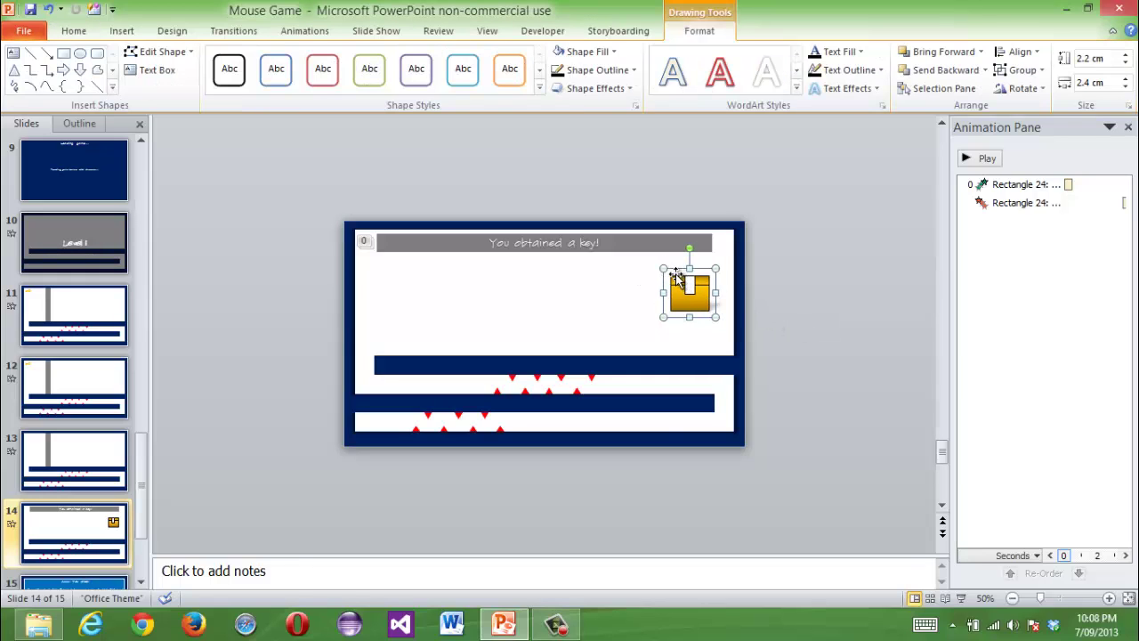
{"action": "left_click_drag", "start_coordinate": [663, 267], "coordinate": [674, 277]}
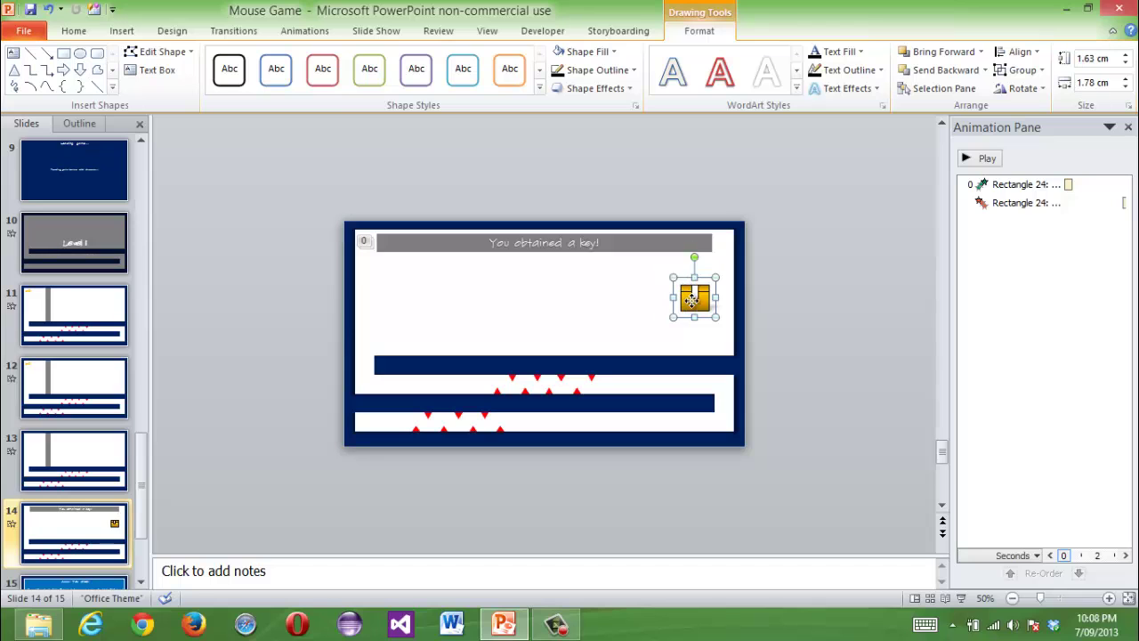
{"action": "left_click", "coordinate": [768, 318]}
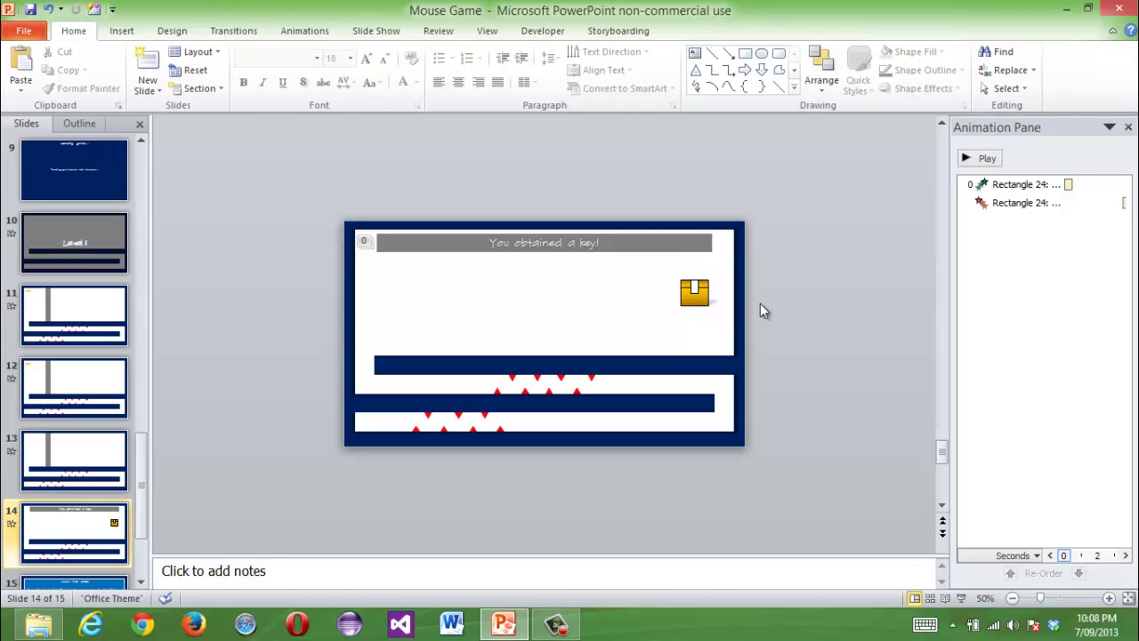
{"action": "key", "text": "shift+F5"}
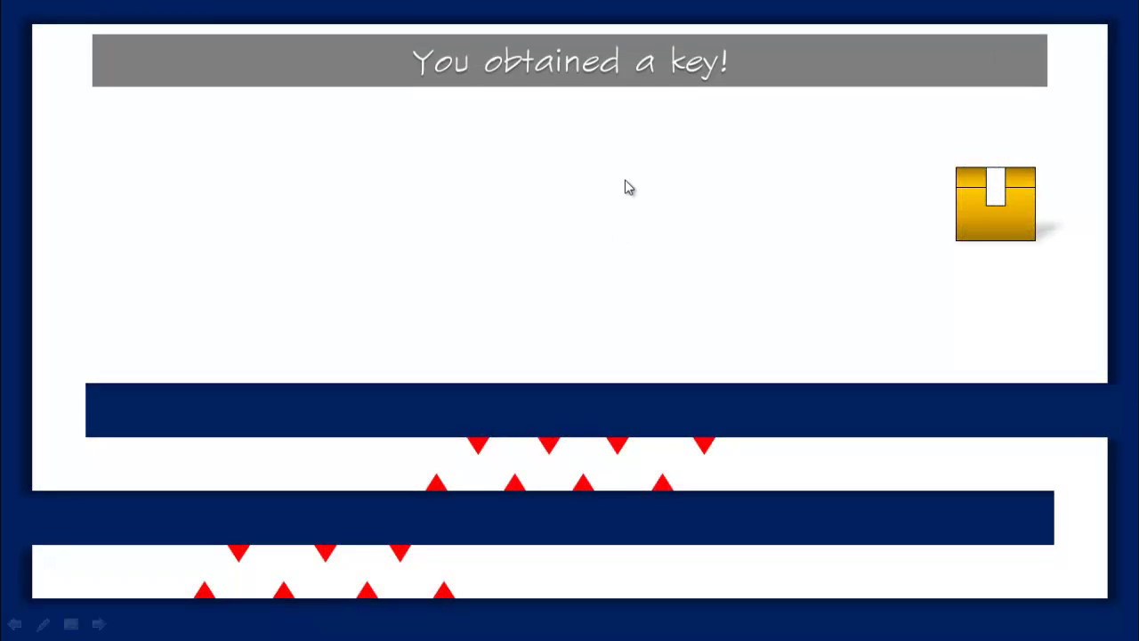
{"action": "key", "text": "Escape"}
{"action": "scroll", "coordinate": [805, 222], "scroll_direction": "up", "scroll_amount": 1}
{"action": "scroll", "coordinate": [805, 227], "scroll_direction": "down", "scroll_amount": 1}
{"action": "scroll", "coordinate": [805, 229], "scroll_direction": "up", "scroll_amount": 3}
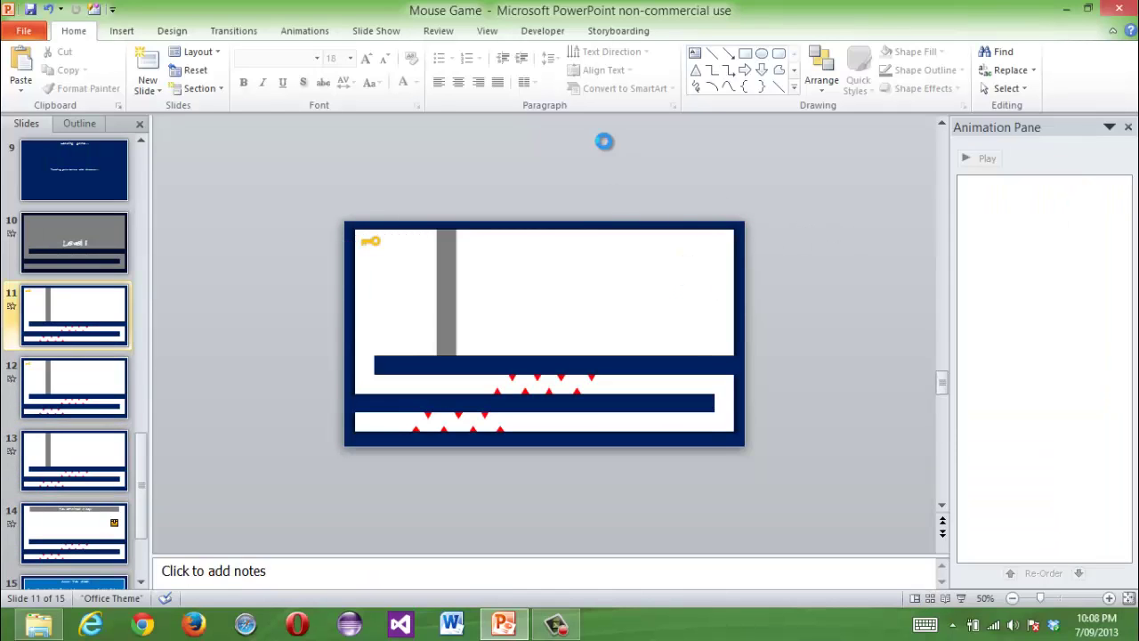
{"action": "key", "text": "shift+F5"}
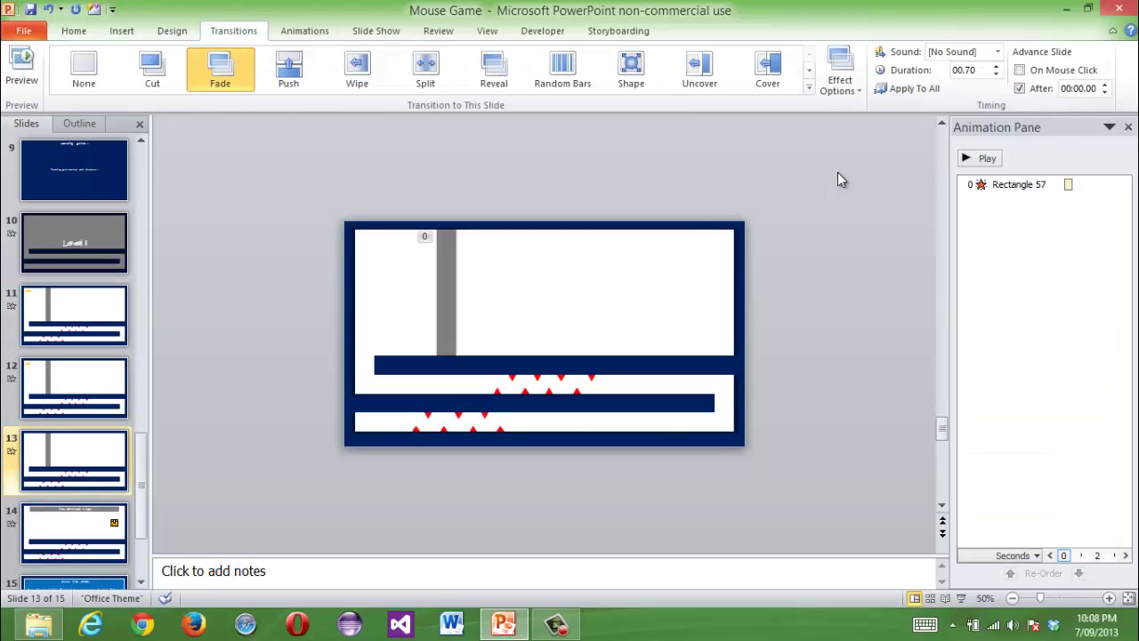
{"action": "key", "text": "Page_Up"}
{"action": "key", "text": "F5"}
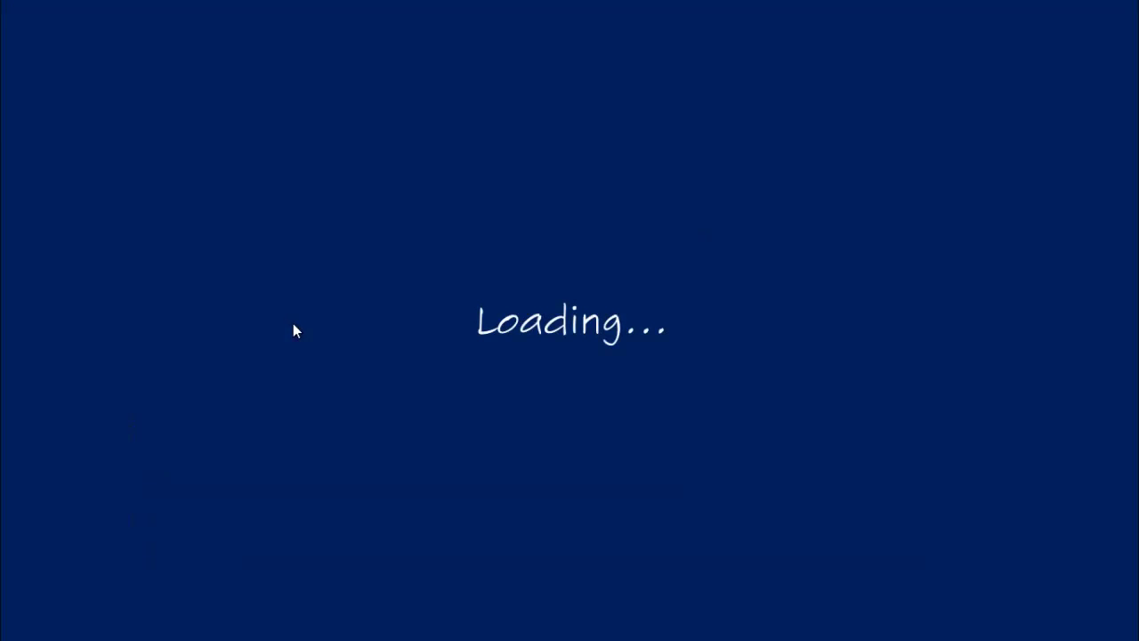
{"action": "key", "text": "Escape"}
{"action": "scroll", "coordinate": [62, 356], "scroll_direction": "down", "scroll_amount": 8}
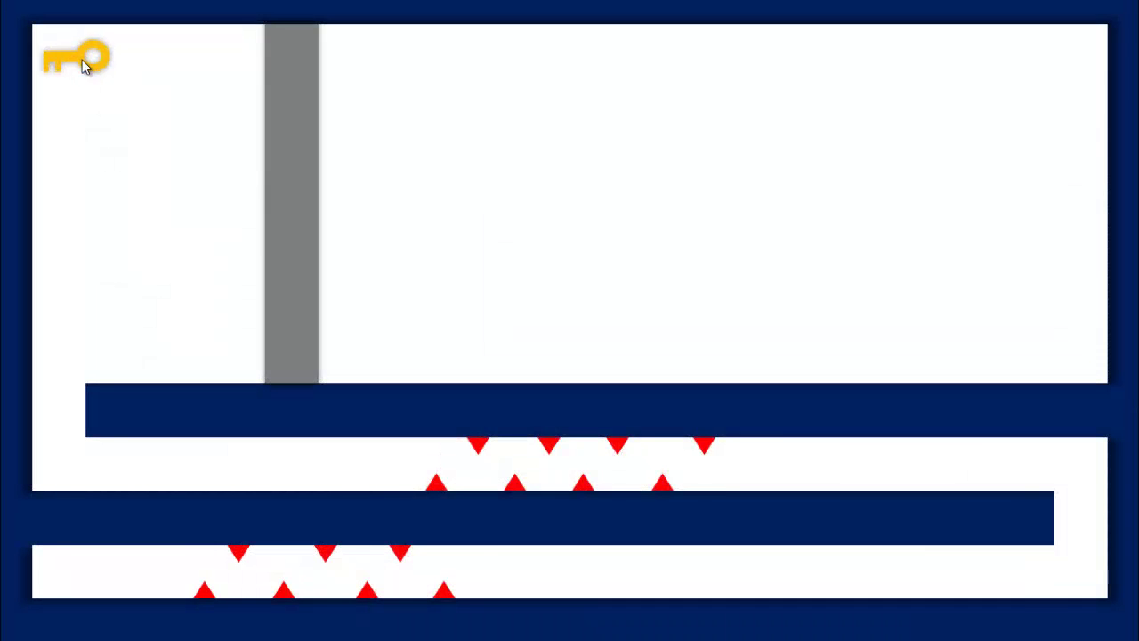
{"action": "left_click", "coordinate": [81, 59]}
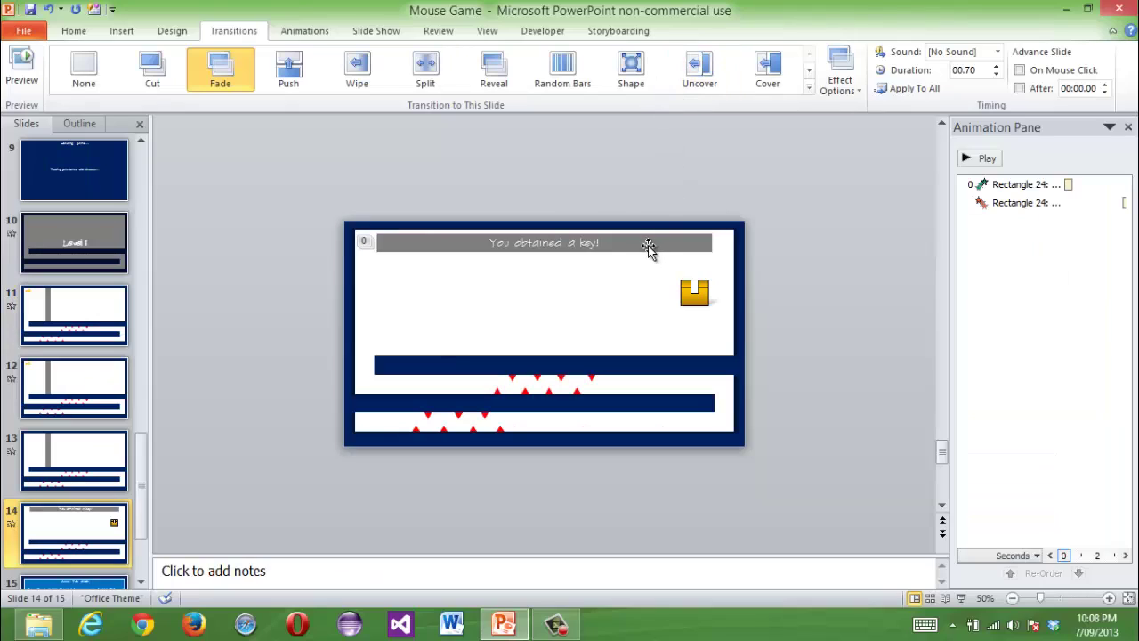
- Append 'Use it to open the chest!' after 'You obtained a key!' in the grey banner
{"action": "left_click", "coordinate": [607, 248]}
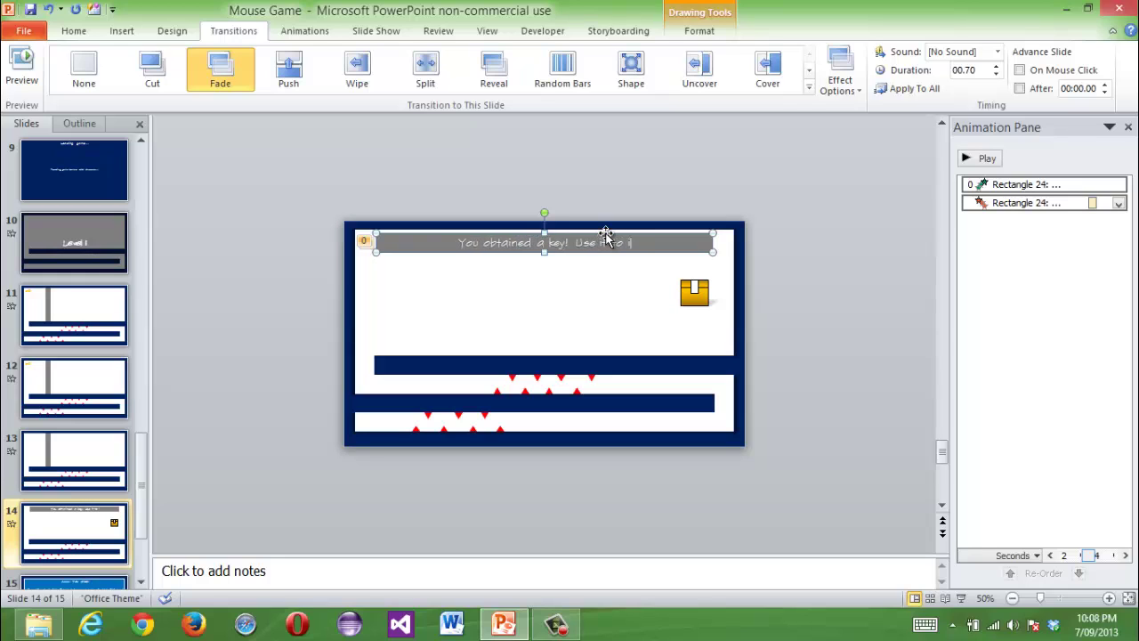
{"action": "type", "text": "open th"}
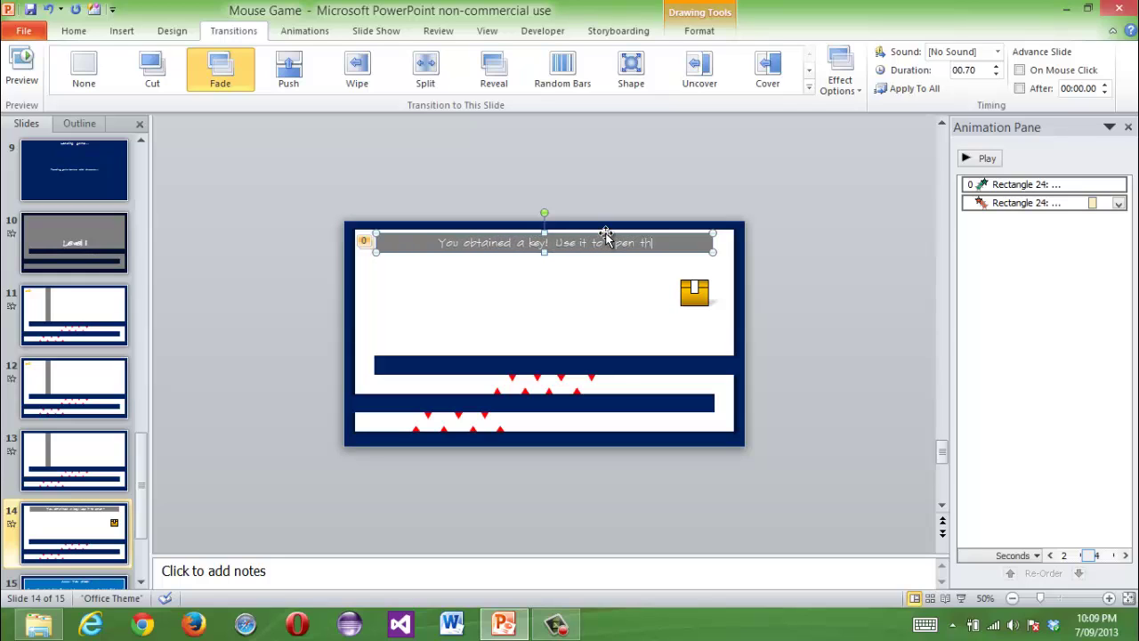
{"action": "type", "text": "e chest!"}
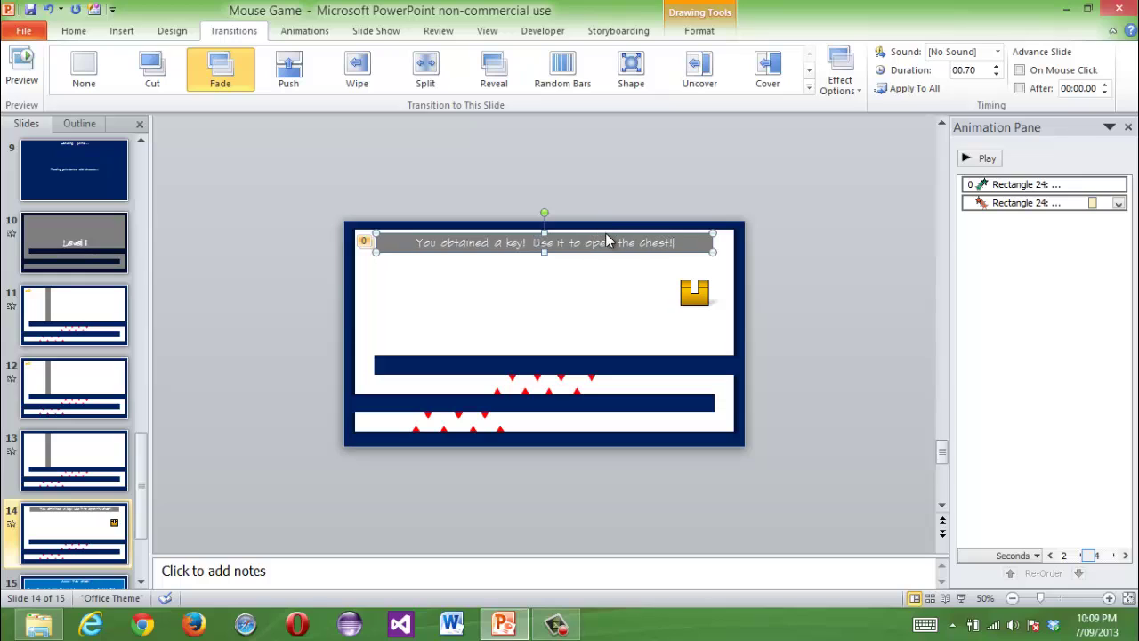
{"action": "left_click", "coordinate": [763, 231]}
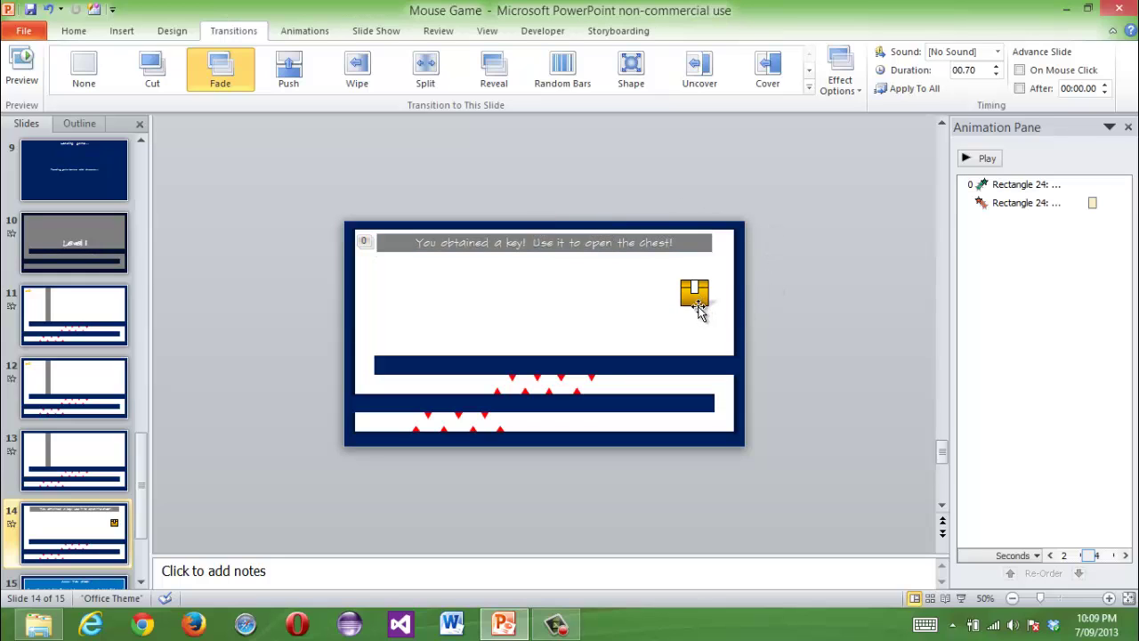
- Copy the gold chest from slide 14 and paste it onto slides 13, 12 and 11
{"action": "key", "text": "Page_Up"}
{"action": "key", "text": "Page_Down"}
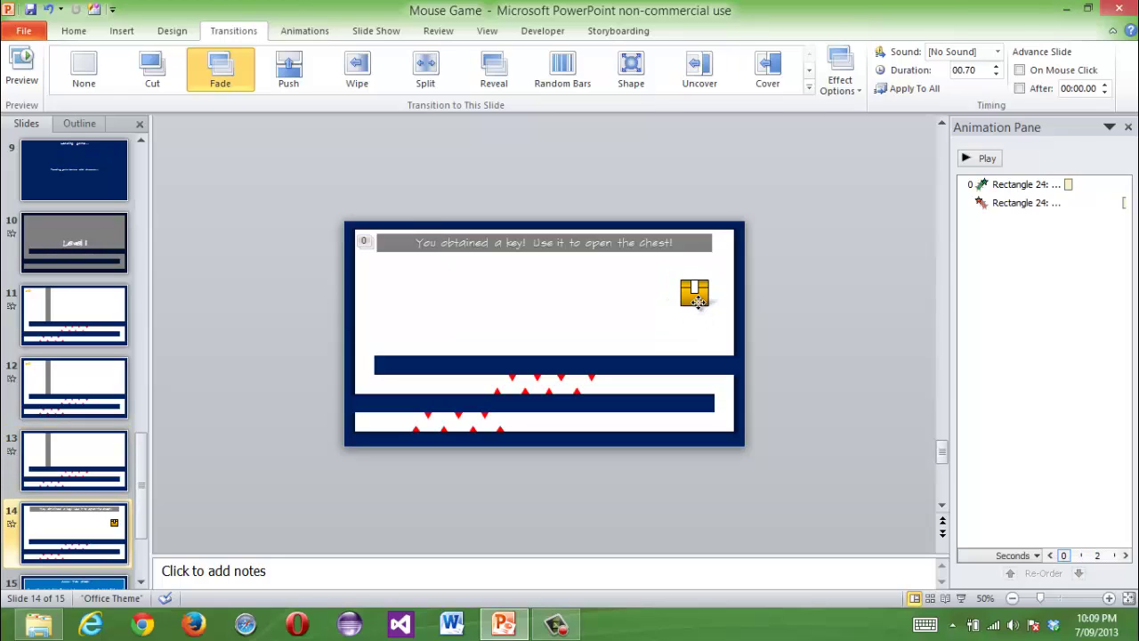
{"action": "key", "text": "ctrl+c"}
{"action": "key", "text": "Page_Up"}
{"action": "key", "text": "ctrl+v"}
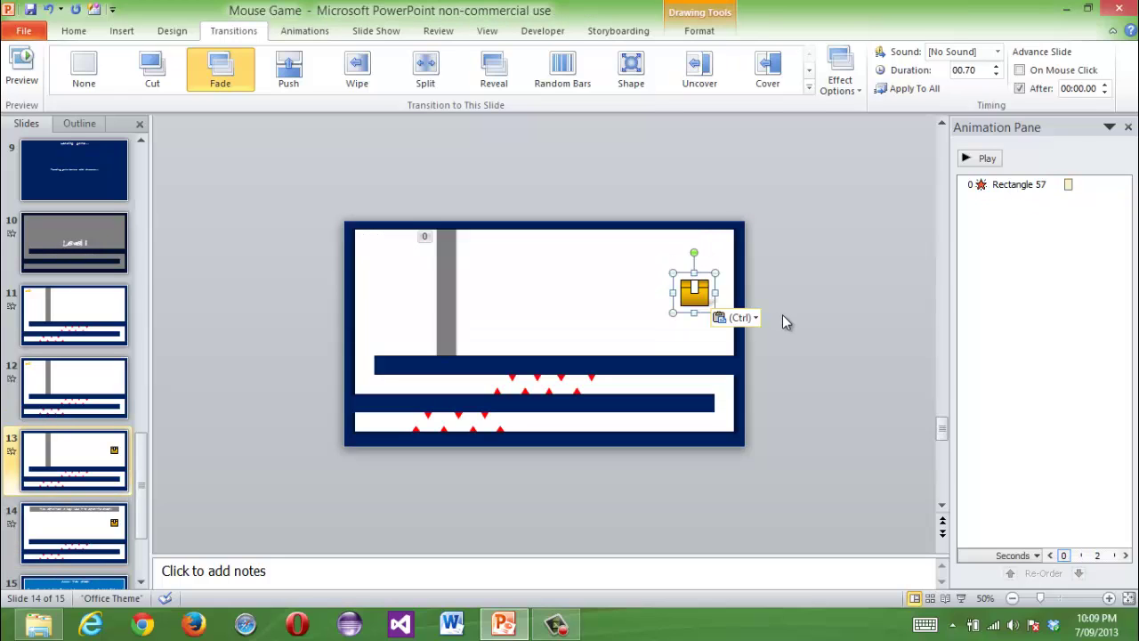
{"action": "key", "text": "Page_Up"}
{"action": "key", "text": "ctrl+v"}
{"action": "key", "text": "Page_Up"}
{"action": "key", "text": "ctrl+v"}
{"action": "key", "text": "Page_Up"}
{"action": "key", "text": "Page_Down"}
- Test the game as a slide show, then delete the banner's second animation on slide 14
{"action": "key", "text": "Page_Up"}
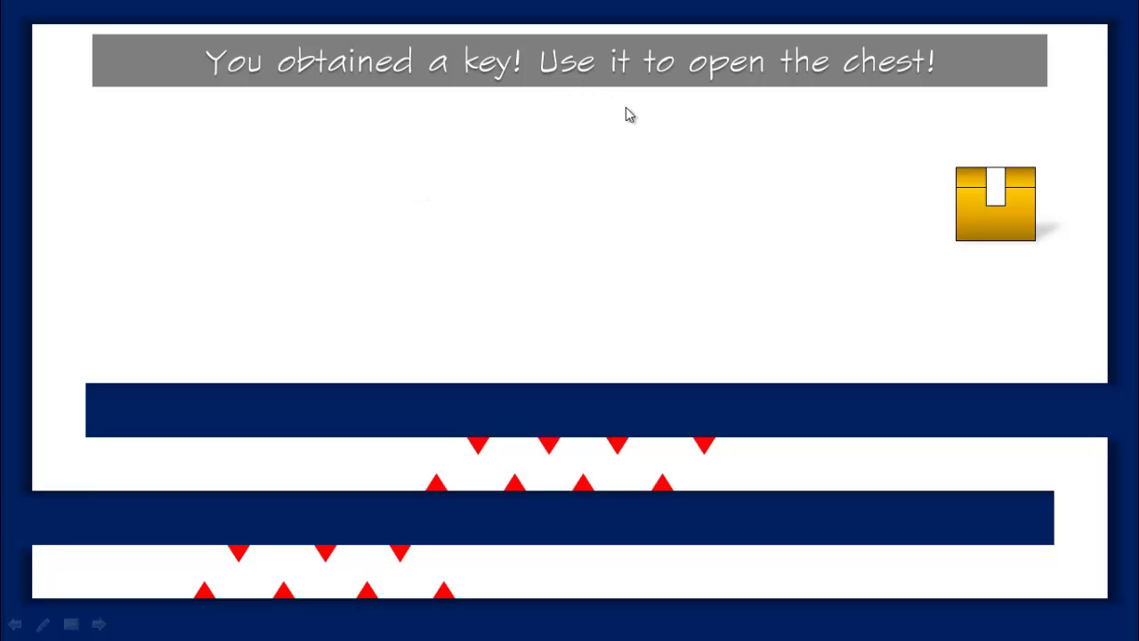
{"action": "key", "text": "Escape"}
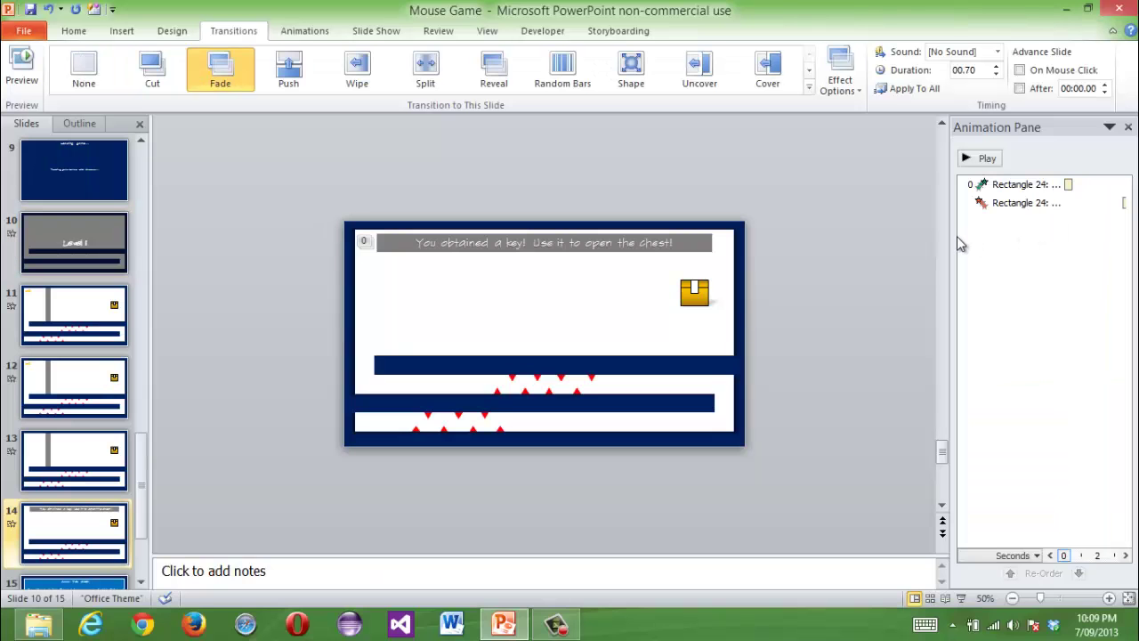
{"action": "left_click", "coordinate": [979, 204]}
{"action": "key", "text": "Delete"}
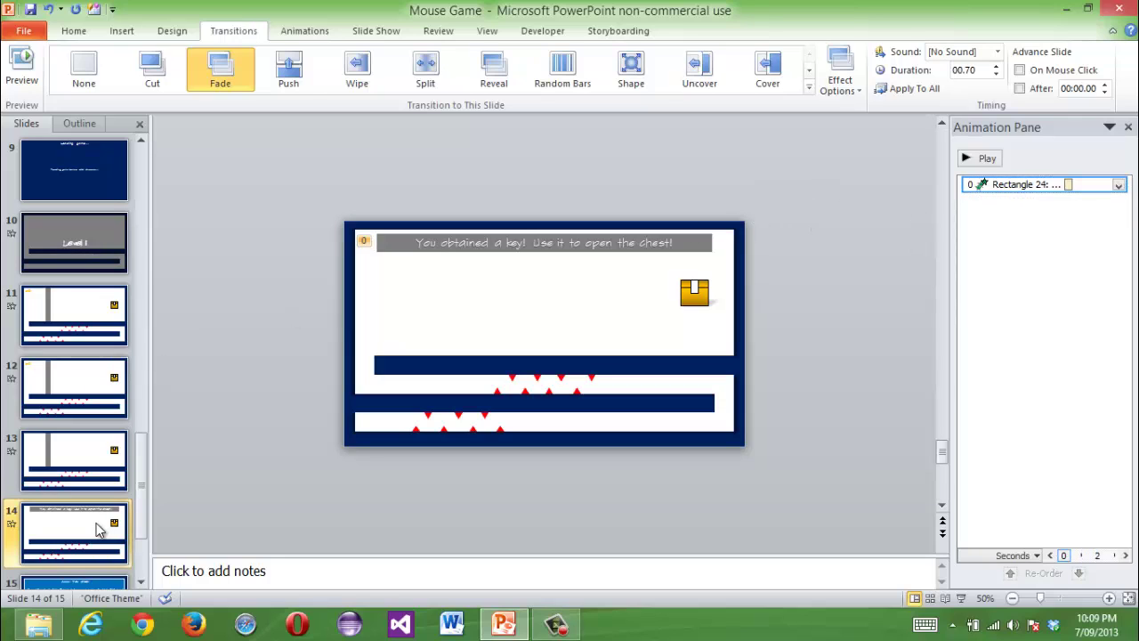
- Paste a copy of slide 14 as new slide 15
{"action": "key", "text": "ctrl+v"}
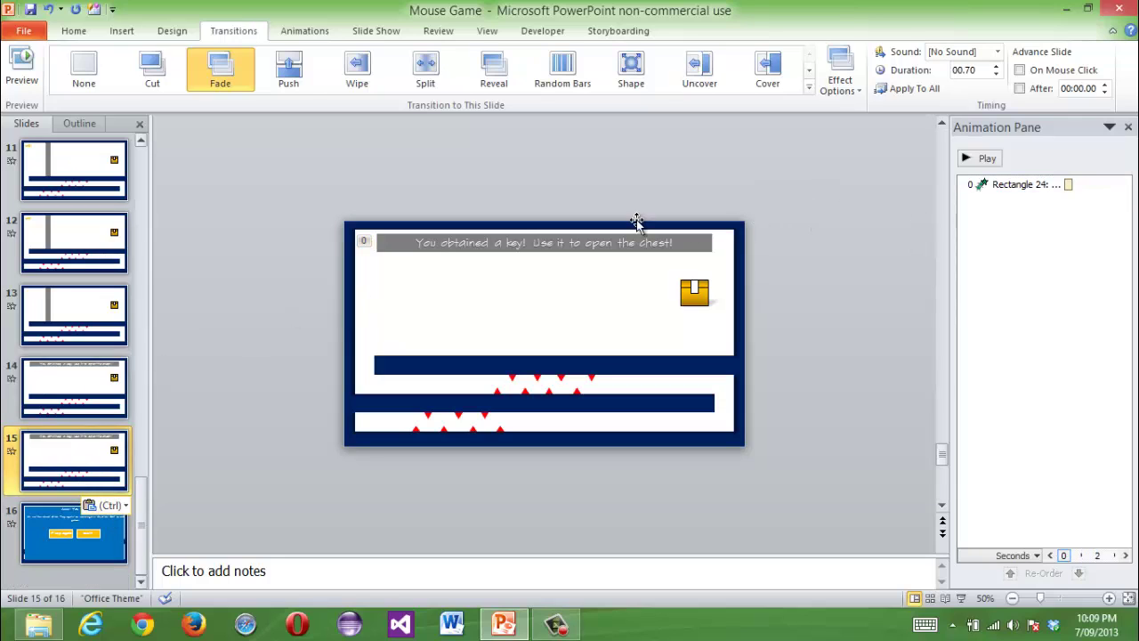
{"action": "key", "text": "Delete"}
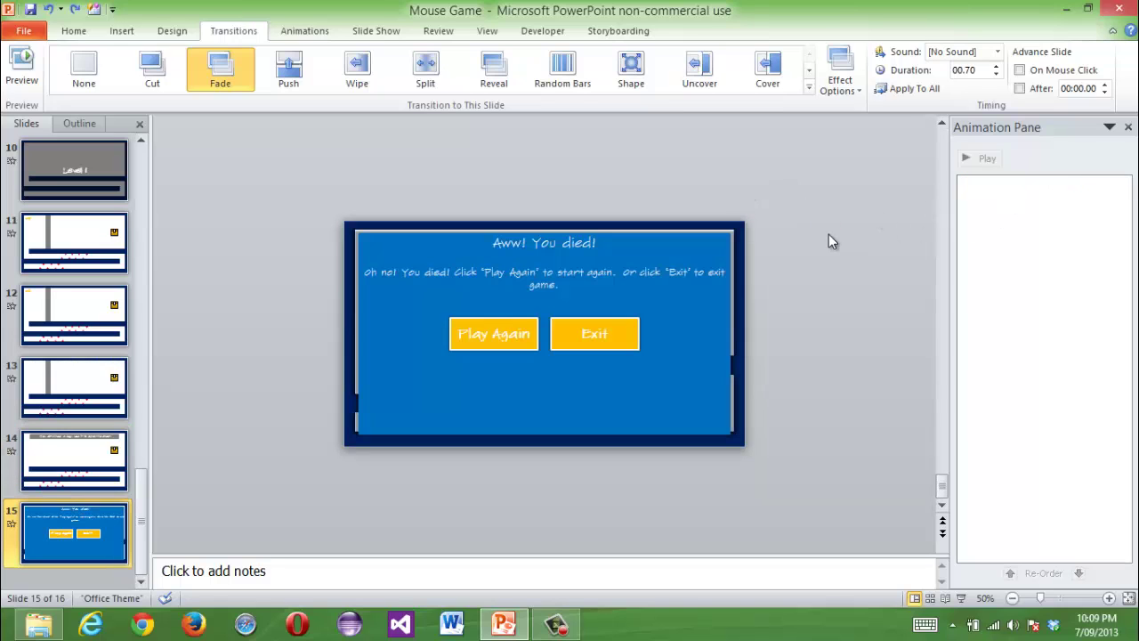
{"action": "left_click", "coordinate": [74, 455]}
{"action": "key", "text": "ctrl+v"}
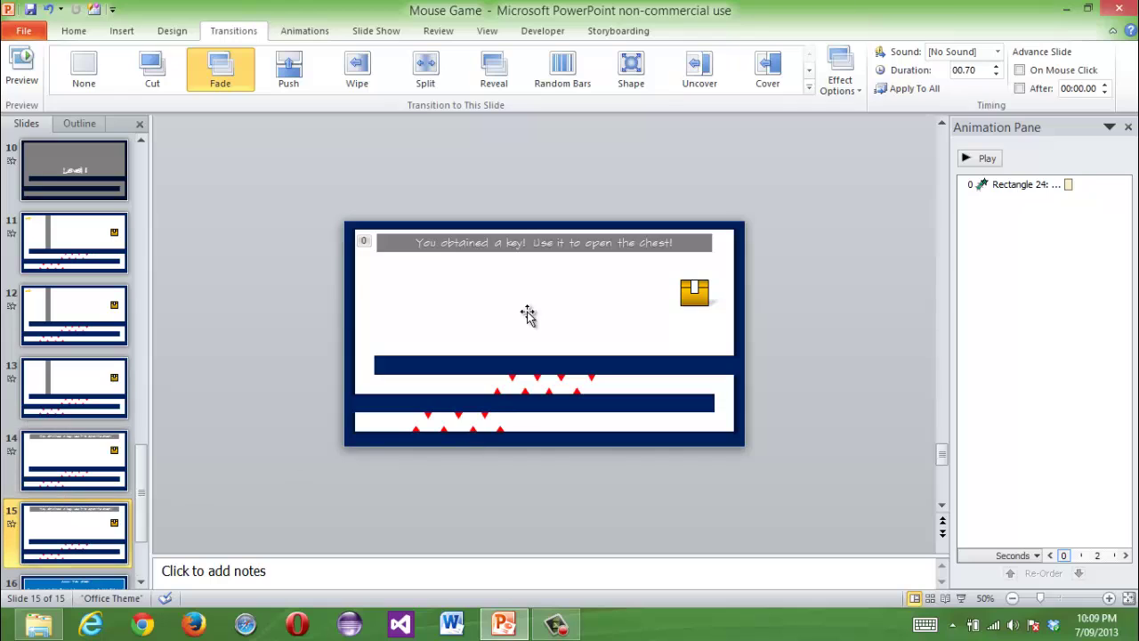
{"action": "left_click", "coordinate": [556, 625]}
{"action": "left_click", "coordinate": [986, 503]}
- Make slide 15's banner exit with Fly Out toward the top and confirm its settings
{"action": "left_click", "coordinate": [993, 186]}
{"action": "left_click", "coordinate": [305, 30]}
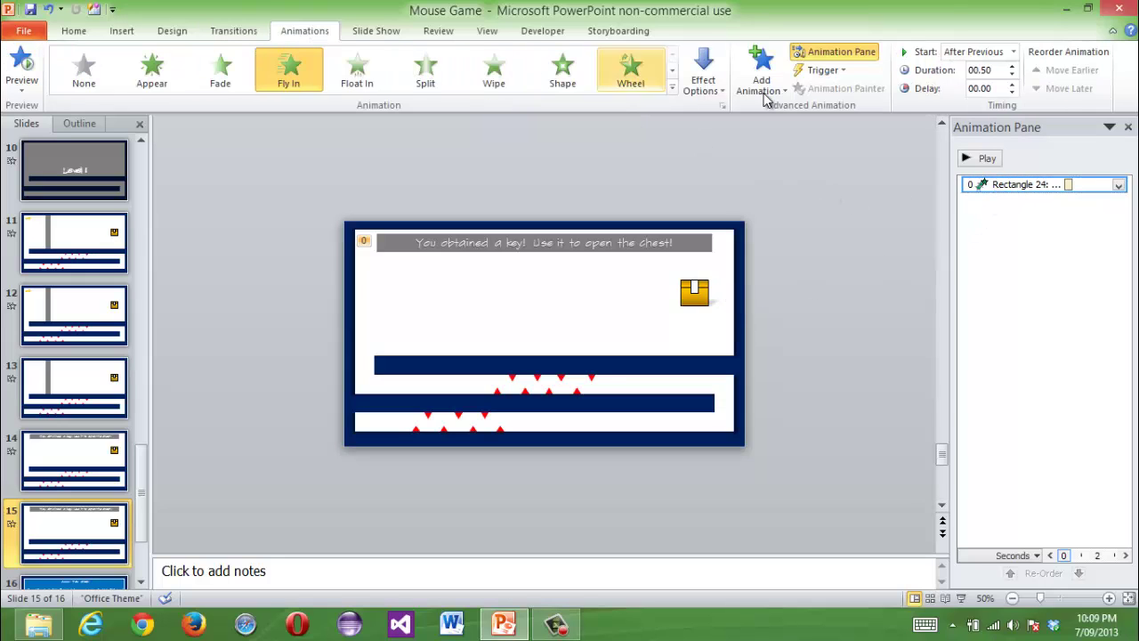
{"action": "left_click", "coordinate": [703, 80]}
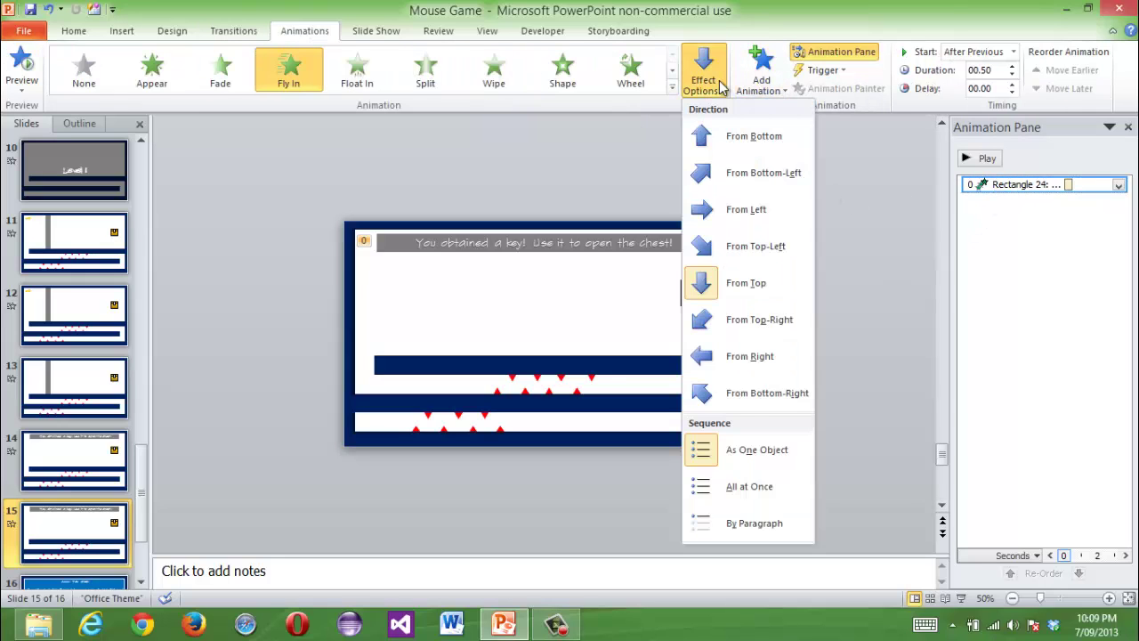
{"action": "left_click", "coordinate": [465, 133]}
{"action": "left_click", "coordinate": [672, 86]}
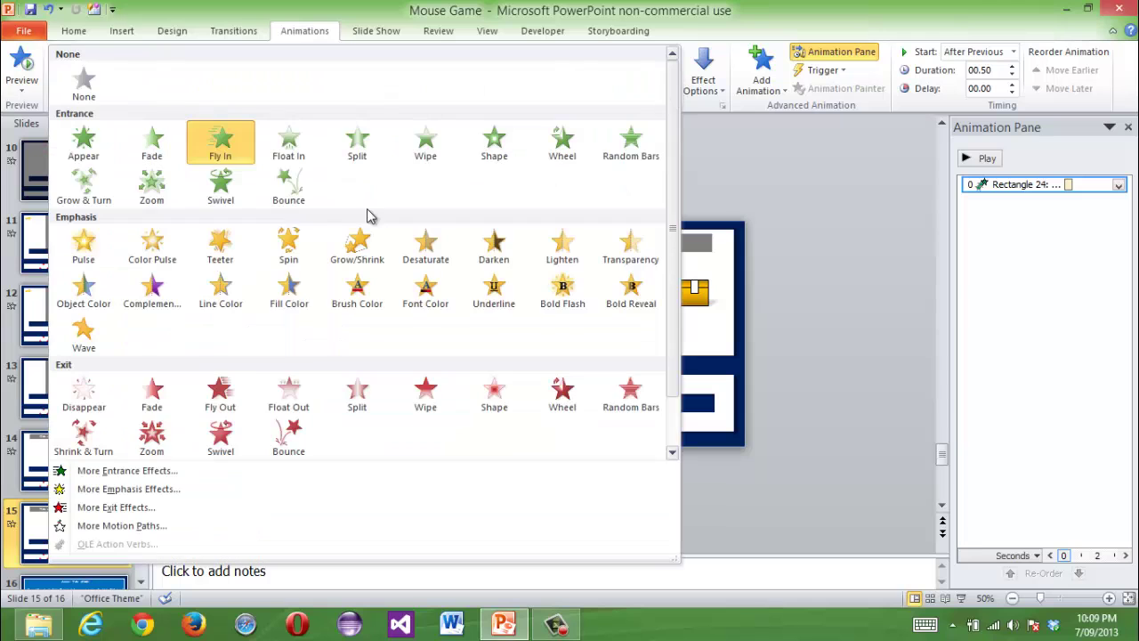
{"action": "left_click", "coordinate": [223, 391]}
{"action": "left_click", "coordinate": [761, 81]}
{"action": "left_click", "coordinate": [703, 80]}
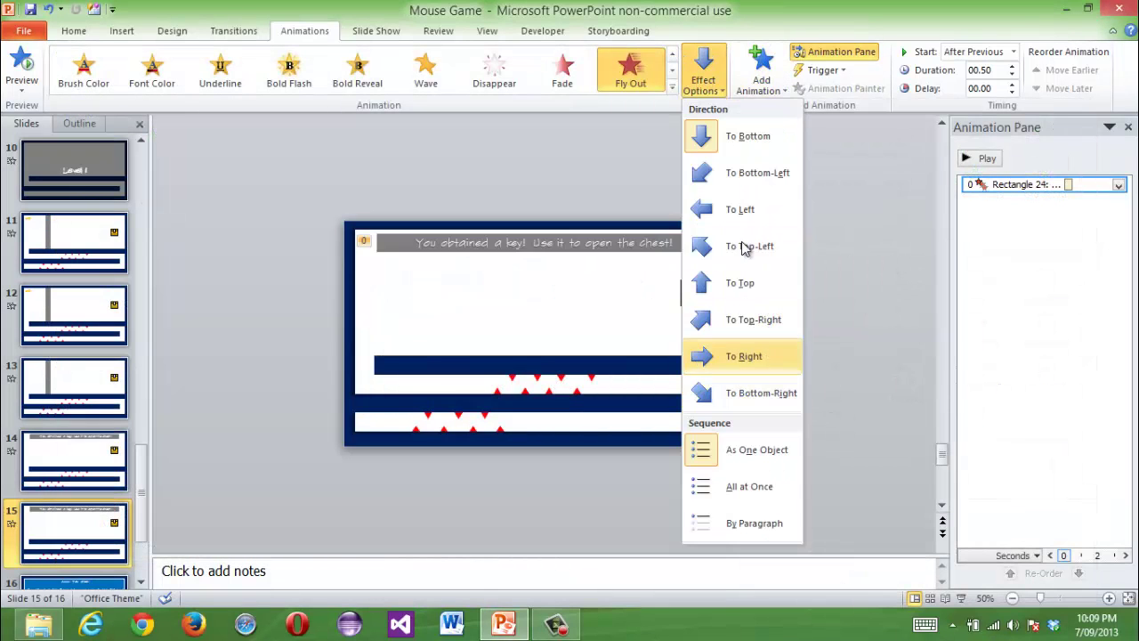
{"action": "left_click", "coordinate": [740, 282]}
{"action": "left_click", "coordinate": [1119, 185]}
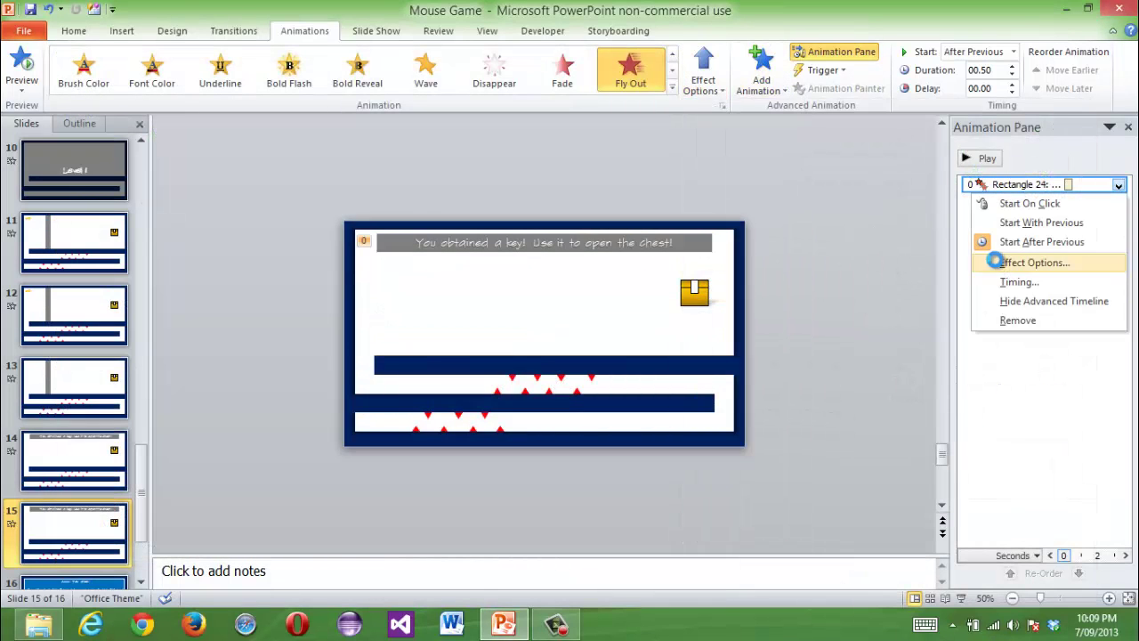
{"action": "left_click", "coordinate": [1032, 263]}
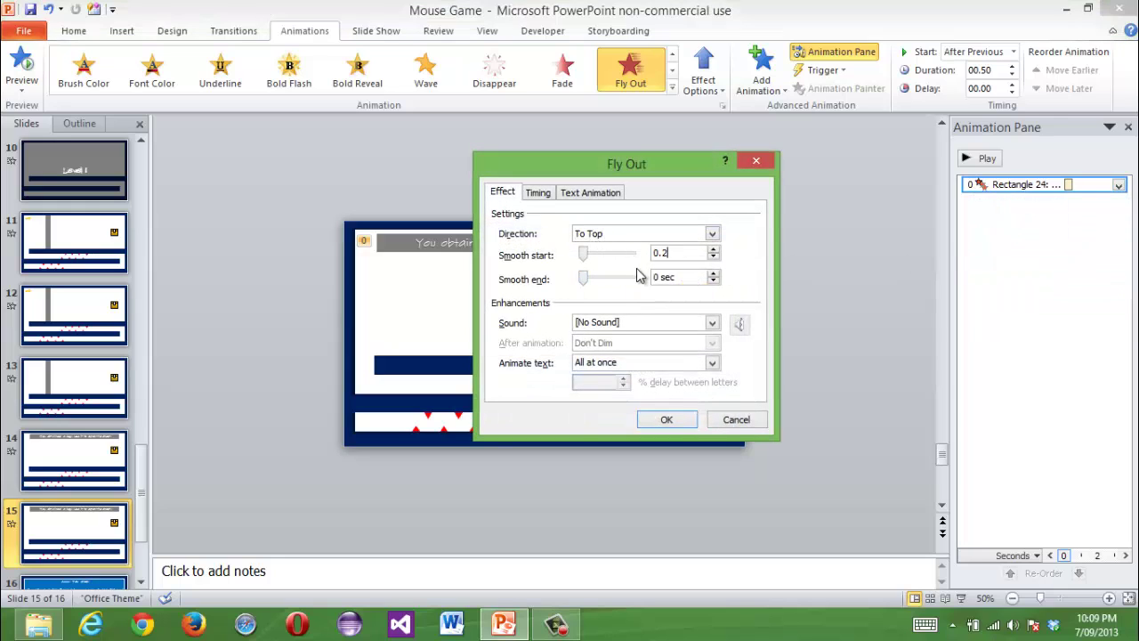
{"action": "key", "text": "Return"}
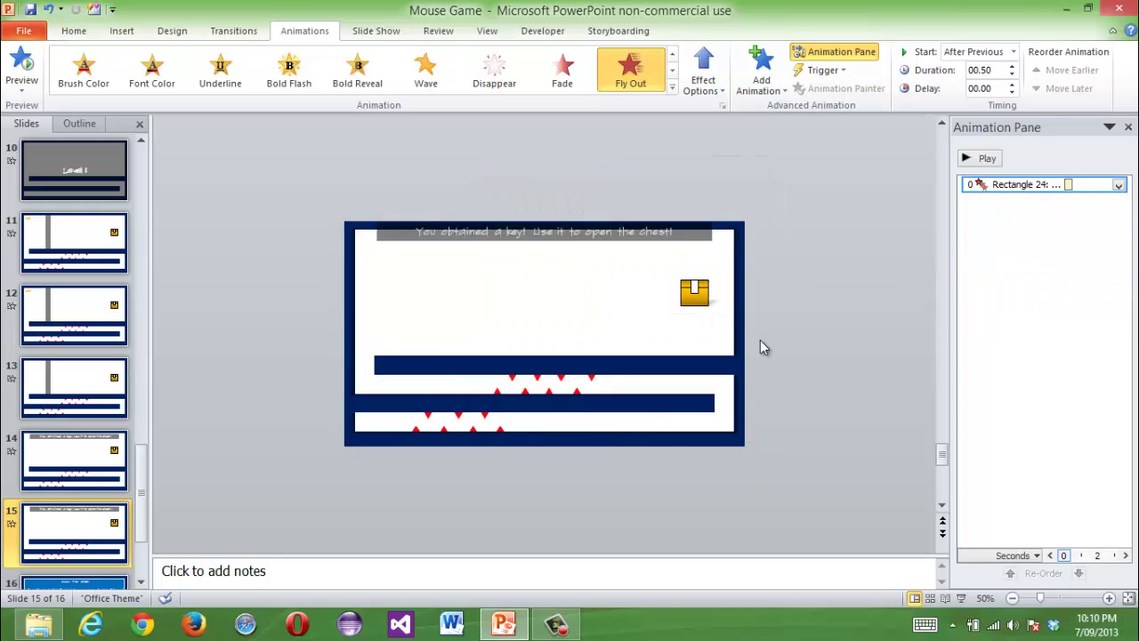
{"action": "left_click", "coordinate": [692, 292]}
- Draw a rectangle over the chest with no outline and no fill
{"action": "scroll", "coordinate": [510, 281], "scroll_direction": "up", "scroll_amount": 1}
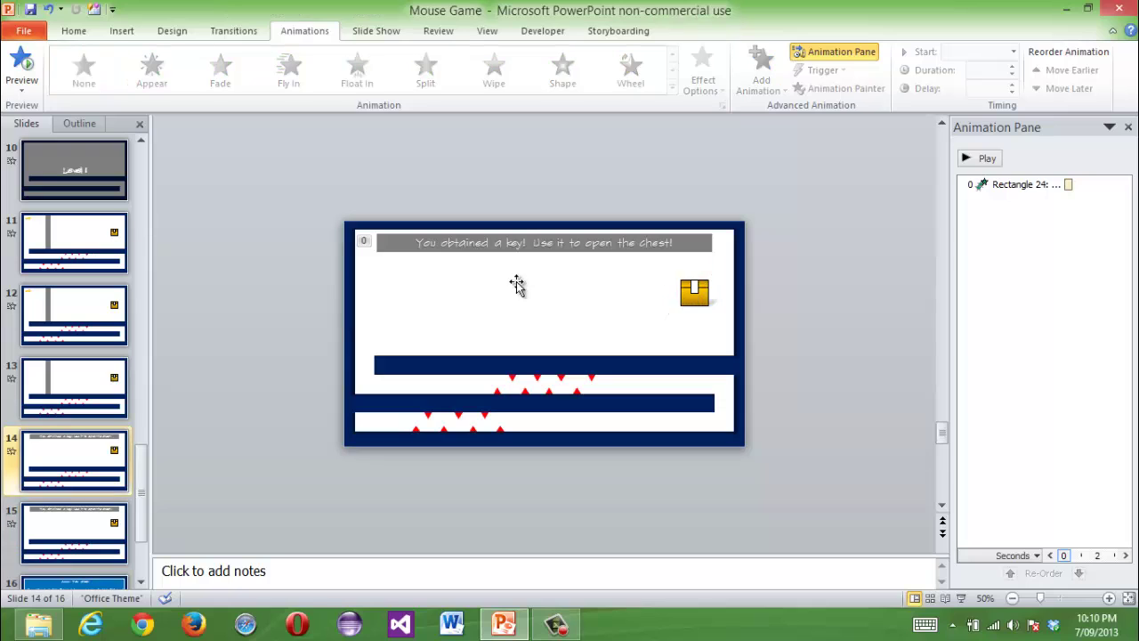
{"action": "scroll", "coordinate": [163, 37], "scroll_direction": "up", "scroll_amount": 3}
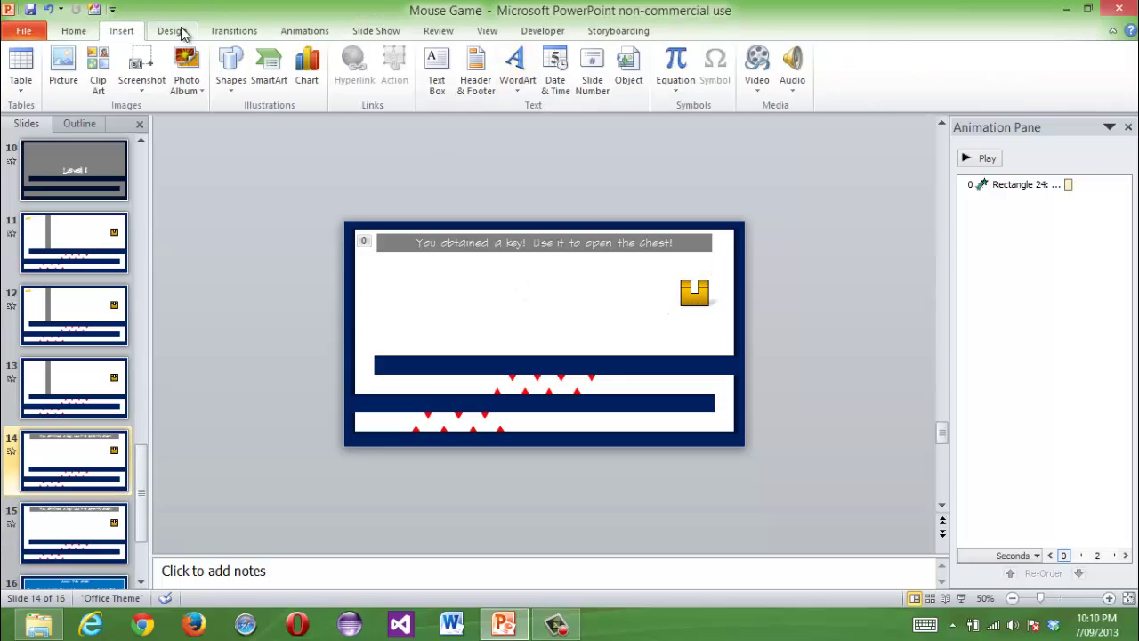
{"action": "scroll", "coordinate": [178, 36], "scroll_direction": "up", "scroll_amount": 1}
{"action": "left_click", "coordinate": [746, 53]}
{"action": "scroll", "coordinate": [838, 234], "scroll_direction": "up", "scroll_amount": 5, "text": "ctrl"}
{"action": "mouse_move", "coordinate": [881, 190]}
{"action": "left_mouse_down"}
{"action": "mouse_move", "coordinate": [1012, 280]}
{"action": "mouse_move", "coordinate": [941, 259]}
{"action": "mouse_move", "coordinate": [909, 263]}
{"action": "left_mouse_up"}
{"action": "left_click", "coordinate": [595, 71]}
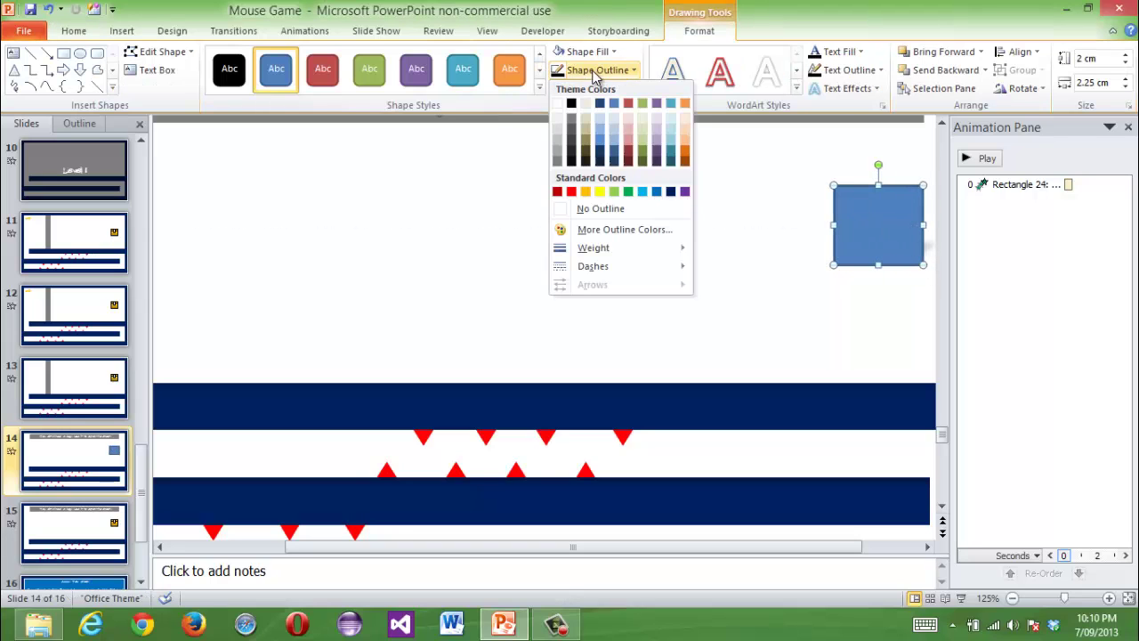
{"action": "left_click", "coordinate": [609, 208]}
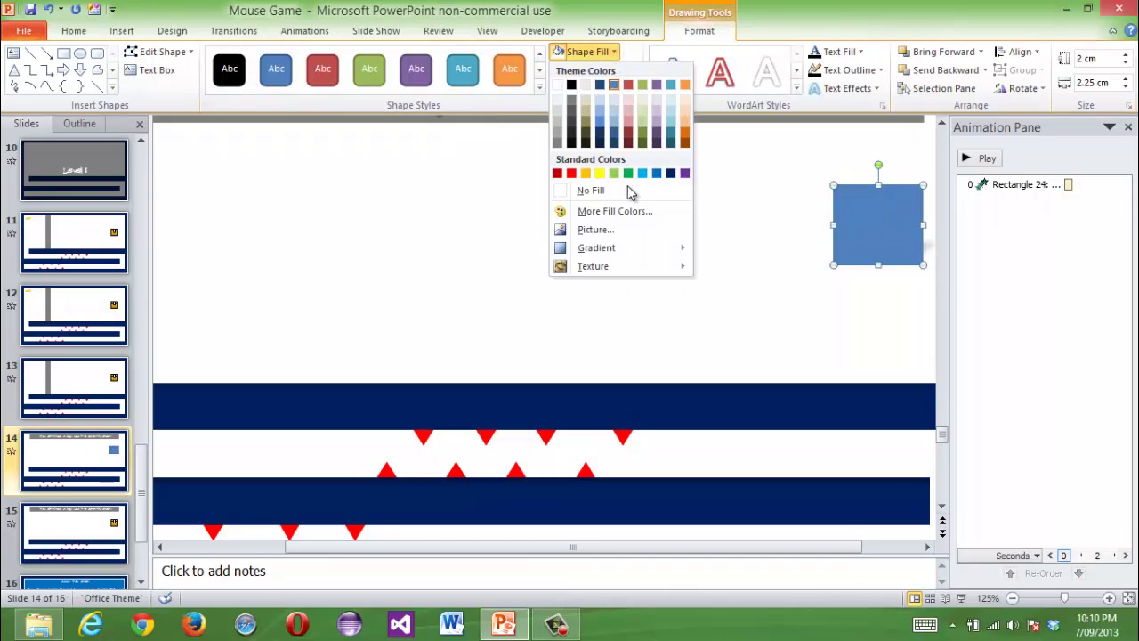
{"action": "left_click", "coordinate": [628, 192]}
- Hyperlink the invisible box to slide 15
{"action": "right_click", "coordinate": [837, 190]}
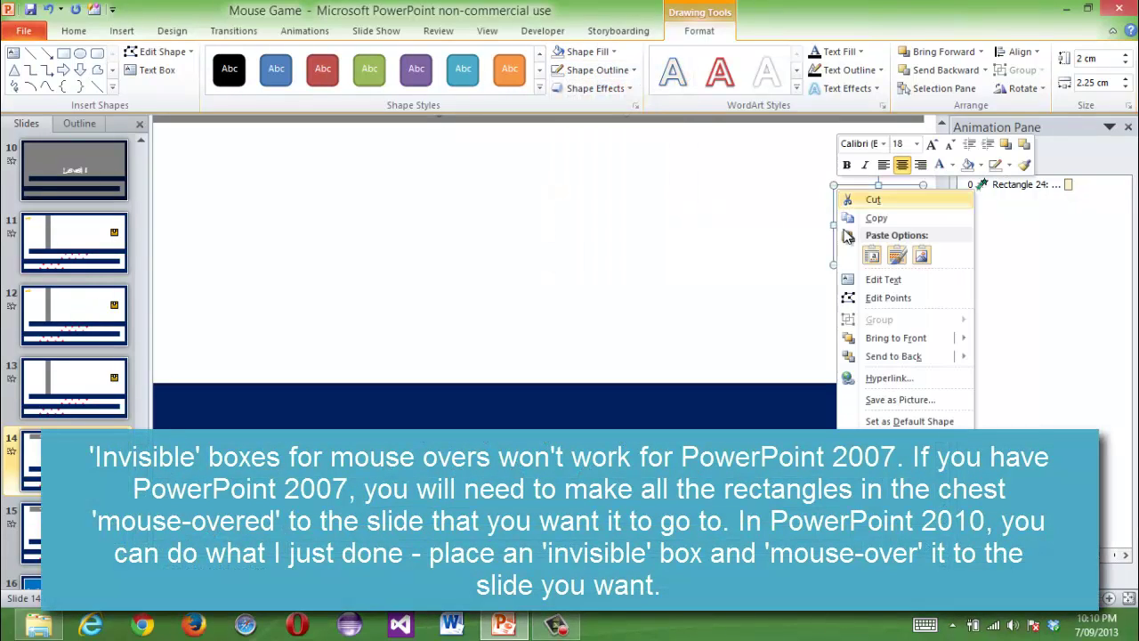
{"action": "left_click", "coordinate": [854, 378]}
{"action": "scroll", "coordinate": [516, 320], "scroll_direction": "down", "scroll_amount": 2}
{"action": "double_click", "coordinate": [504, 346]}
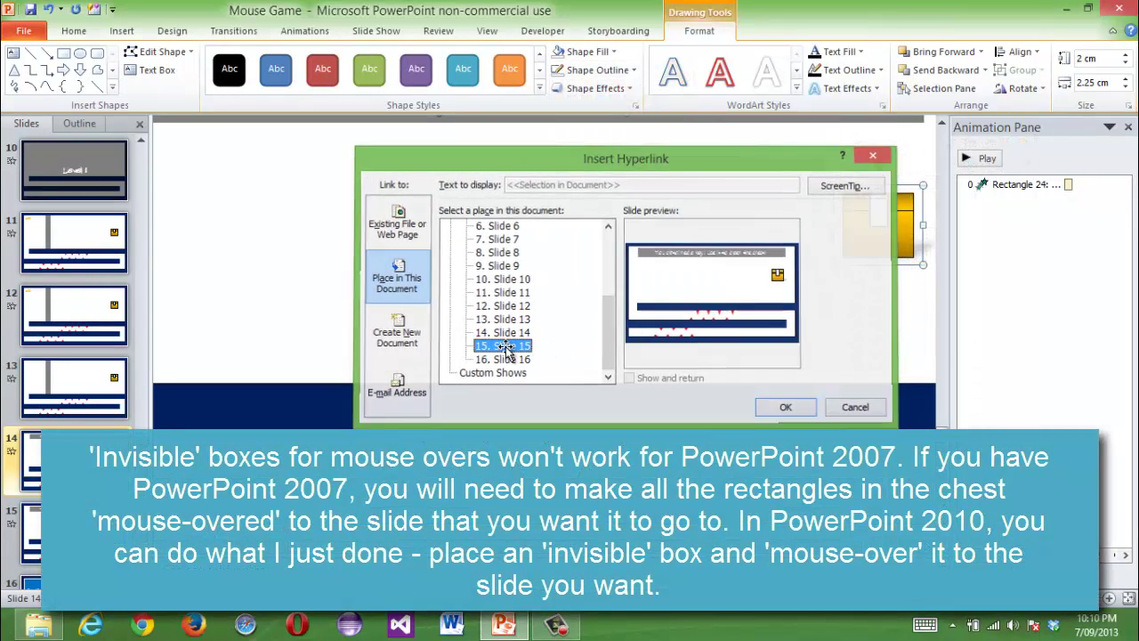
{"action": "scroll", "coordinate": [614, 381], "scroll_direction": "down", "scroll_amount": 2}
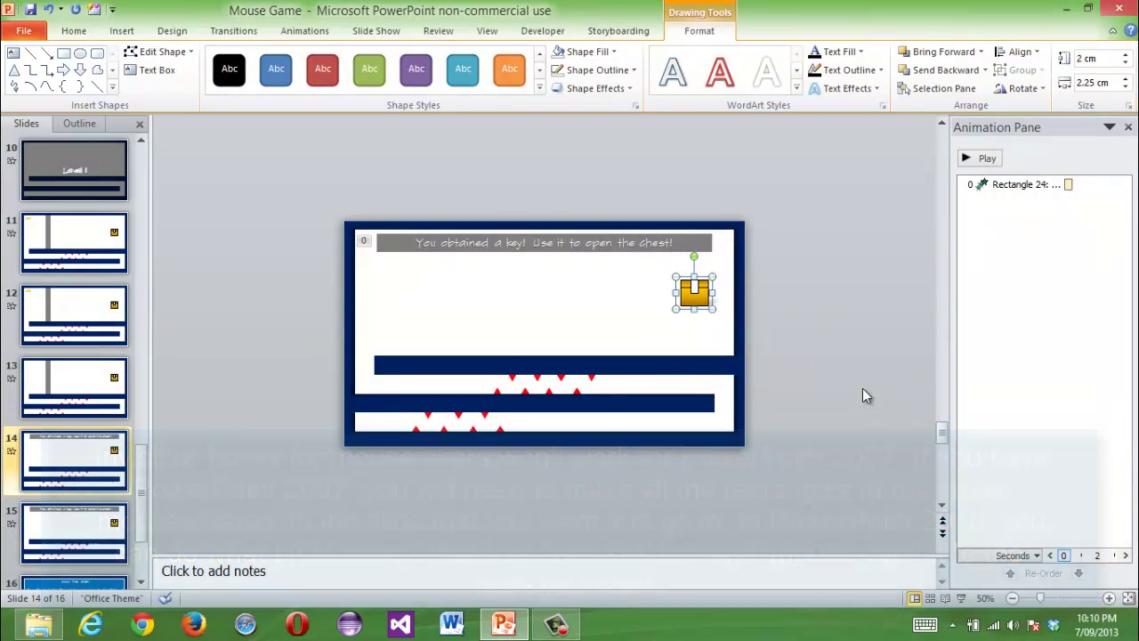
- Copy the key's animations on slide 12 onto slide 15's chest with Animation Painter
{"action": "scroll", "coordinate": [792, 372], "scroll_direction": "down", "scroll_amount": 2}
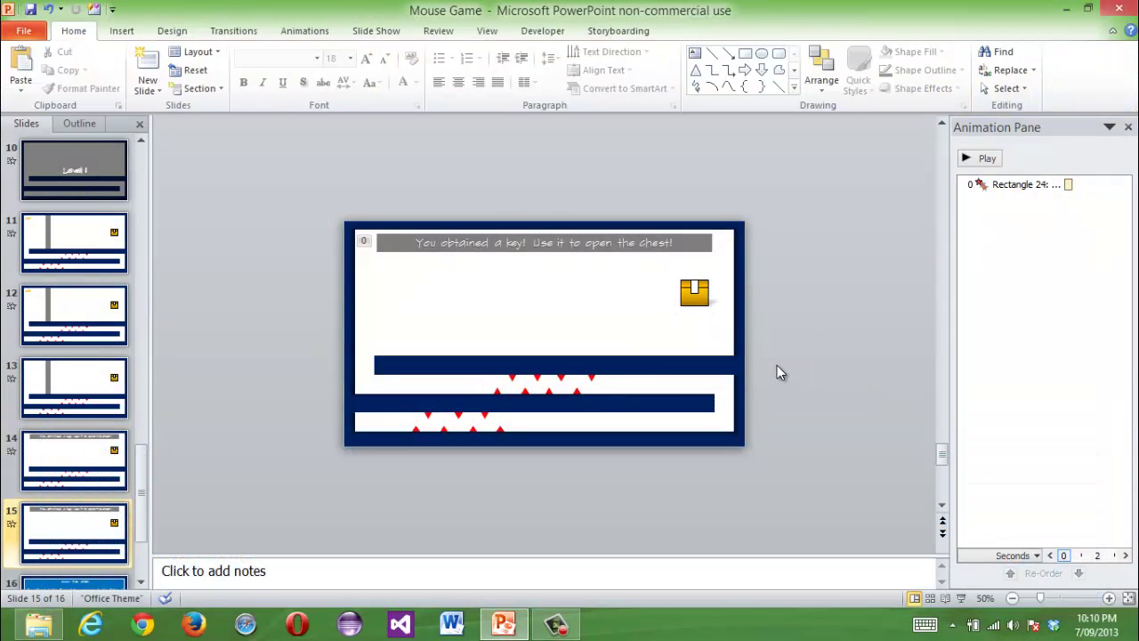
{"action": "left_click", "coordinate": [963, 158]}
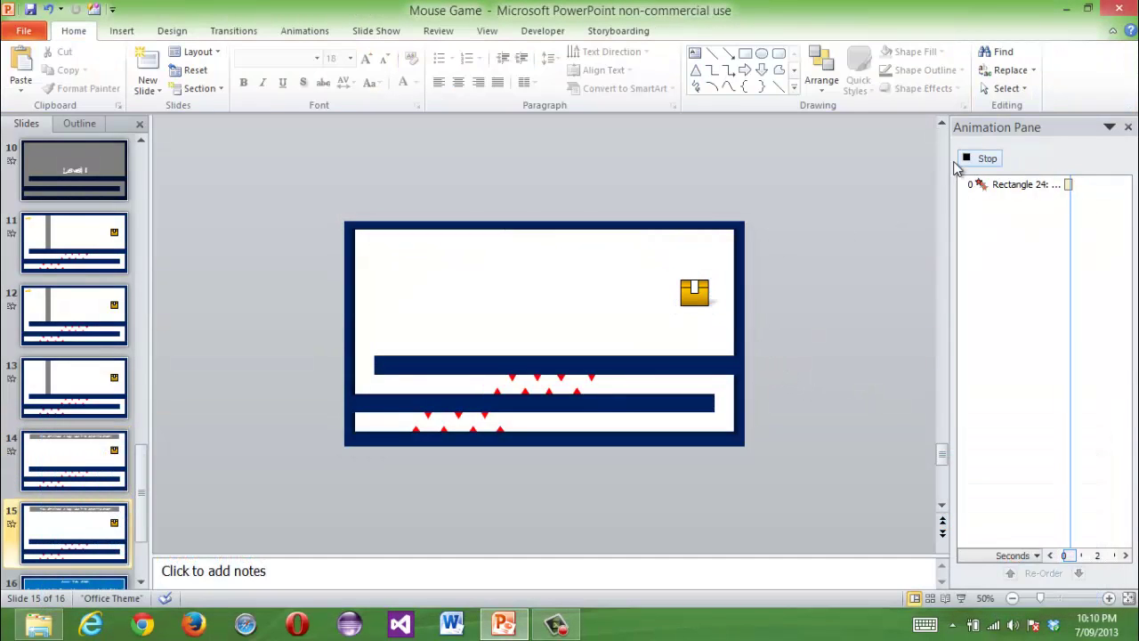
{"action": "left_click", "coordinate": [643, 267]}
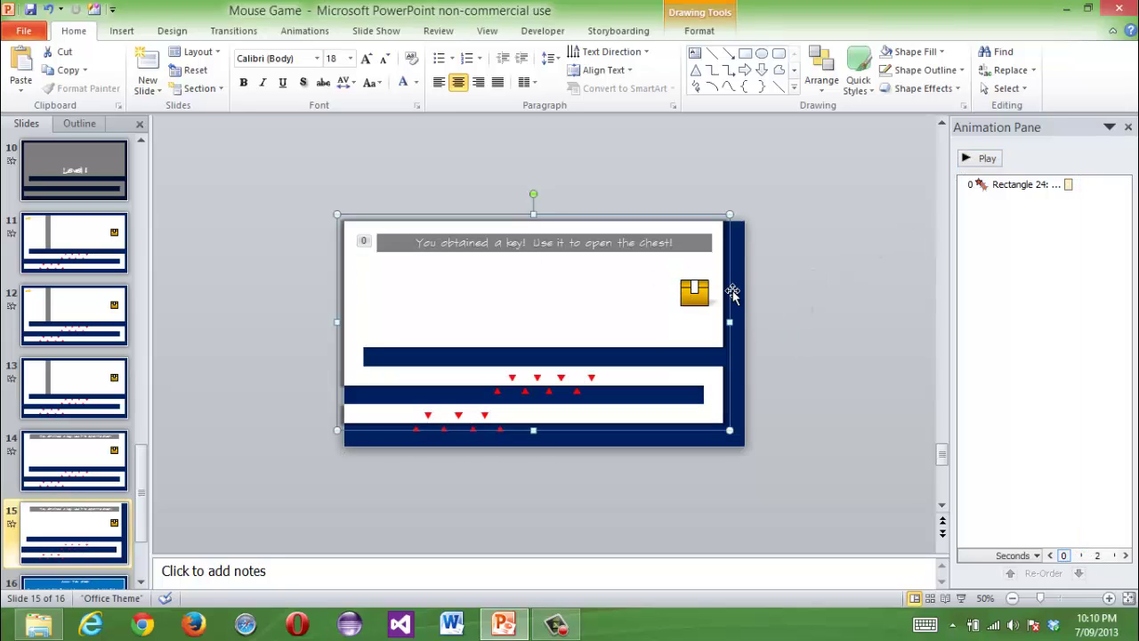
{"action": "left_click", "coordinate": [80, 301]}
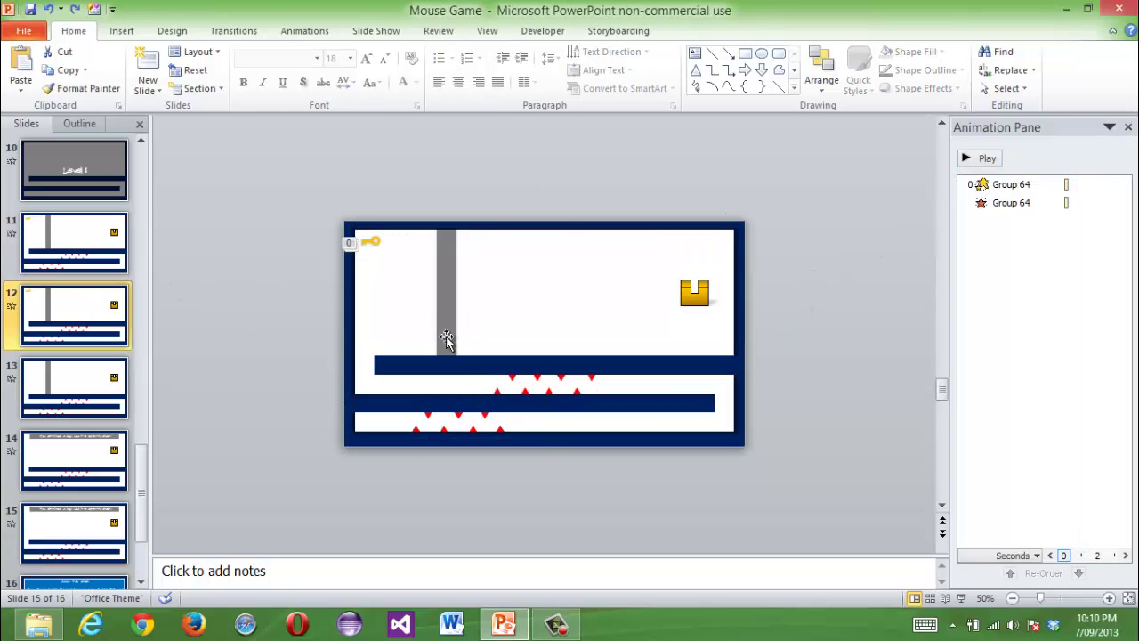
{"action": "left_click", "coordinate": [378, 241]}
{"action": "left_click", "coordinate": [235, 32]}
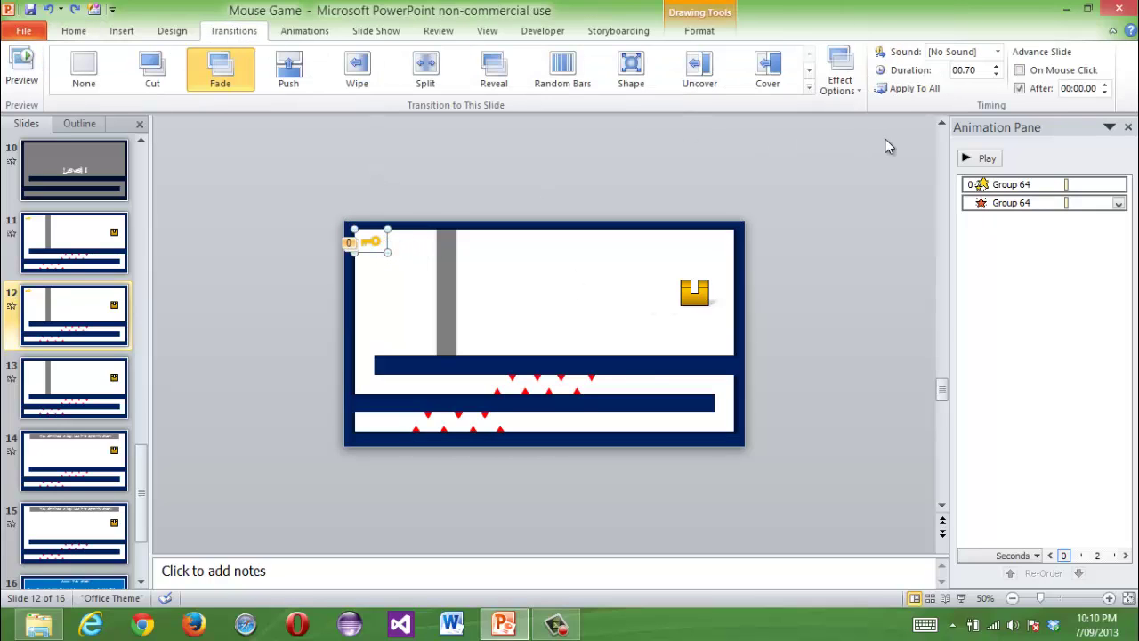
{"action": "left_click", "coordinate": [307, 31]}
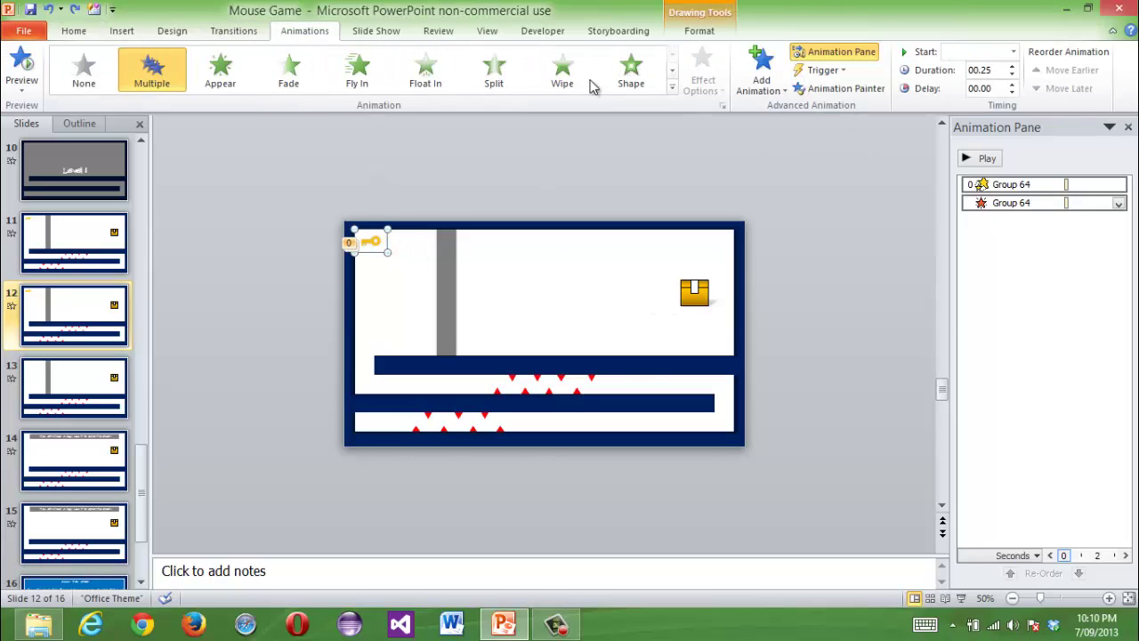
{"action": "left_click", "coordinate": [836, 89]}
{"action": "left_click", "coordinate": [78, 533]}
{"action": "left_click", "coordinate": [704, 298]}
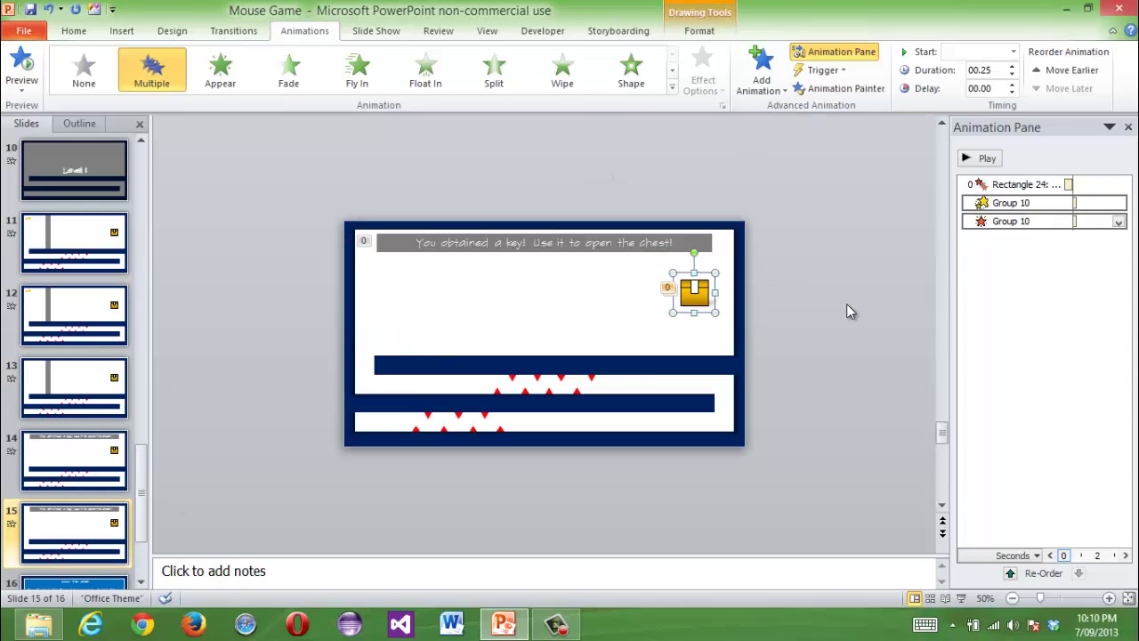
- Set the chest's animation to start With Previous
{"action": "scroll", "coordinate": [849, 303], "scroll_direction": "up", "scroll_amount": 3}
{"action": "scroll", "coordinate": [839, 302], "scroll_direction": "down", "scroll_amount": 1}
{"action": "scroll", "coordinate": [839, 302], "scroll_direction": "up", "scroll_amount": 1}
{"action": "scroll", "coordinate": [839, 302], "scroll_direction": "down", "scroll_amount": 2}
{"action": "scroll", "coordinate": [923, 262], "scroll_direction": "down", "scroll_amount": 1}
{"action": "left_click", "coordinate": [1117, 203]}
{"action": "left_click", "coordinate": [1019, 236]}
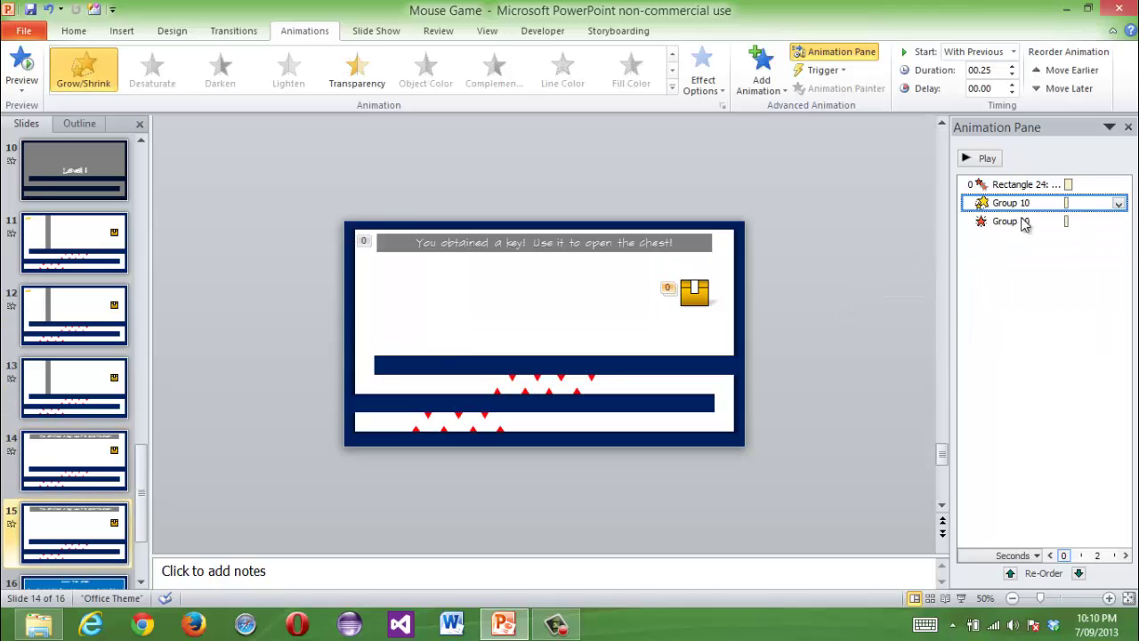
{"action": "left_click", "coordinate": [983, 158]}
{"action": "scroll", "coordinate": [850, 220], "scroll_direction": "up", "scroll_amount": 4}
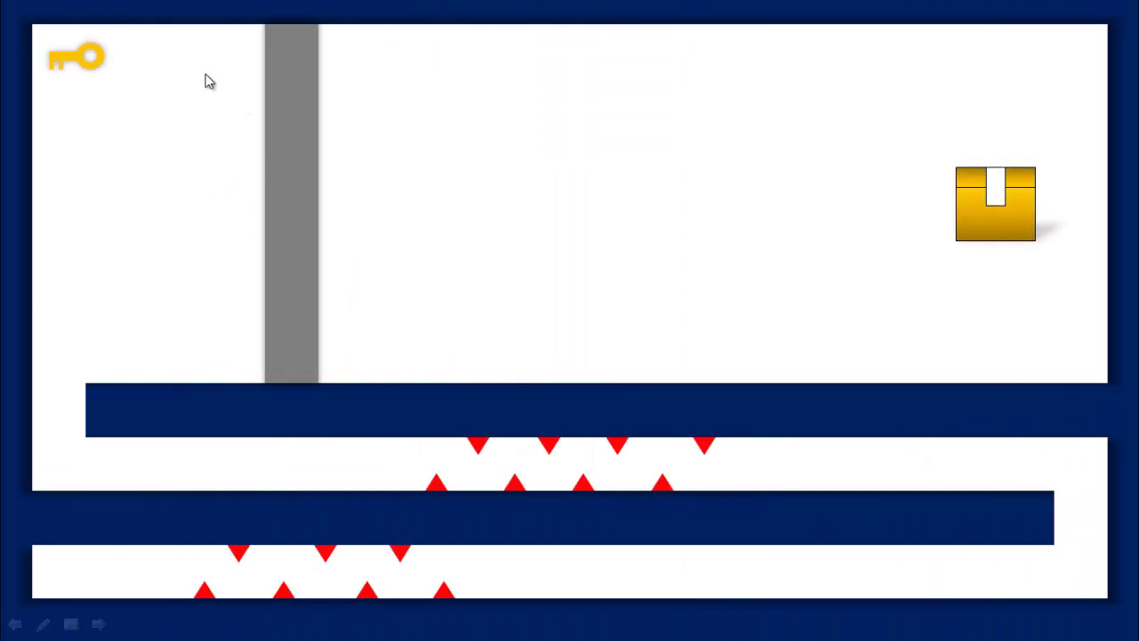
- Play the maze in the slide show, taking the key and clicking the chest, then end the show
{"action": "left_click", "coordinate": [105, 64]}
{"action": "left_click", "coordinate": [210, 84]}
{"action": "left_click", "coordinate": [211, 204]}
{"action": "left_click", "coordinate": [505, 209]}
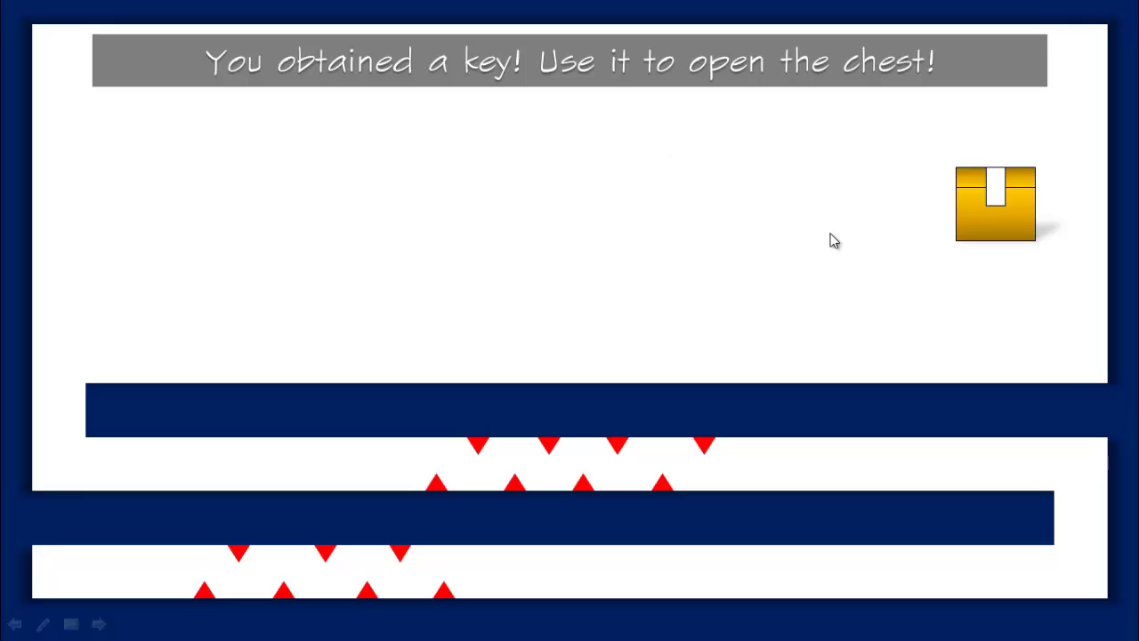
{"action": "left_click", "coordinate": [1004, 227]}
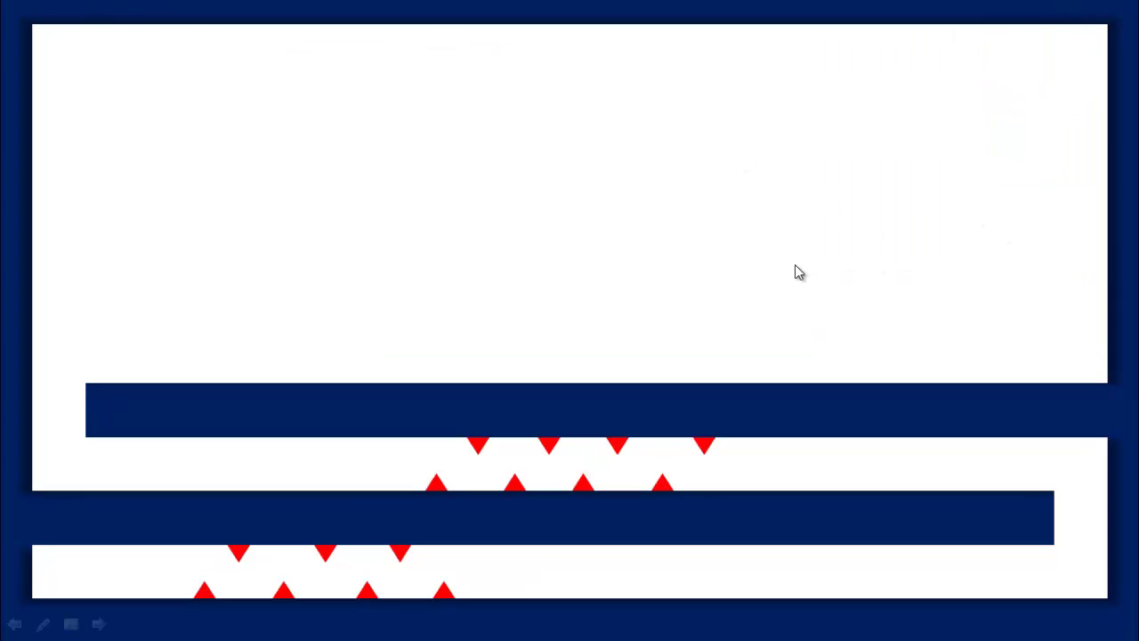
{"action": "key", "text": "Escape"}
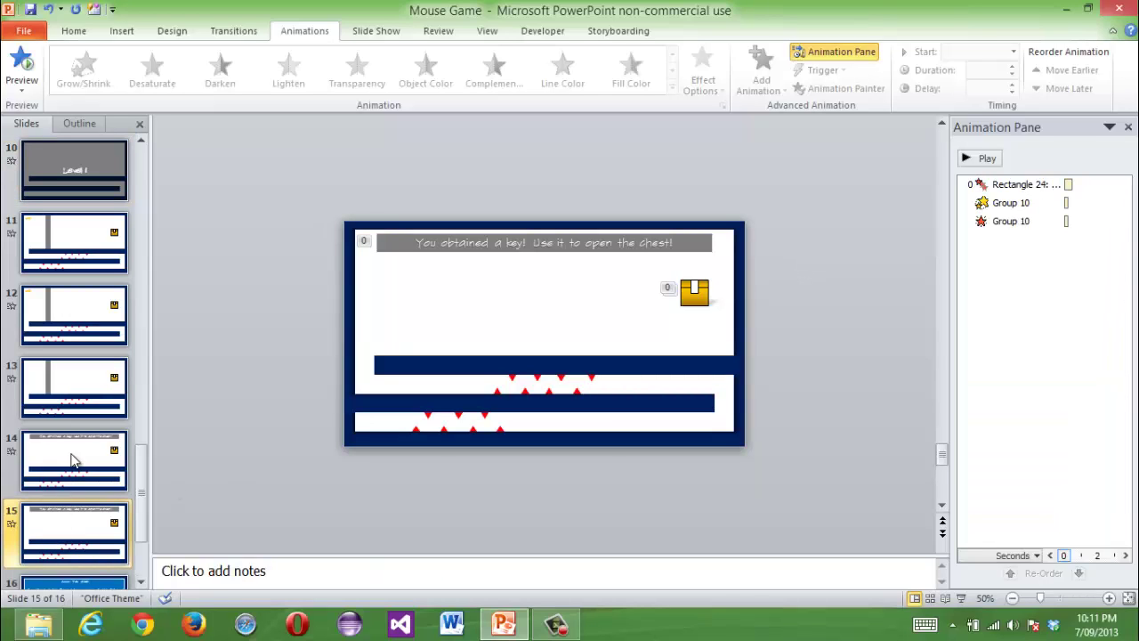
- Paste a copy of slide 15 as new slide 16
{"action": "left_click", "coordinate": [74, 170]}
{"action": "left_click", "coordinate": [77, 554]}
{"action": "key", "text": "ctrl+v"}
- Copy the grey Level 1 overlay from slide 10 onto slide 16 and delete the key message and chest
{"action": "left_click", "coordinate": [74, 170]}
{"action": "left_click", "coordinate": [463, 320]}
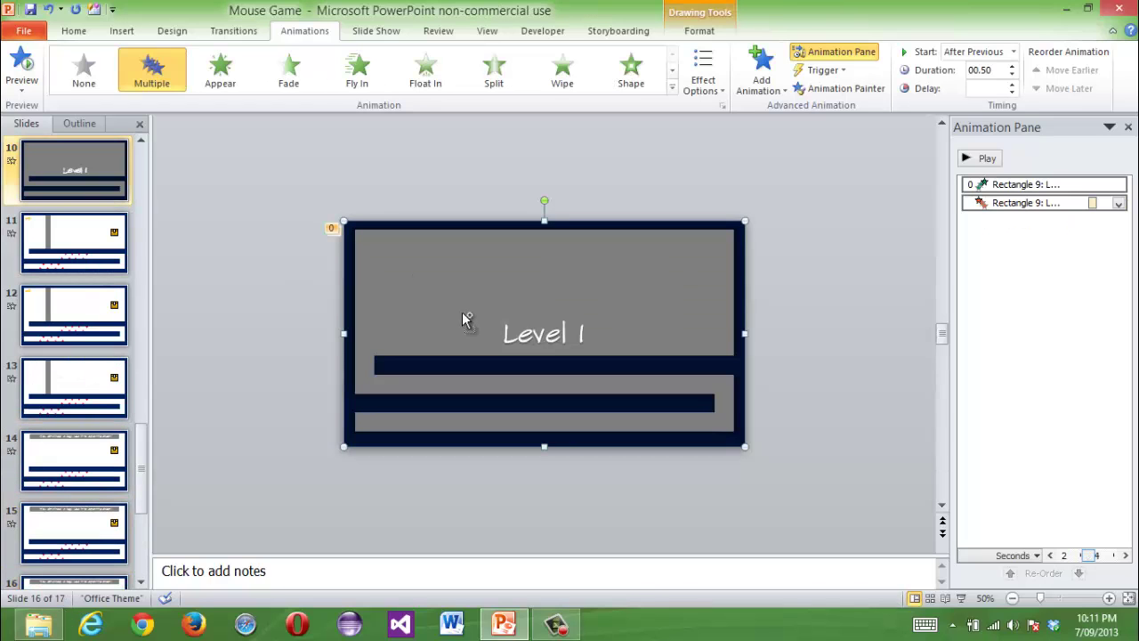
{"action": "scroll", "coordinate": [36, 450], "scroll_direction": "down", "scroll_amount": 2}
{"action": "left_click", "coordinate": [36, 458]}
{"action": "key", "text": "ctrl+v"}
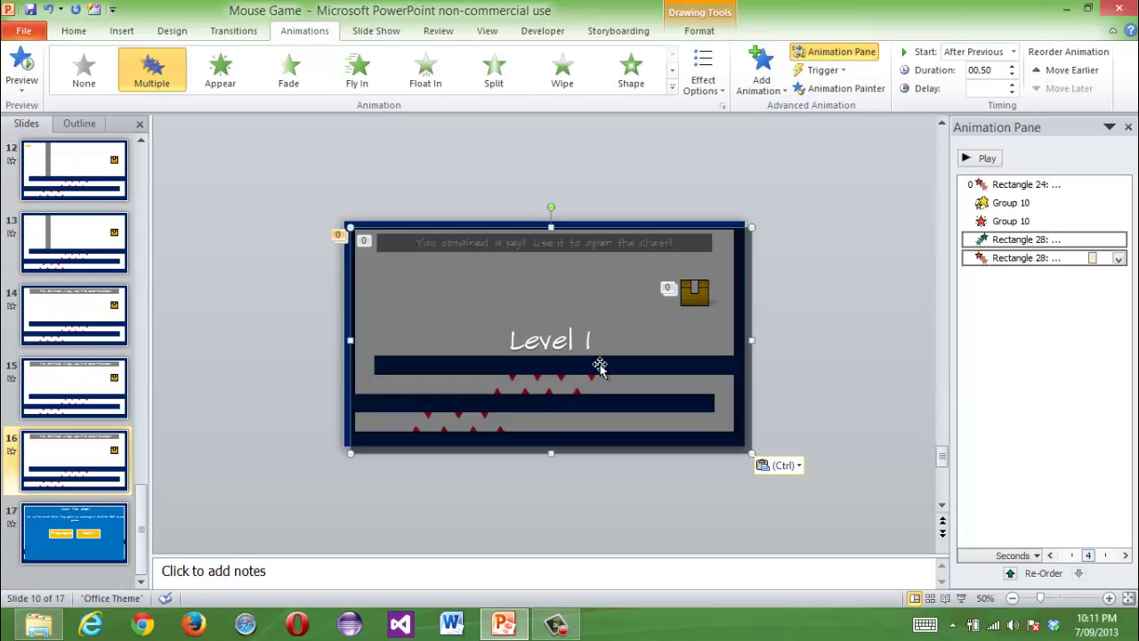
{"action": "left_click_drag", "start_coordinate": [872, 360], "coordinate": [660, 250]}
{"action": "left_click_drag", "start_coordinate": [842, 344], "coordinate": [346, 190]}
{"action": "key", "text": "Delete"}
{"action": "left_click", "coordinate": [470, 293]}
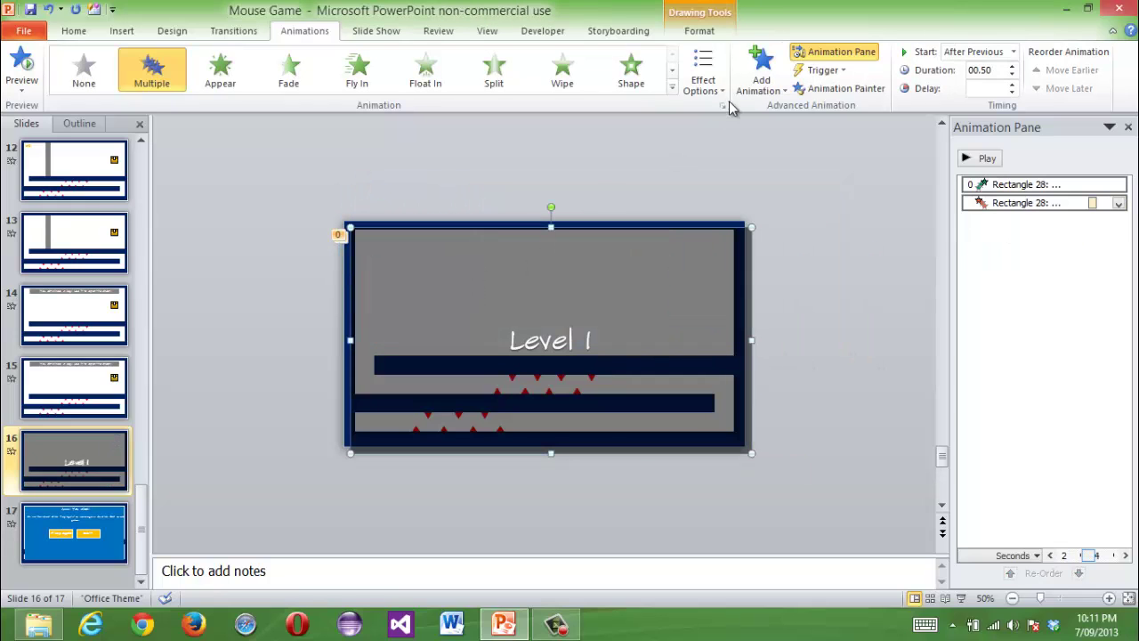
- Centre the overlay vertically on the slide and fine-tune its height and width
{"action": "left_click", "coordinate": [700, 30]}
{"action": "left_click", "coordinate": [1016, 51]}
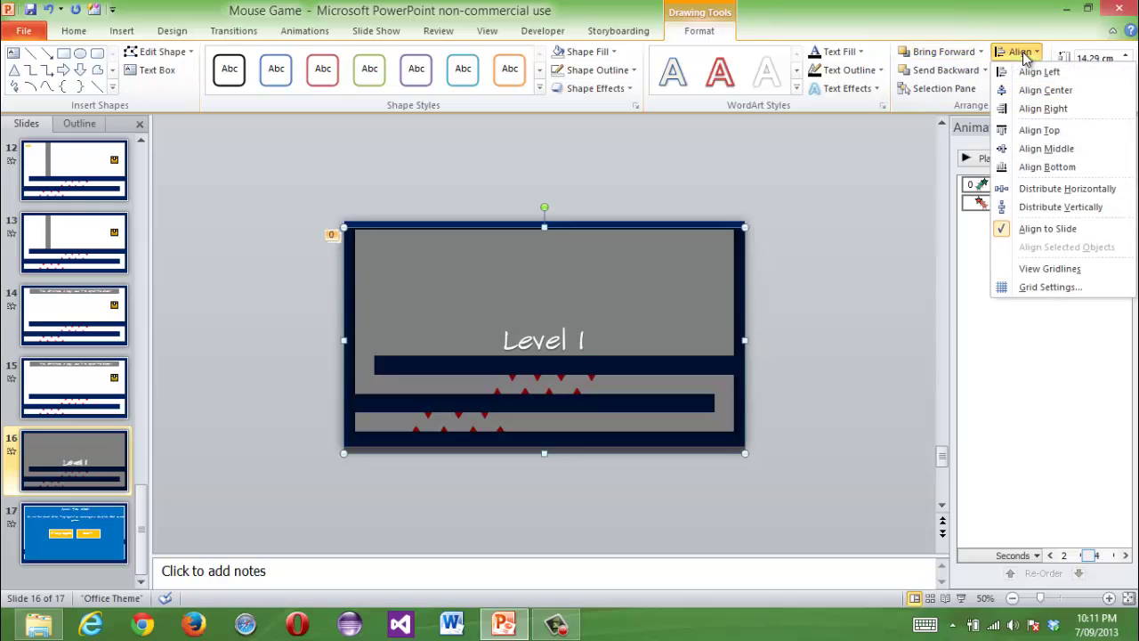
{"action": "left_click", "coordinate": [1041, 149]}
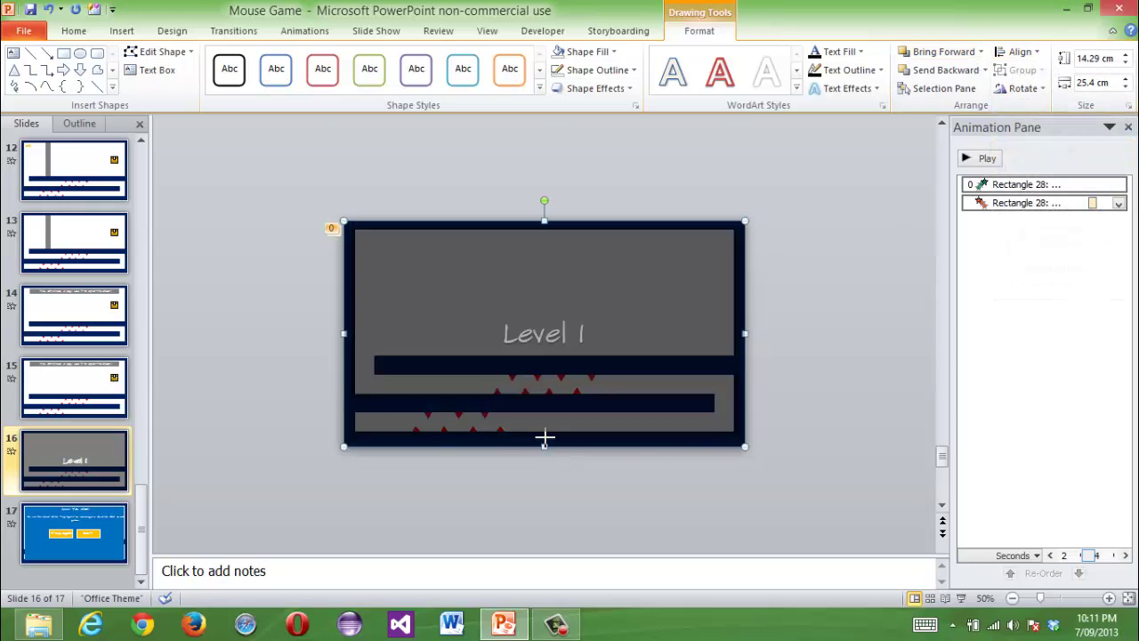
{"action": "left_click_drag", "start_coordinate": [545, 445], "coordinate": [545, 440]}
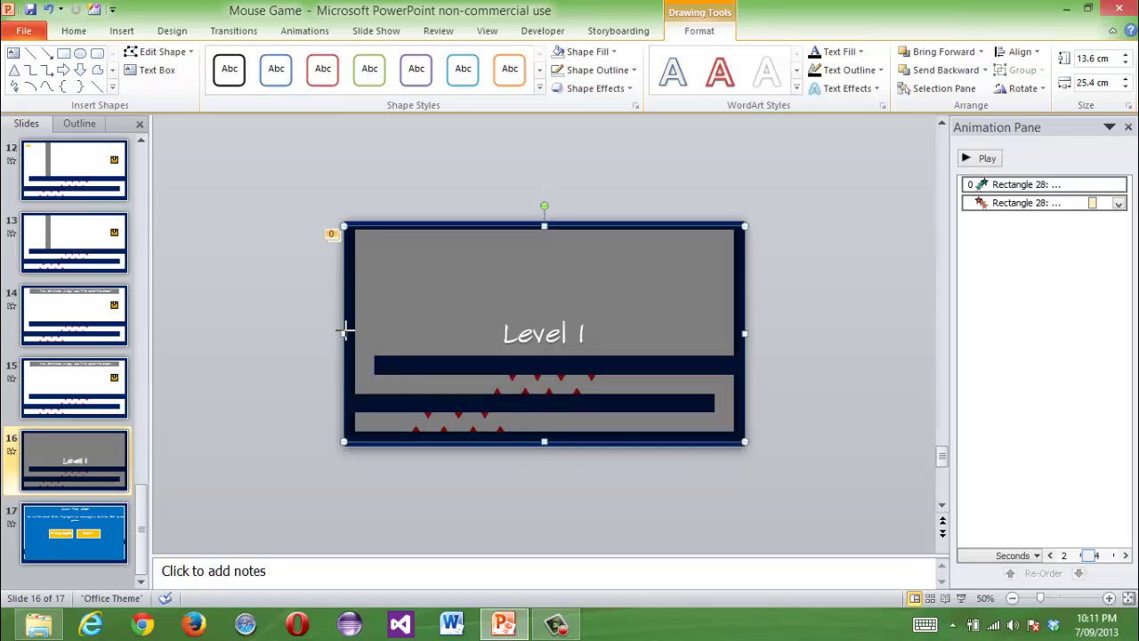
{"action": "left_click_drag", "start_coordinate": [345, 331], "coordinate": [352, 327]}
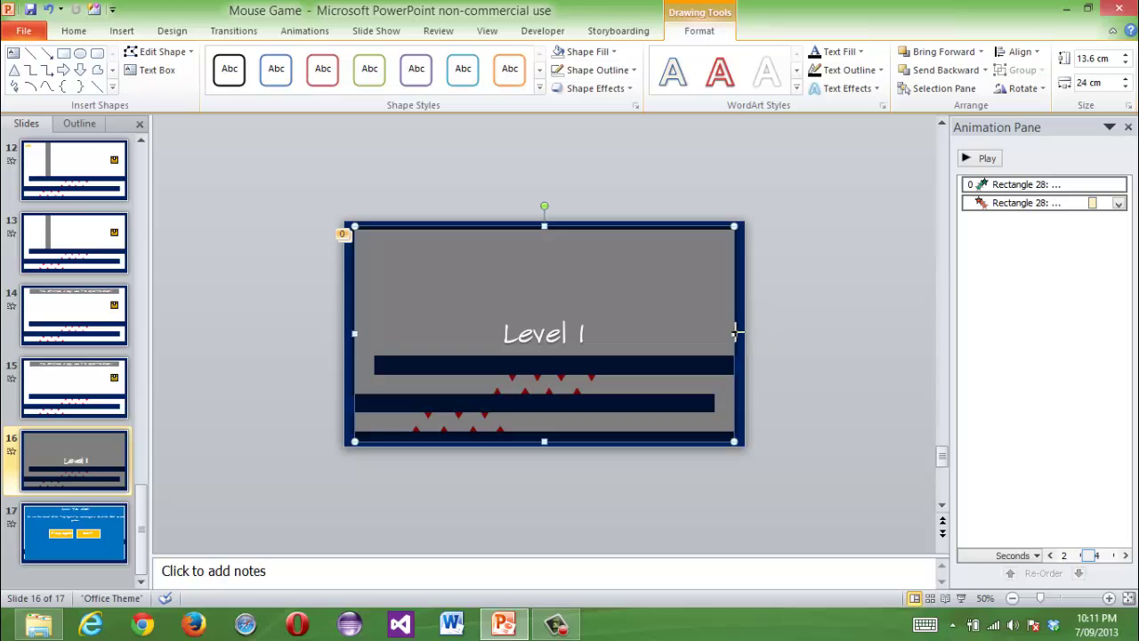
{"action": "left_click_drag", "start_coordinate": [738, 332], "coordinate": [743, 332]}
- Fill the overlay dark grey and make the Level 1 text white
{"action": "left_click", "coordinate": [585, 51]}
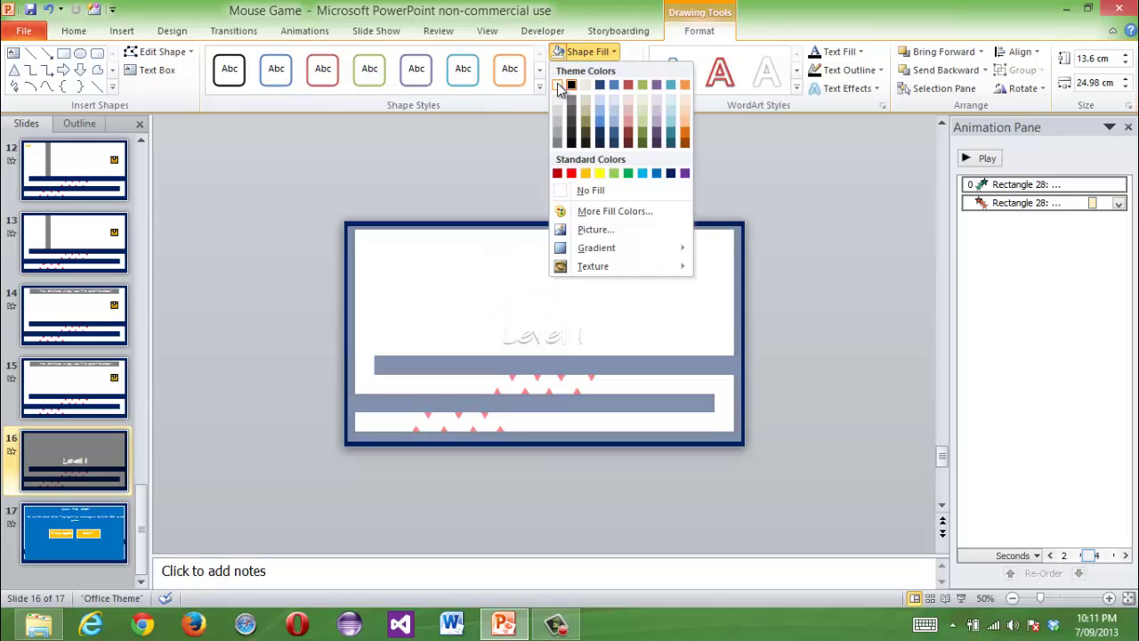
{"action": "left_click", "coordinate": [558, 85]}
{"action": "left_click", "coordinate": [859, 52]}
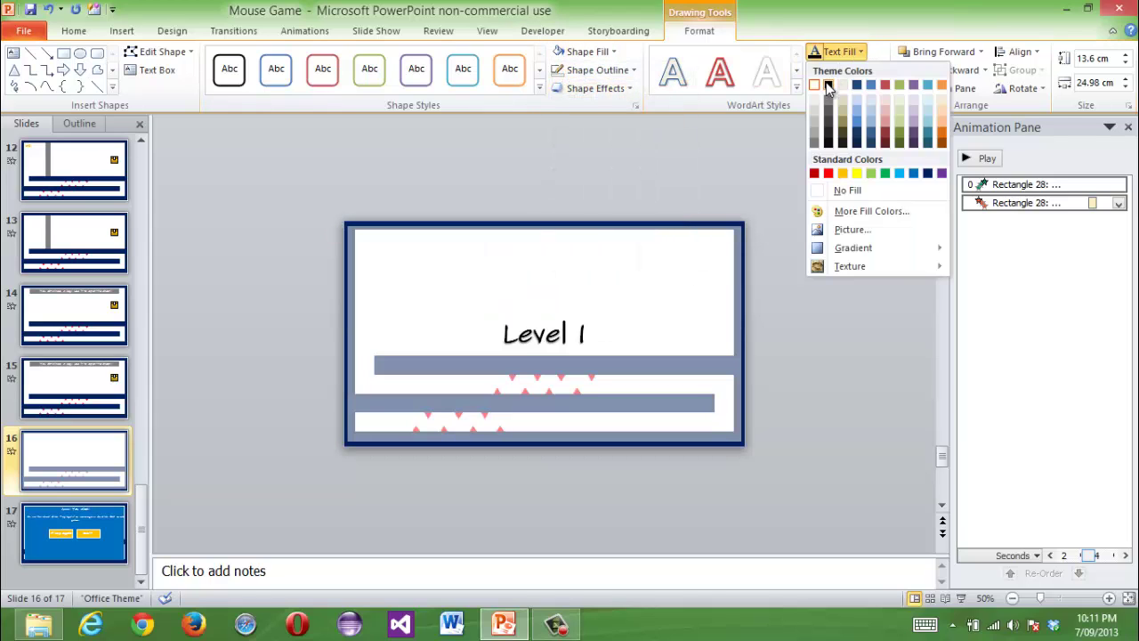
{"action": "left_click", "coordinate": [828, 84]}
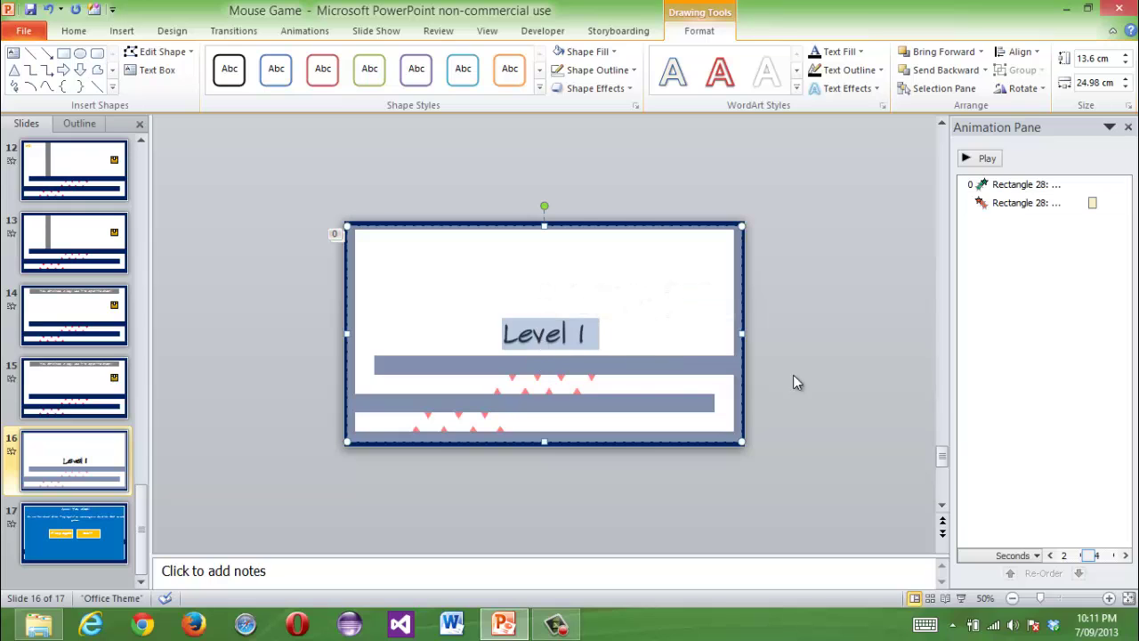
{"action": "left_click", "coordinate": [585, 52]}
{"action": "left_click", "coordinate": [572, 87]}
{"action": "left_click", "coordinate": [837, 52]}
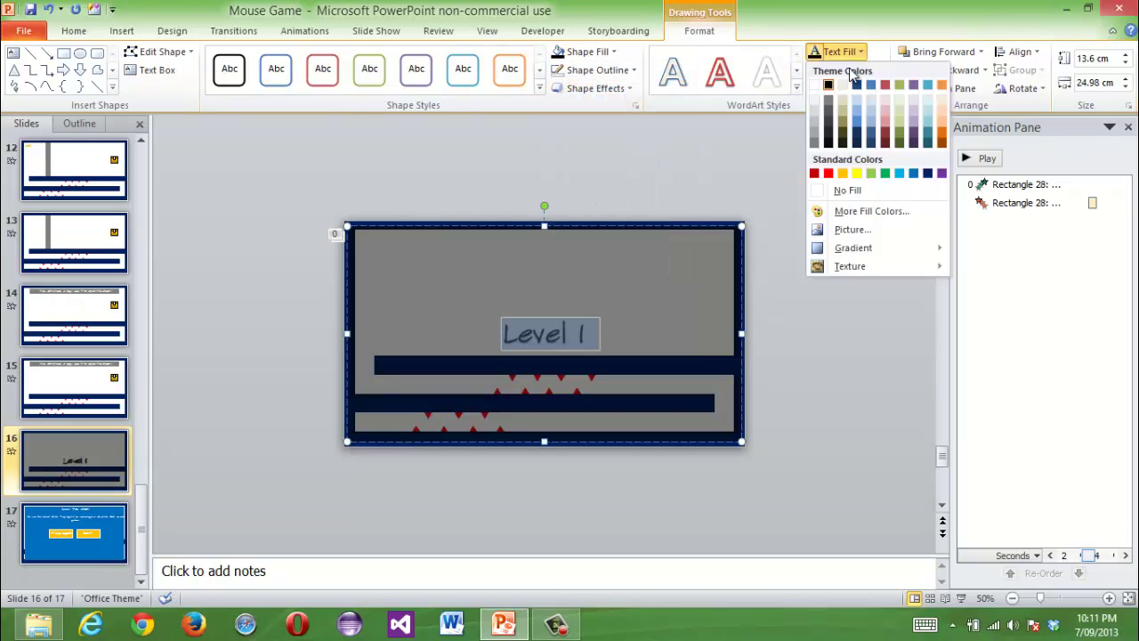
{"action": "left_click", "coordinate": [813, 85]}
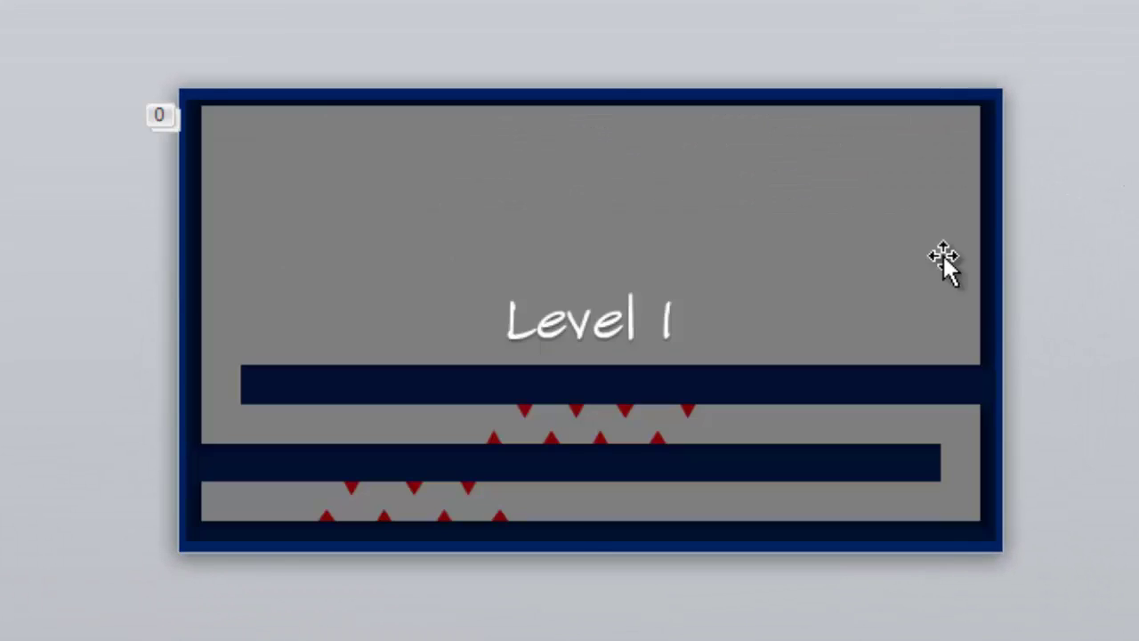
- Replace the overlay's Level 1 text with 'Congratulations!' and start a new line below it
{"action": "left_click", "coordinate": [526, 322]}
{"action": "triple_click", "coordinate": [526, 322]}
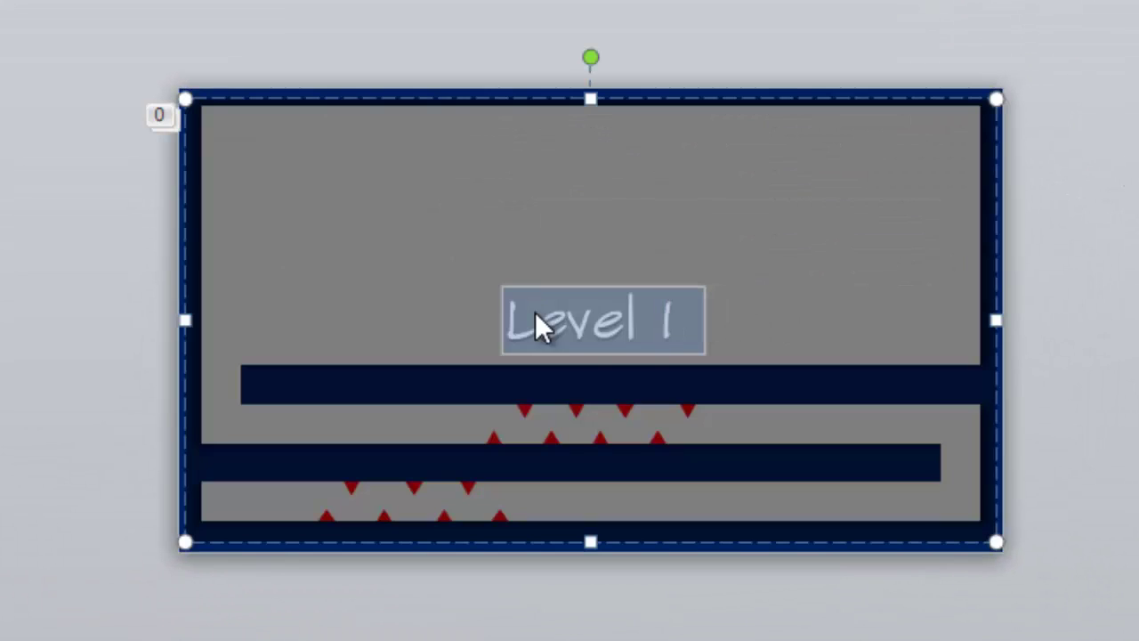
{"action": "type", "text": "You"}
{"action": "key", "text": "BackSpace"}
{"action": "key", "text": "BackSpace"}
{"action": "key", "text": "BackSpace"}
{"action": "type", "text": "Congratulations!"}
{"action": "key", "text": "Return"}
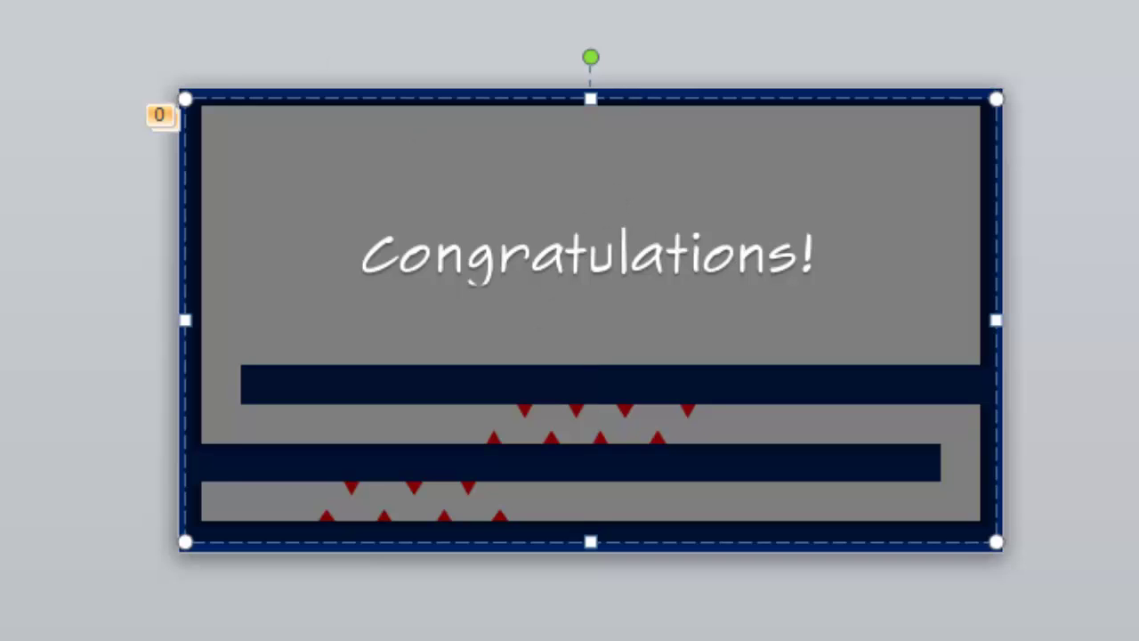
- Add a subtitle line 'You got a key!' and adjust its font size slightly
{"action": "left_click", "coordinate": [205, 1]}
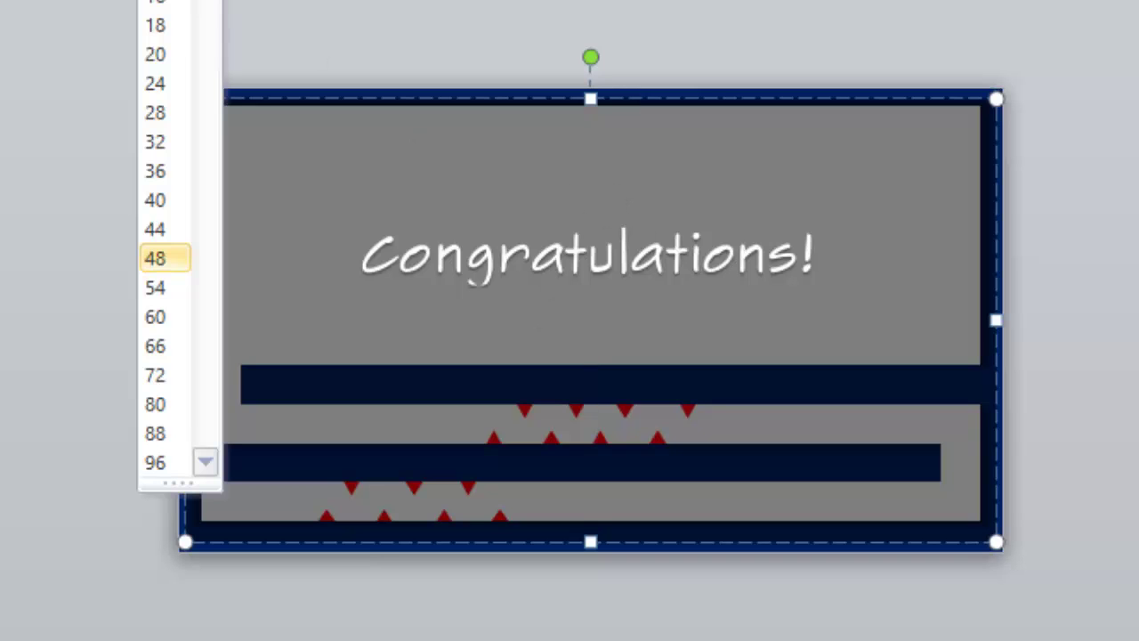
{"action": "left_click", "coordinate": [169, 25]}
{"action": "type", "text": "You got a key!"}
{"action": "key", "text": "shift+Left"}
{"action": "key", "text": "shift+Left"}
{"action": "key", "text": "shift+Left"}
{"action": "key", "text": "shift+Left"}
{"action": "key", "text": "shift+Left"}
{"action": "key", "text": "shift+Left"}
{"action": "key", "text": "shift+Left"}
{"action": "key", "text": "shift+Left"}
{"action": "key", "text": "shift+Left"}
{"action": "key", "text": "shift+Left"}
{"action": "key", "text": "shift+Left"}
{"action": "key", "text": "shift+Left"}
{"action": "key", "text": "shift+Left"}
{"action": "key", "text": "shift+Left"}
{"action": "key", "text": "ctrl+shift+period"}
{"action": "key", "text": "ctrl+shift+period"}
{"action": "key", "text": "End"}
{"action": "key", "text": "shift+Left"}
{"action": "key", "text": "shift+Left"}
{"action": "key", "text": "shift+Left"}
{"action": "key", "text": "shift+Left"}
{"action": "key", "text": "shift+Left"}
{"action": "key", "text": "shift+Left"}
{"action": "key", "text": "shift+Left"}
{"action": "key", "text": "shift+Left"}
{"action": "key", "text": "shift+Left"}
{"action": "key", "text": "shift+Left"}
{"action": "key", "text": "shift+Left"}
{"action": "key", "text": "shift+Left"}
{"action": "key", "text": "shift+Left"}
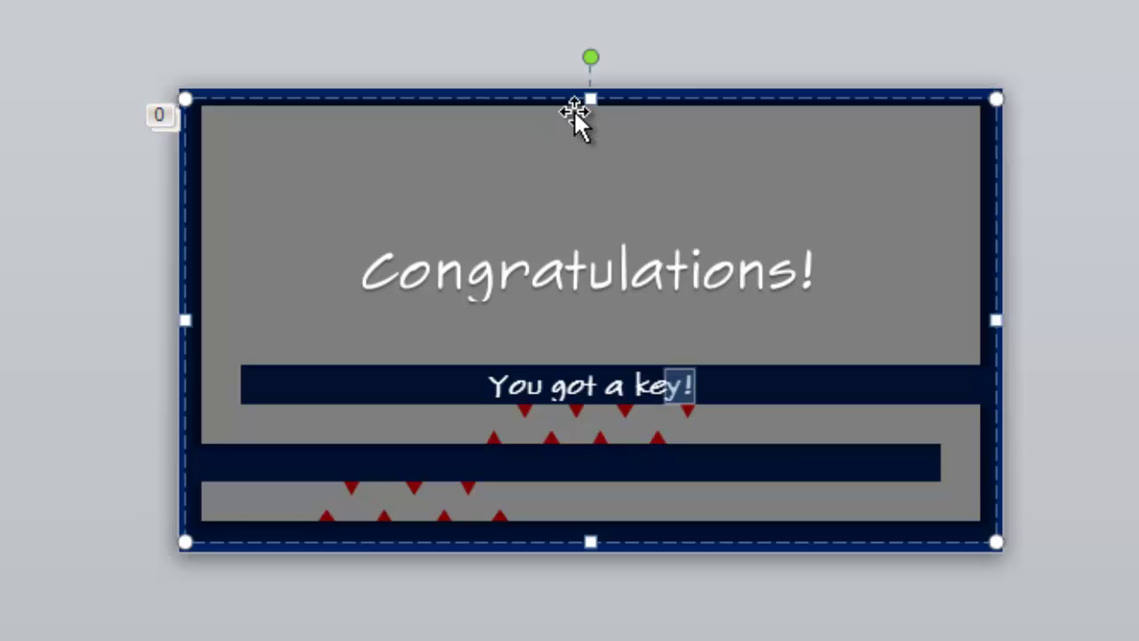
{"action": "key", "text": "shift+Left"}
{"action": "key", "text": "ctrl+shift+comma"}
{"action": "key", "text": "End"}
- Reword the subtitle to '...opened the chest! You can now commence to the second level!' and remove the blank line
{"action": "key", "text": "BackSpace"}
{"action": "key", "text": "BackSpace"}
{"action": "key", "text": "BackSpace"}
{"action": "key", "text": "BackSpace"}
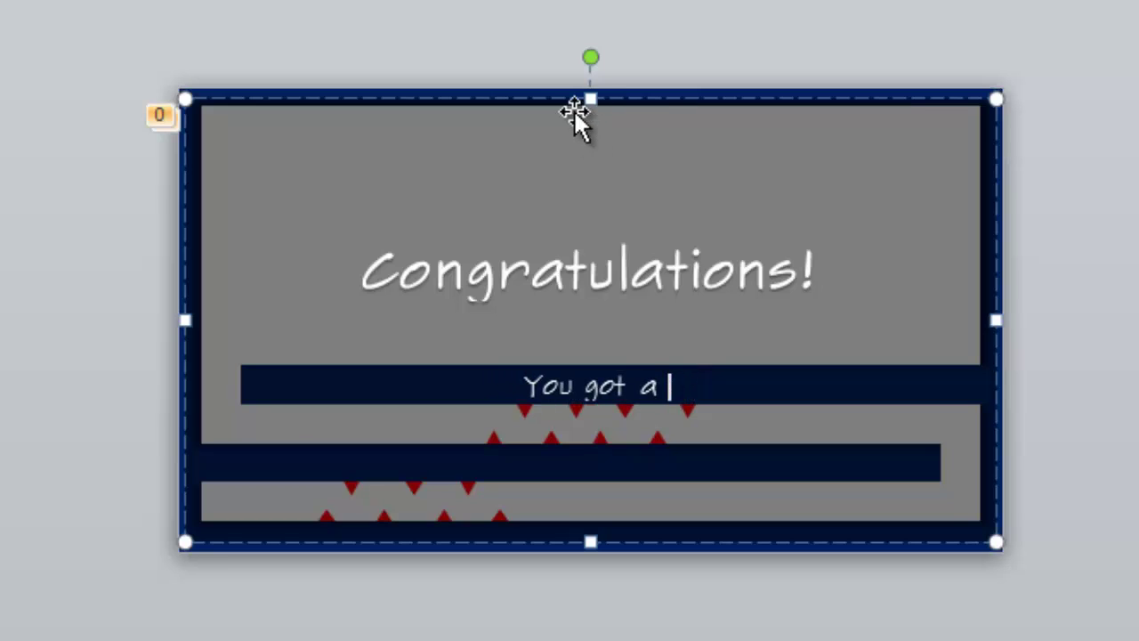
{"action": "type", "text": "chest!"}
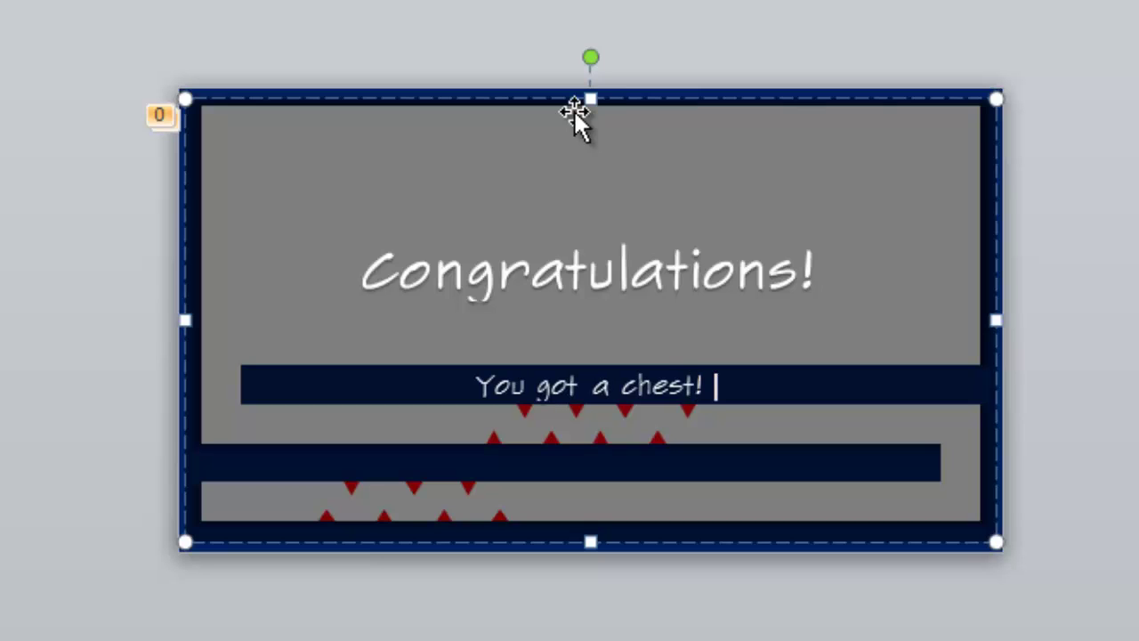
{"action": "type", "text": " You acn"}
{"action": "key", "text": "BackSpace"}
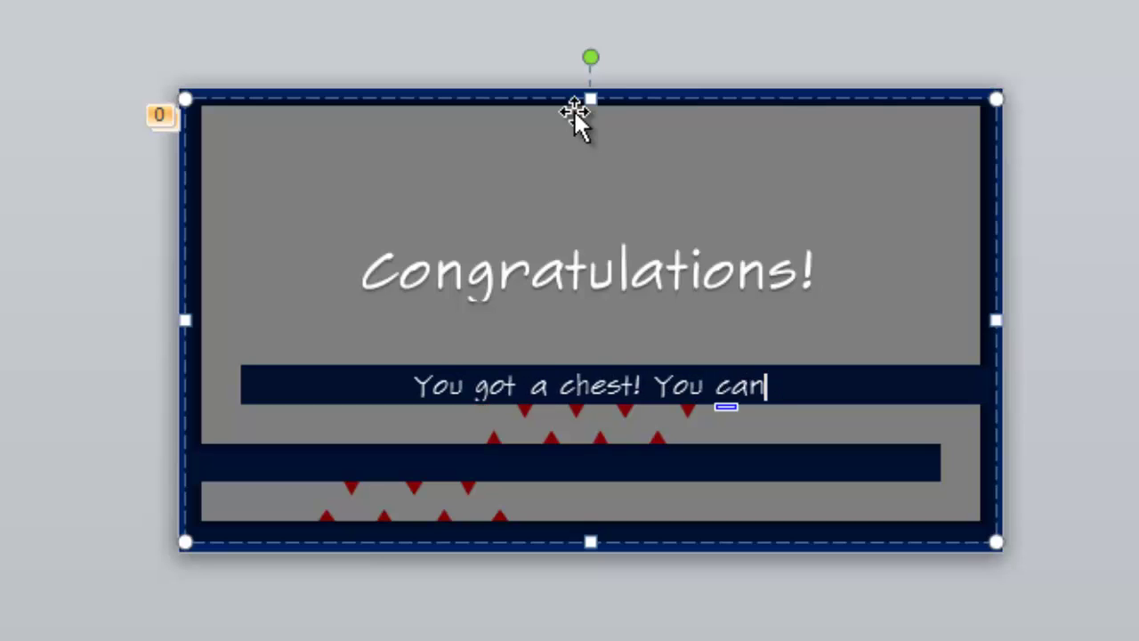
{"action": "key", "text": "BackSpace"}
{"action": "key", "text": "BackSpace"}
{"action": "key", "text": "BackSpace"}
{"action": "key", "text": "BackSpace"}
{"action": "key", "text": "BackSpace"}
{"action": "key", "text": "BackSpace"}
{"action": "key", "text": "BackSpace"}
{"action": "key", "text": "BackSpace"}
{"action": "key", "text": "BackSpace"}
{"action": "key", "text": "BackSpace"}
{"action": "key", "text": "BackSpace"}
{"action": "key", "text": "BackSpace"}
{"action": "key", "text": "BackSpace"}
{"action": "key", "text": "BackSpace"}
{"action": "type", "text": "opene"}
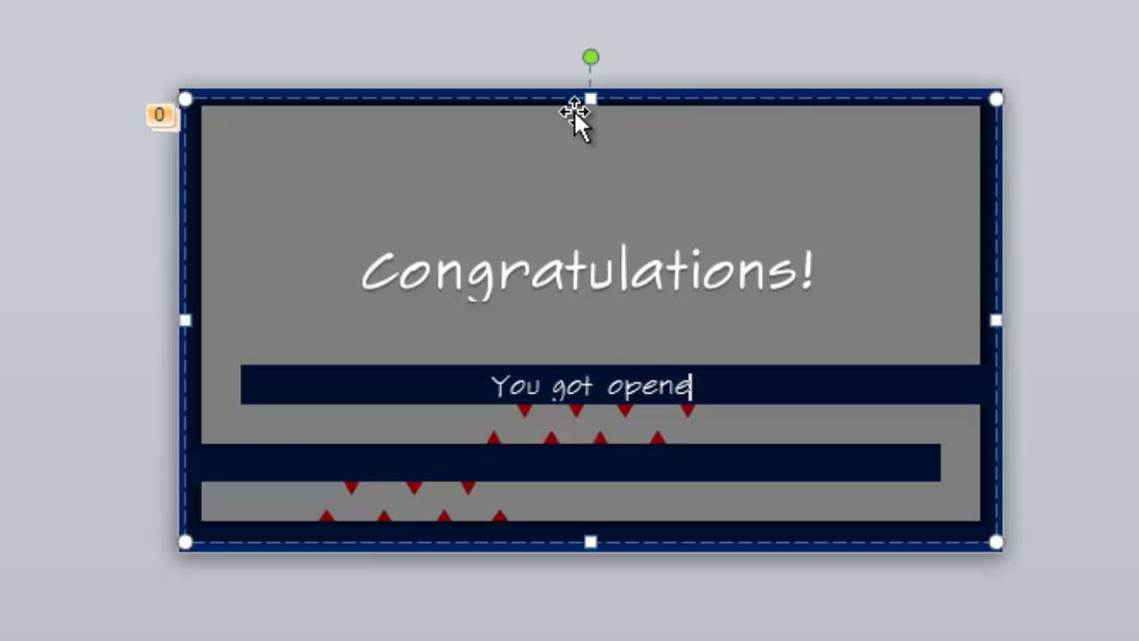
{"action": "type", "text": "d the dhest!"}
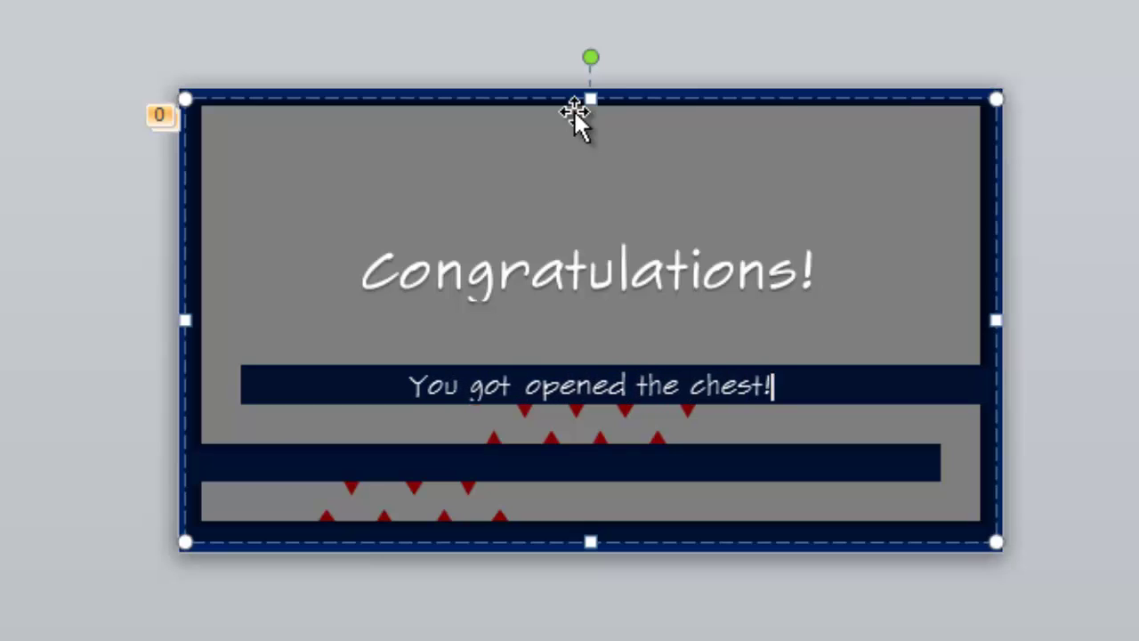
{"action": "type", "text": " You can n"}
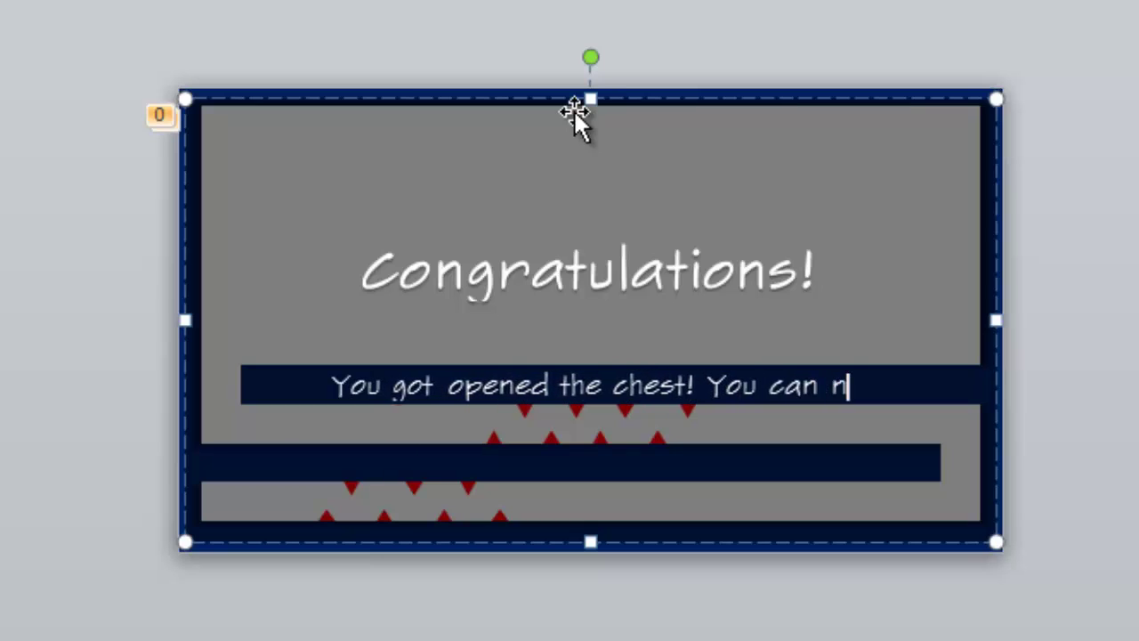
{"action": "type", "text": "ow commenc"}
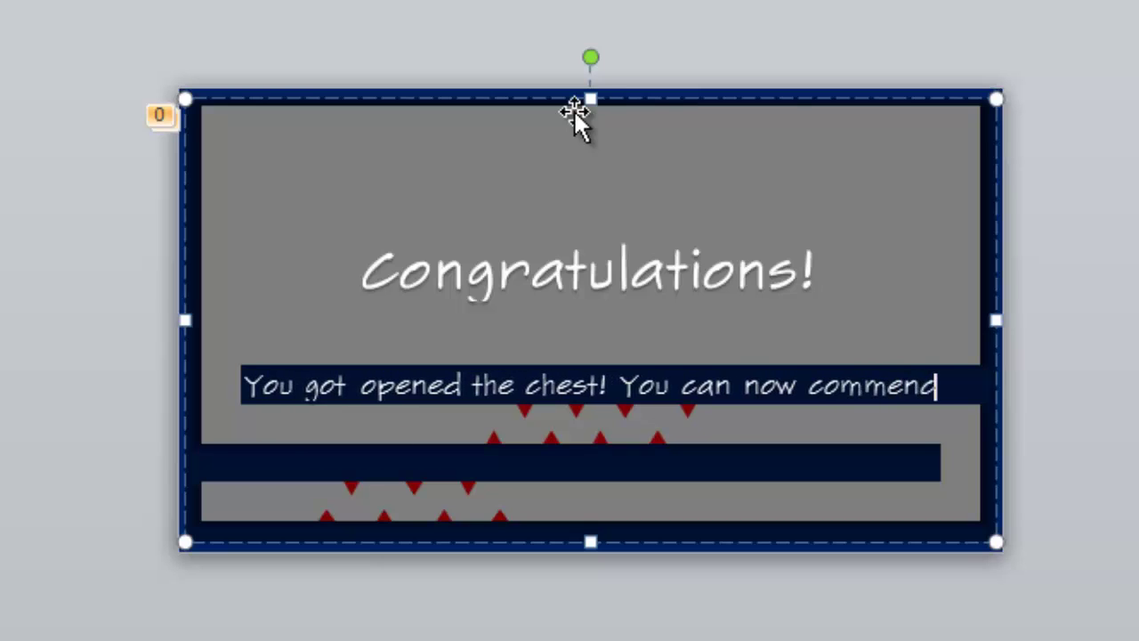
{"action": "type", "text": "e to the sec"}
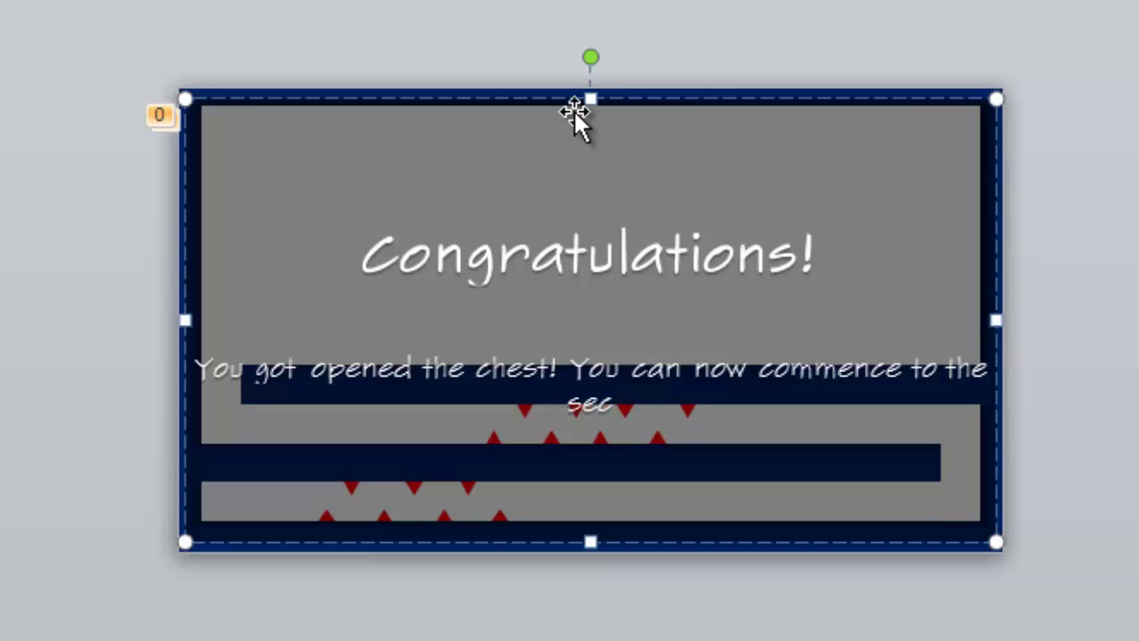
{"action": "type", "text": "ond "}
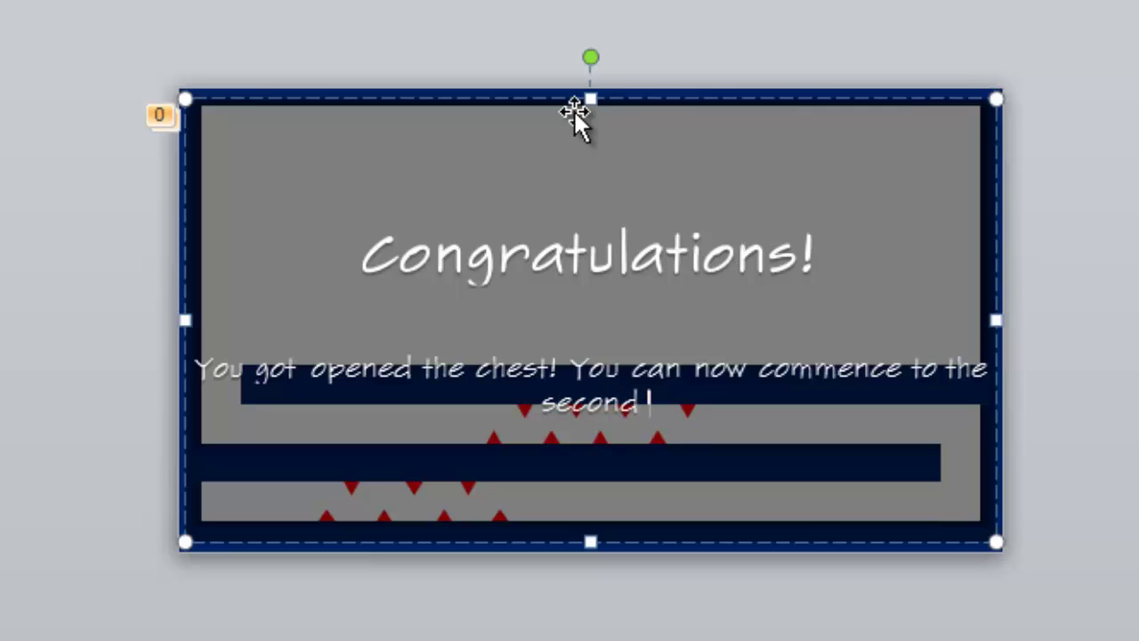
{"action": "type", "text": "level!"}
{"action": "key", "text": "Up"}
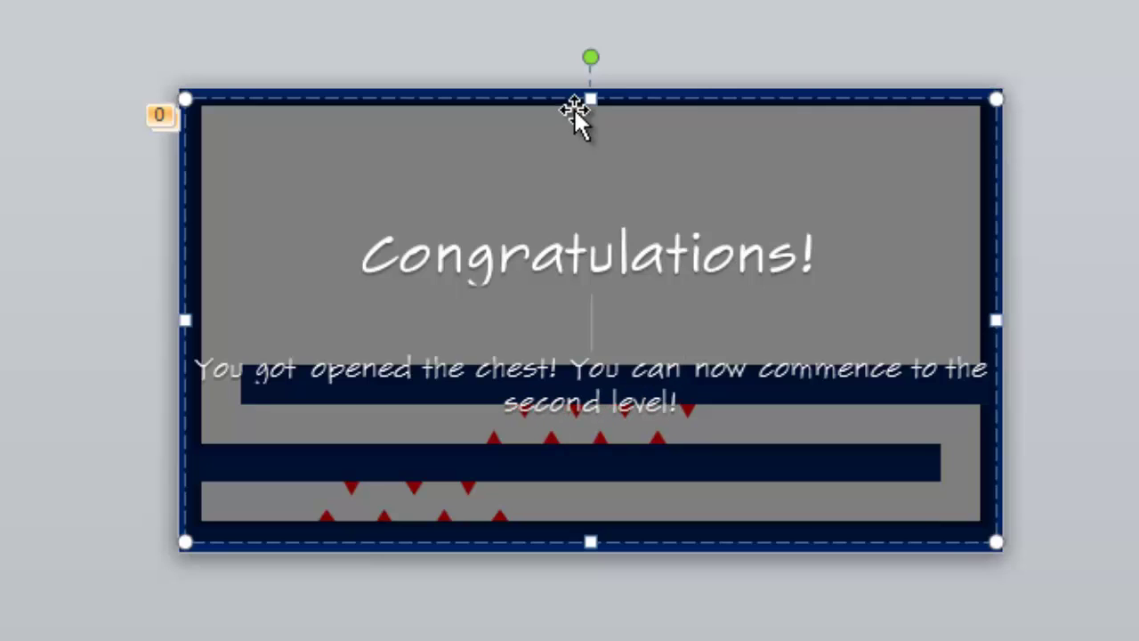
{"action": "key", "text": "BackSpace"}
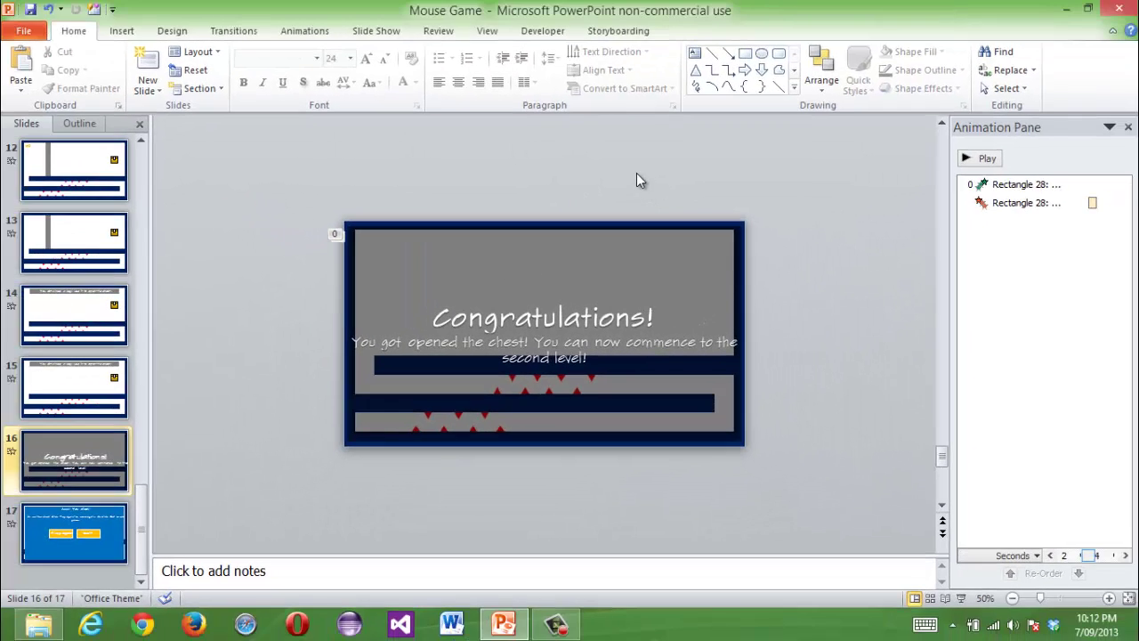
- Preview slide 16 as a slide show, then select the animation's 3-second Delay value
{"action": "key", "text": "F5"}
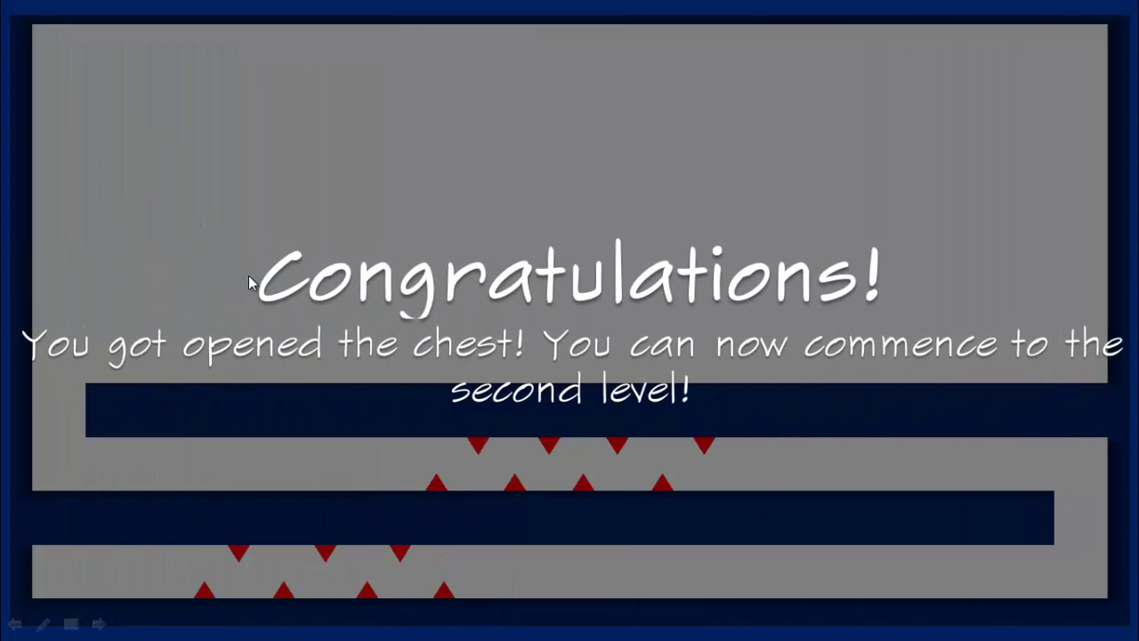
{"action": "key", "text": "Escape"}
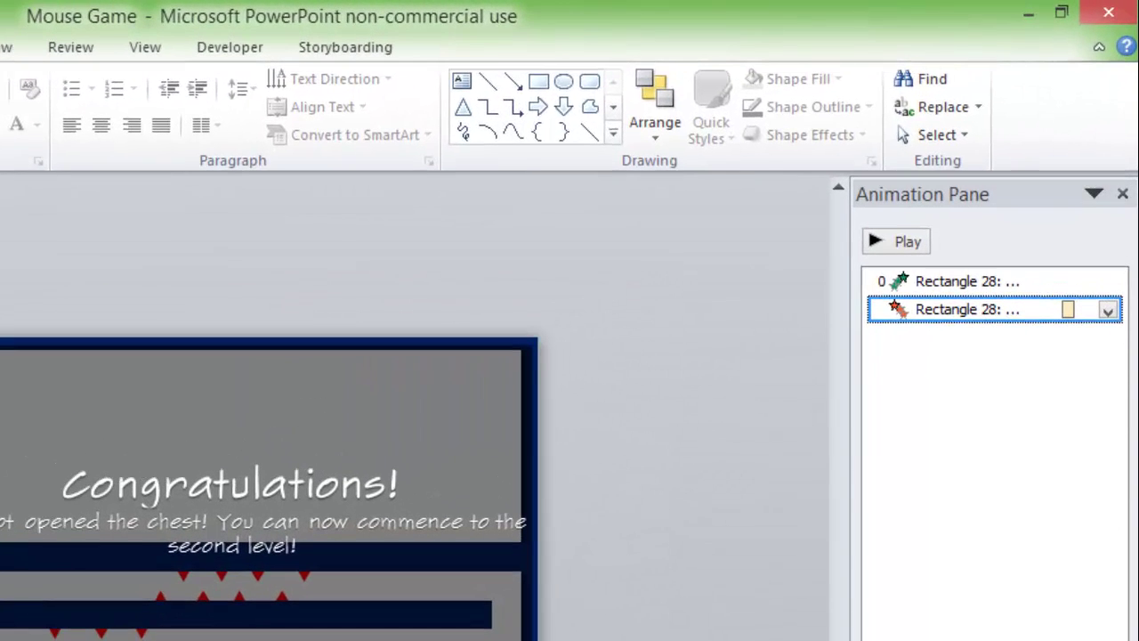
{"action": "left_click", "coordinate": [16, 42]}
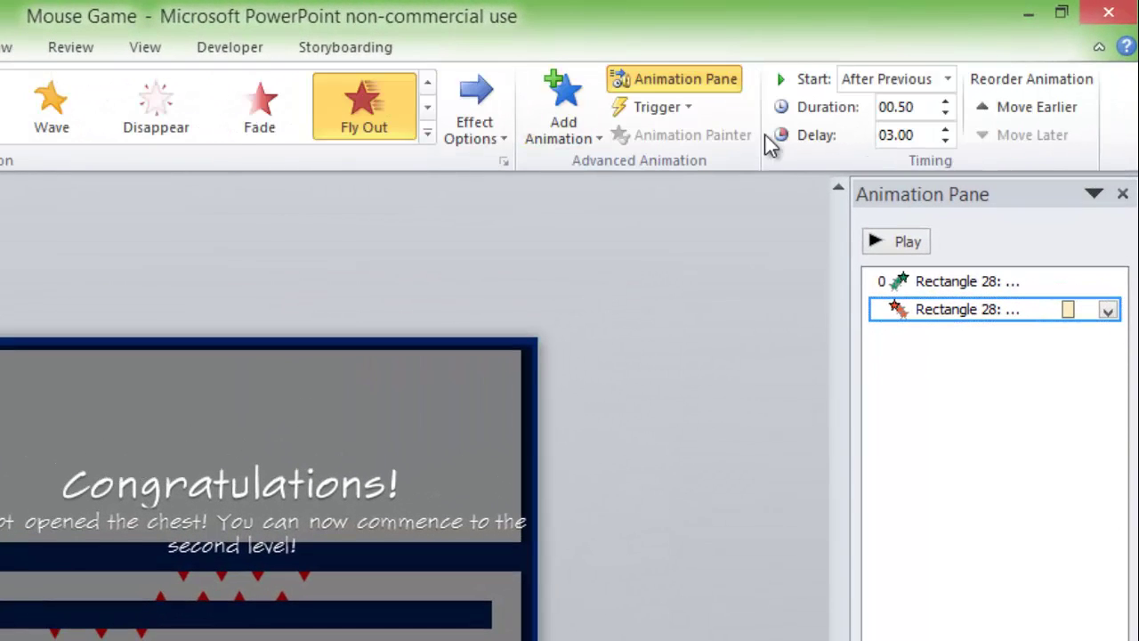
{"action": "left_click", "coordinate": [904, 141]}
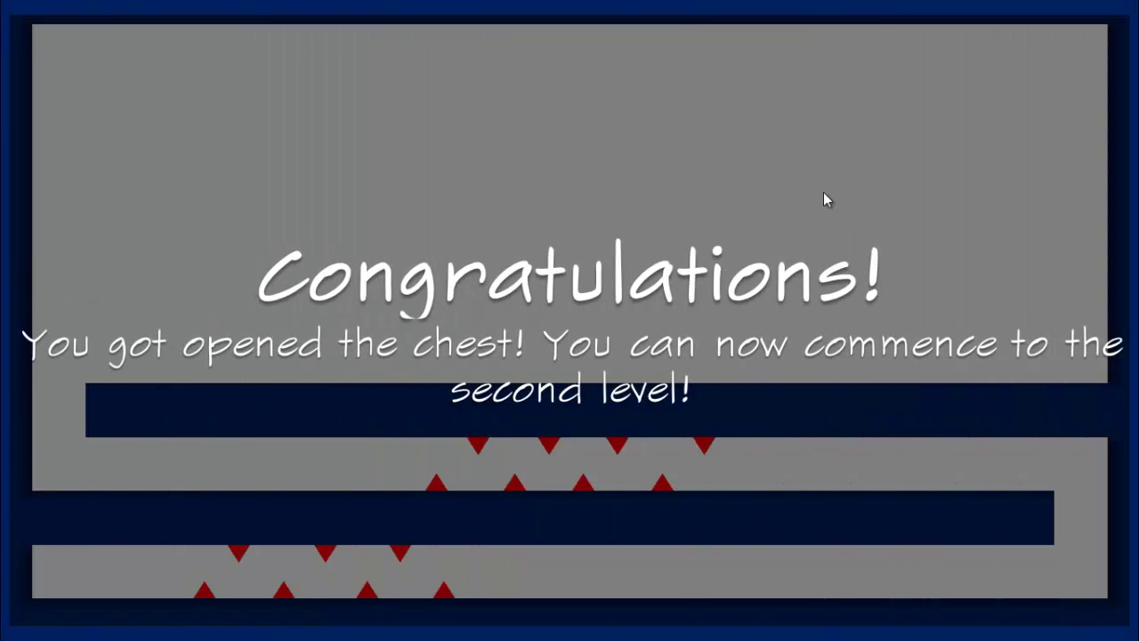
- Select the overlay and play the slide show from slide 16 to check its animations
{"action": "key", "text": "Escape"}
{"action": "left_click", "coordinate": [437, 376]}
{"action": "left_click", "coordinate": [383, 349]}
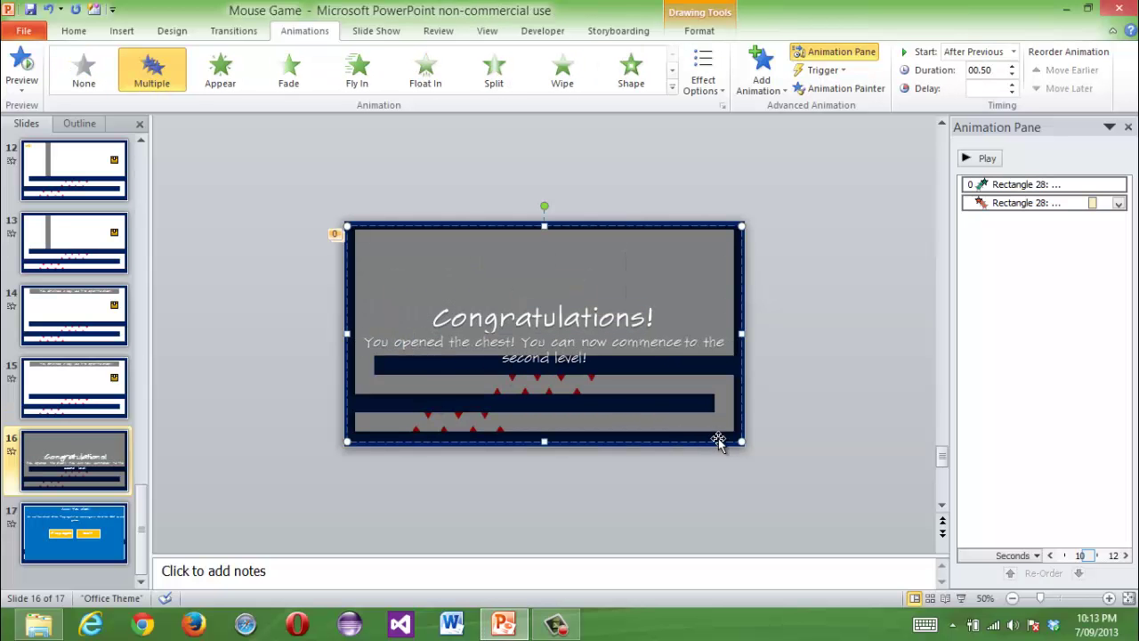
{"action": "key", "text": "shift+F5"}
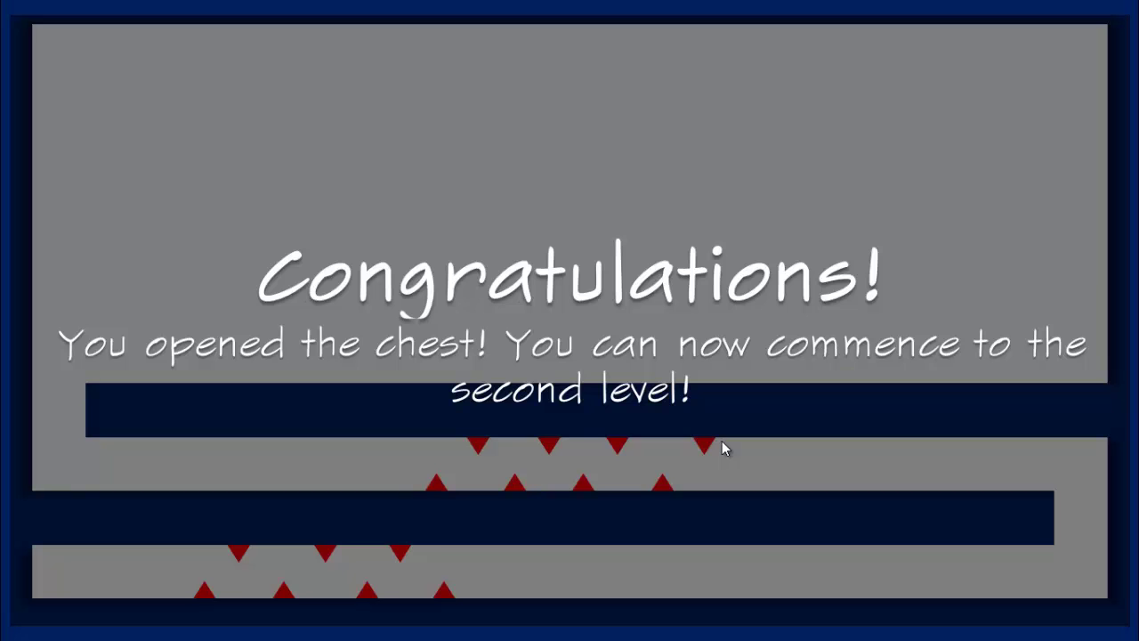
{"action": "key", "text": "Escape"}
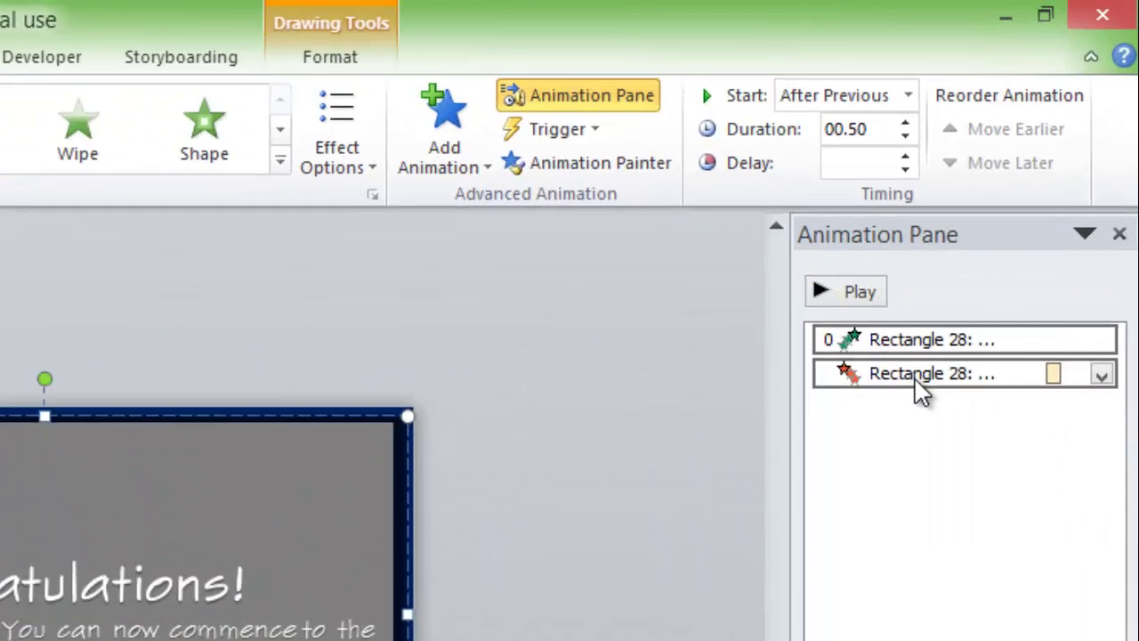
- Change the overlay's Fly Out exit animation delay from 10 to 8 seconds
{"action": "left_click", "coordinate": [1037, 206]}
{"action": "double_click", "coordinate": [995, 87]}
{"action": "type", "text": "8"}
{"action": "key", "text": "Return"}
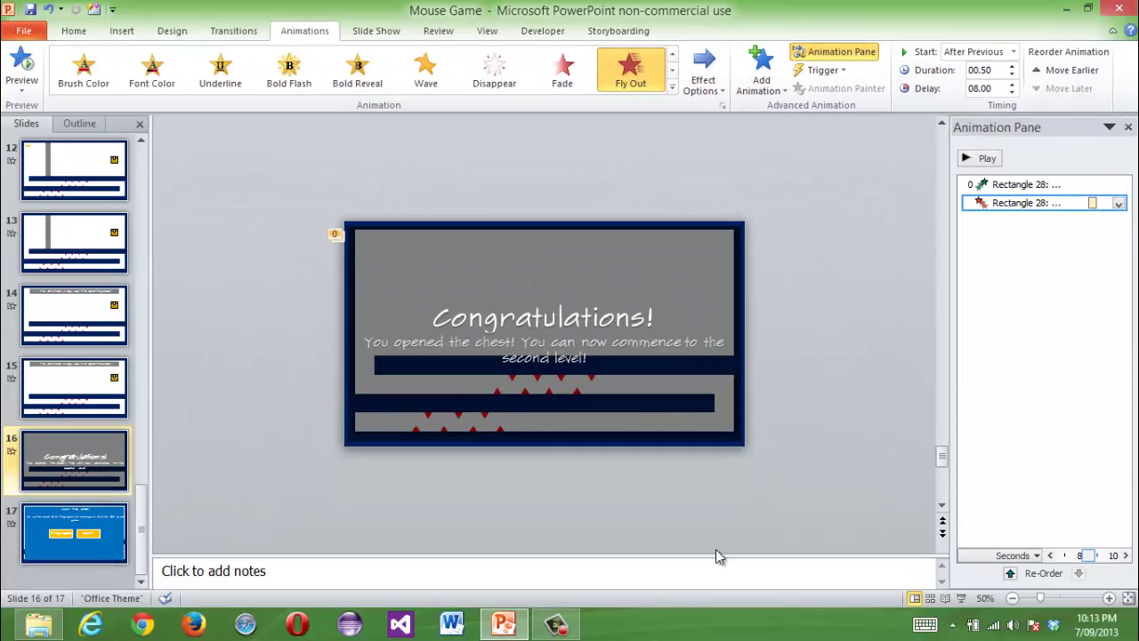
- Reselect the overlay rectangle and show its Shape Format options
{"action": "left_click", "coordinate": [556, 625]}
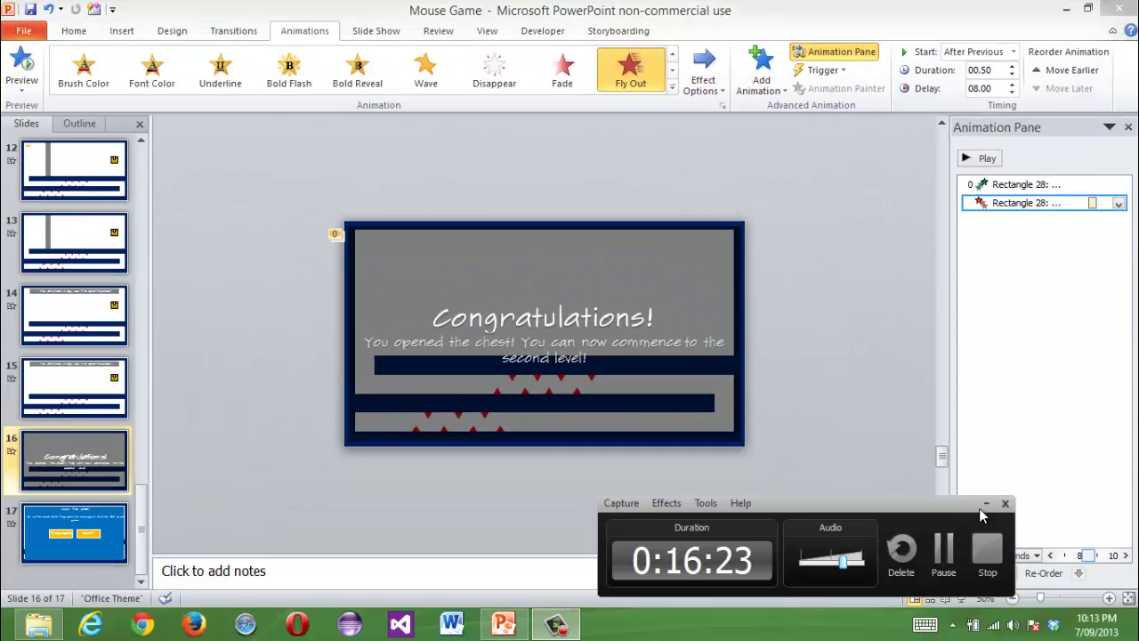
{"action": "left_click", "coordinate": [983, 505]}
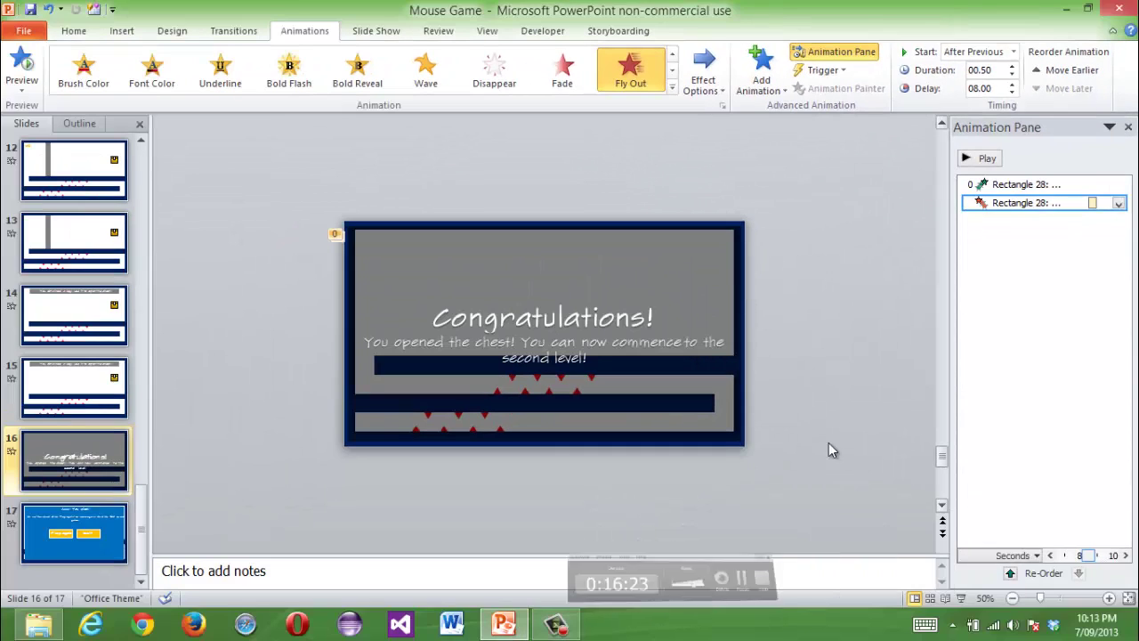
{"action": "left_click", "coordinate": [723, 424]}
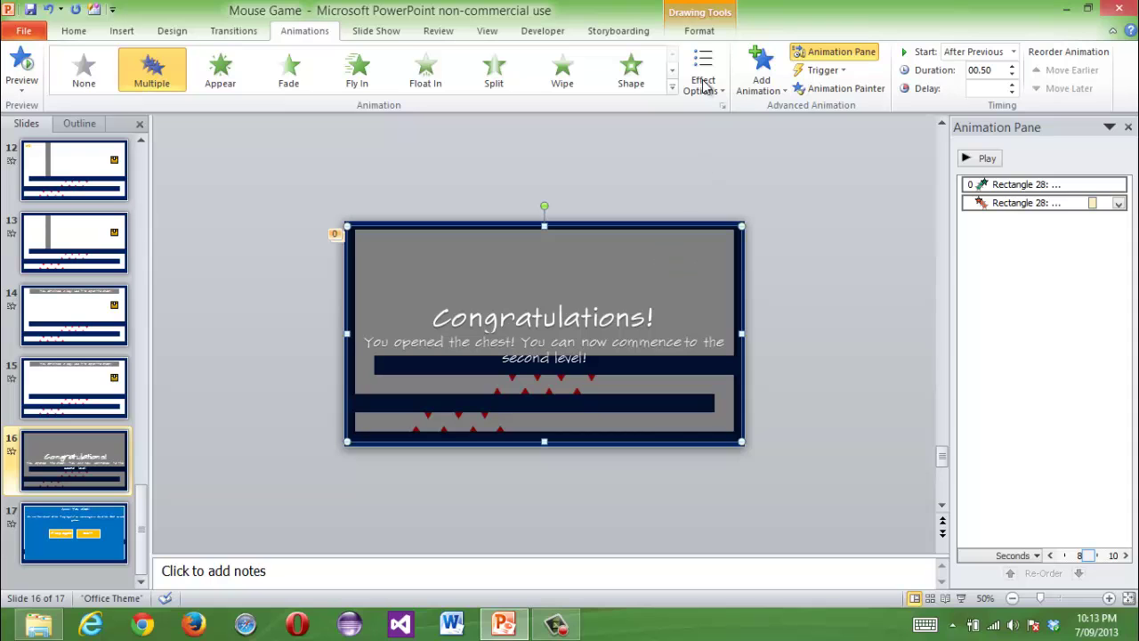
{"action": "left_click", "coordinate": [700, 31]}
- Switch from the Shape Format ribbon, past Insert, back to the Home tab commands
{"action": "left_click", "coordinate": [122, 30]}
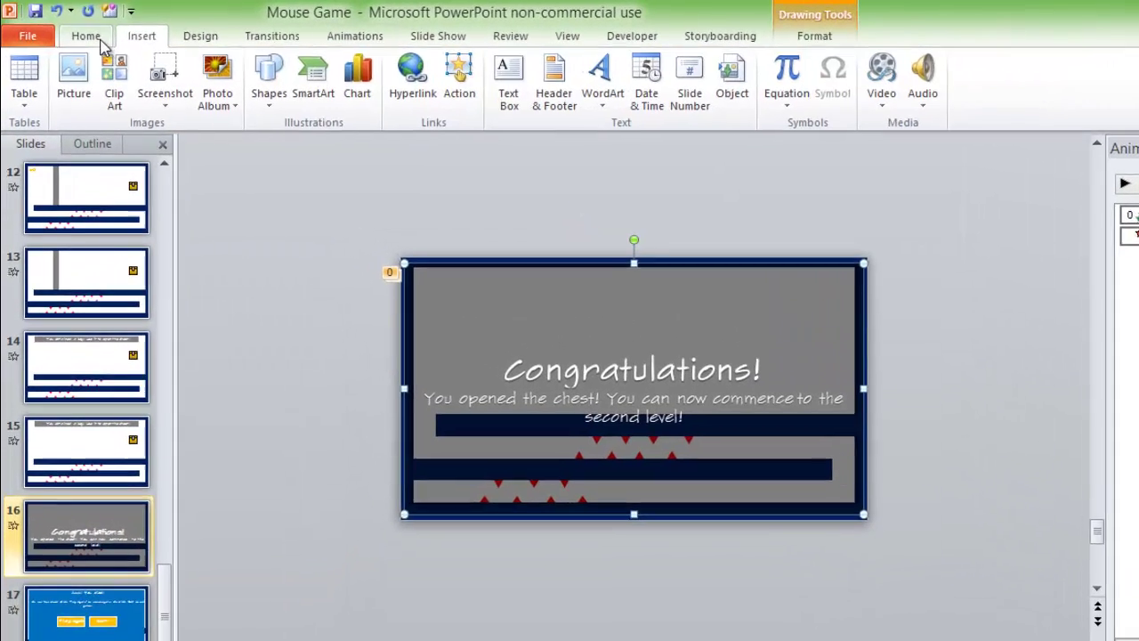
{"action": "left_click", "coordinate": [98, 39]}
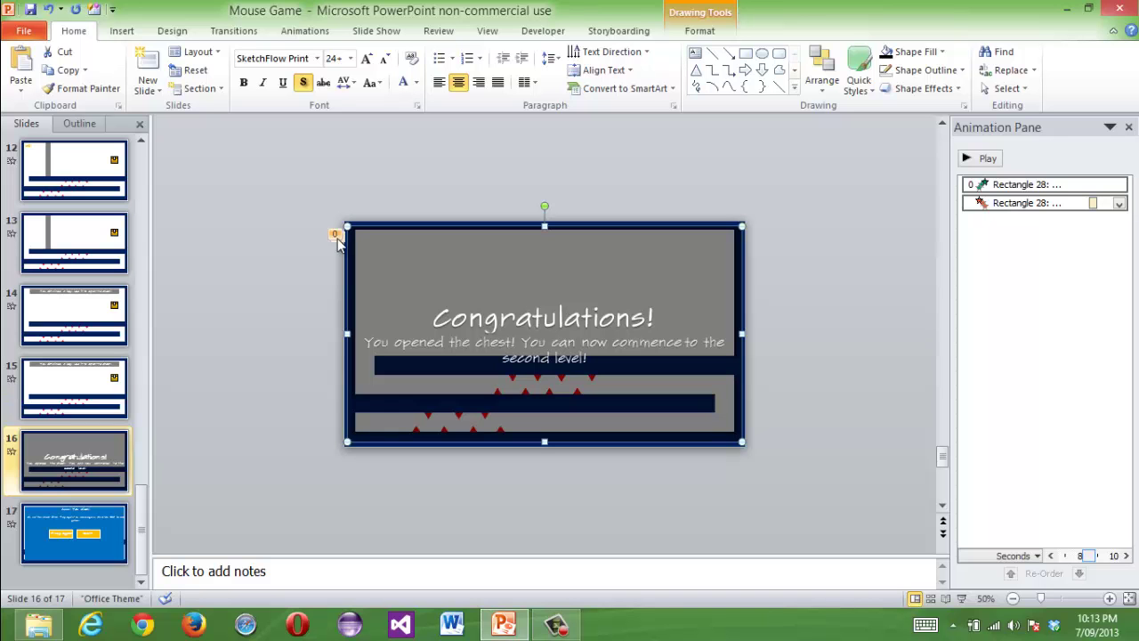
{"action": "left_click", "coordinate": [556, 626]}
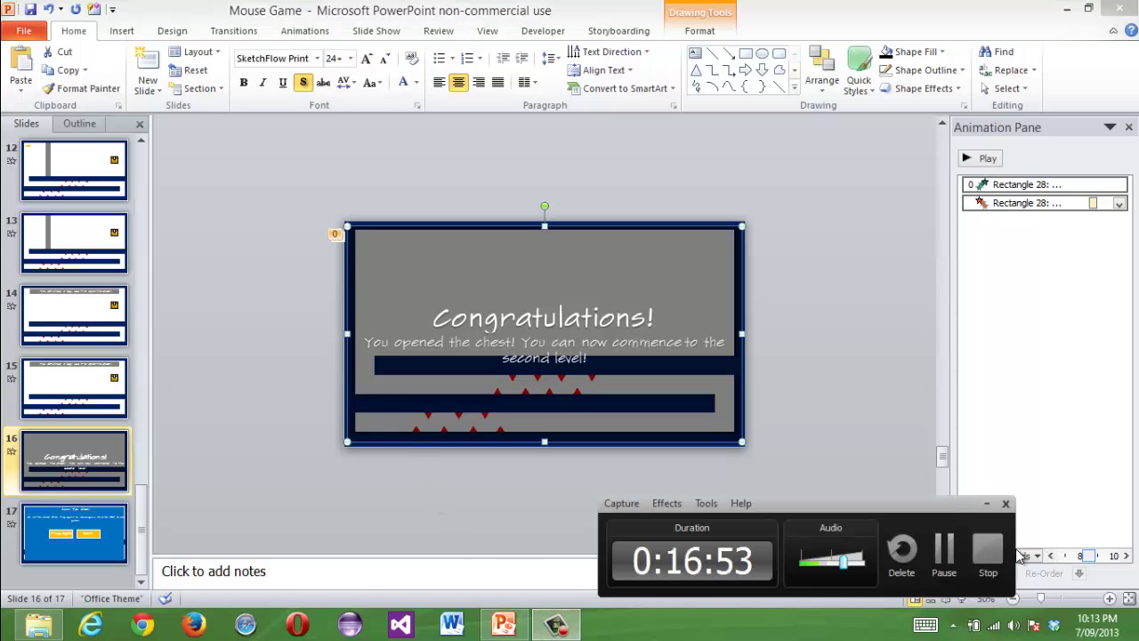